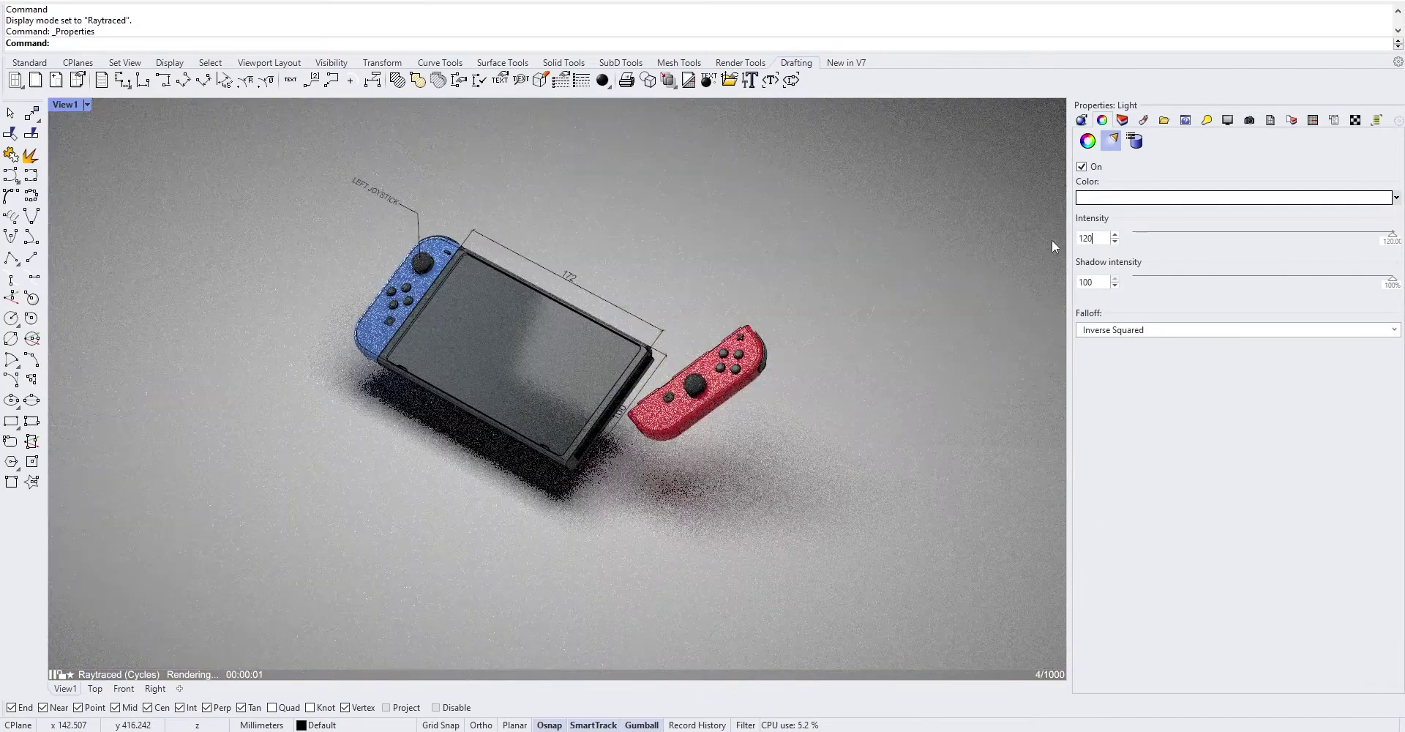
# - Set the selected light's intensity to 150
pyautogui.press('BackSpace')
pyautogui.press('BackSpace')
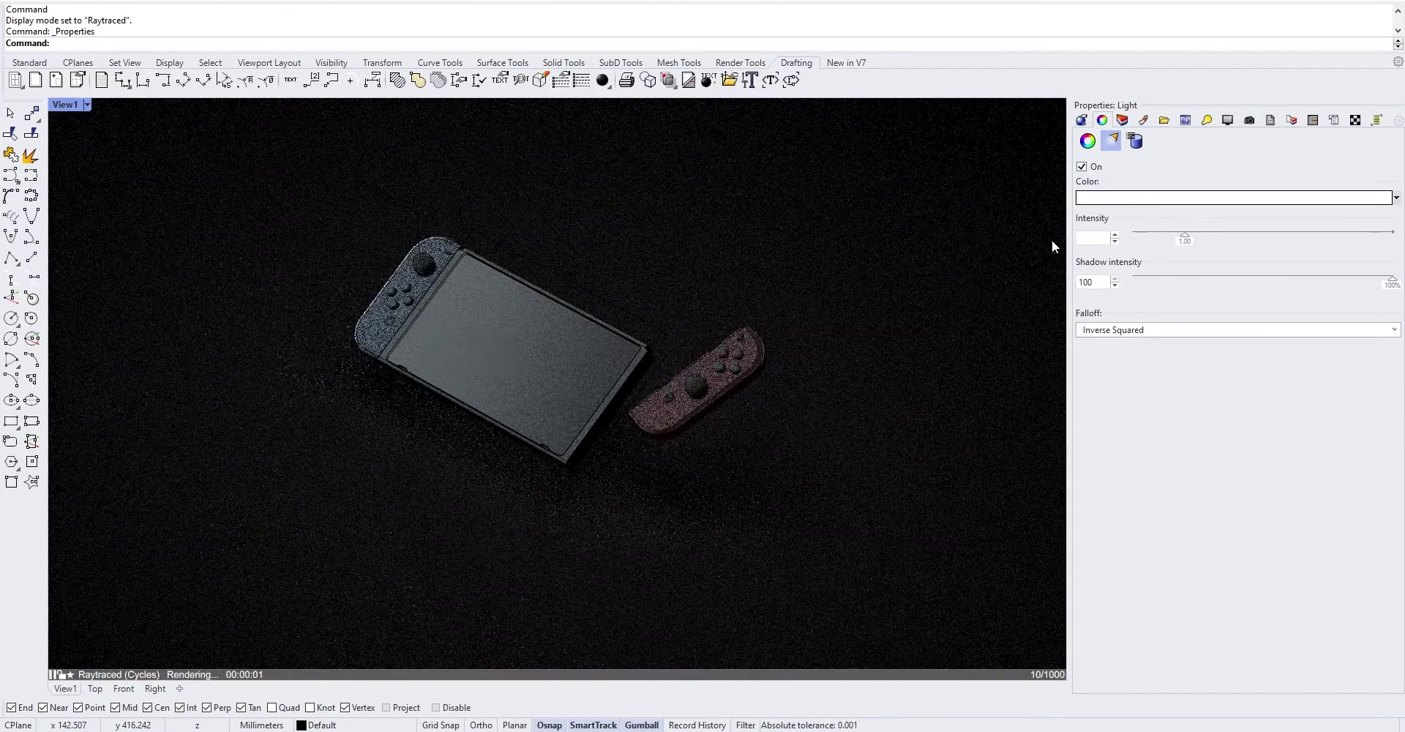
pyautogui.write('50')
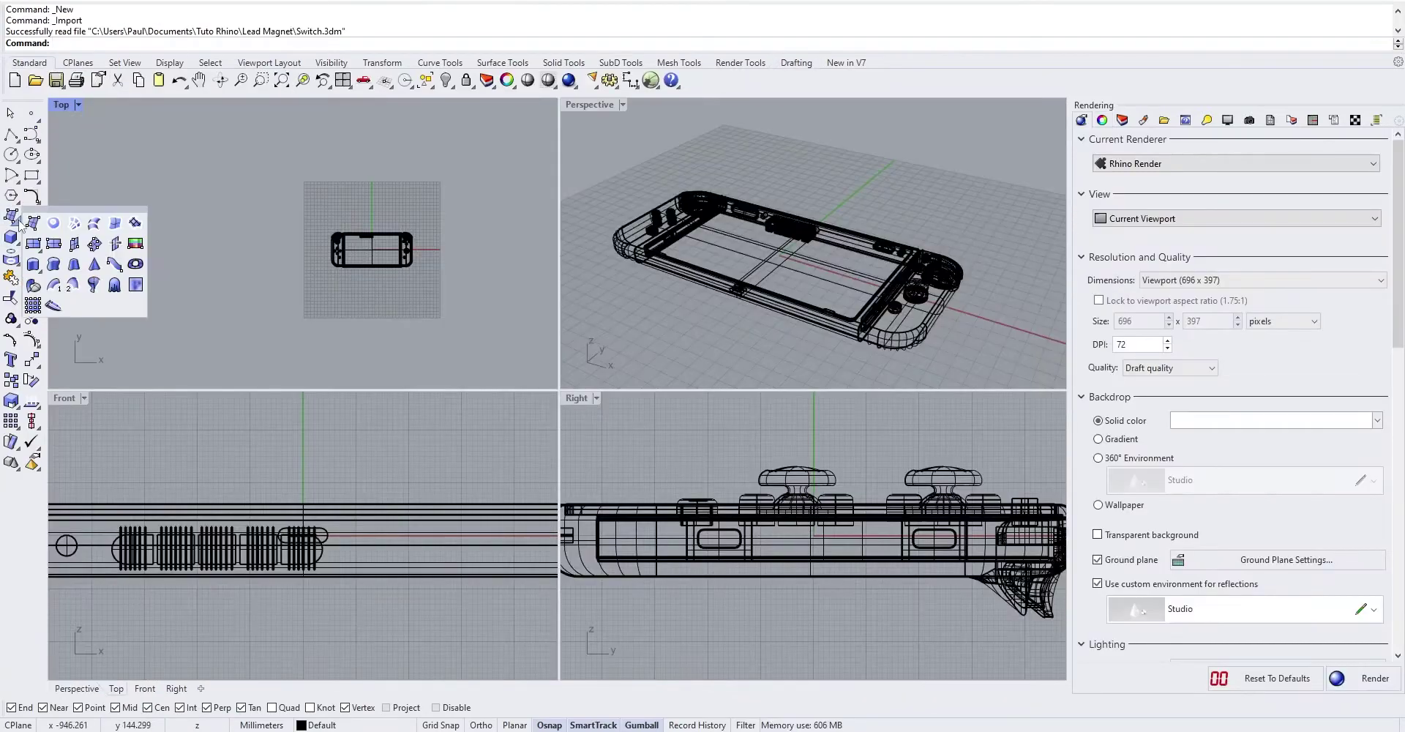
# - Draw a large ground surface around the console from four corner points in the Top viewport, and adjust its placement and size
pyautogui.click(33, 223)
pyautogui.scroll(-10, 249, 235)
pyautogui.click(188, 312)
pyautogui.click(392, 311)
pyautogui.click(391, 150)
pyautogui.click(188, 150)
pyautogui.moveTo(340, 211); pyautogui.dragTo(201, 229)
pyautogui.press('Escape')
# - Move the right controller away from the console body and rotate it at an angle in the maximized Perspective viewport
pyautogui.doubleClick(590, 104)
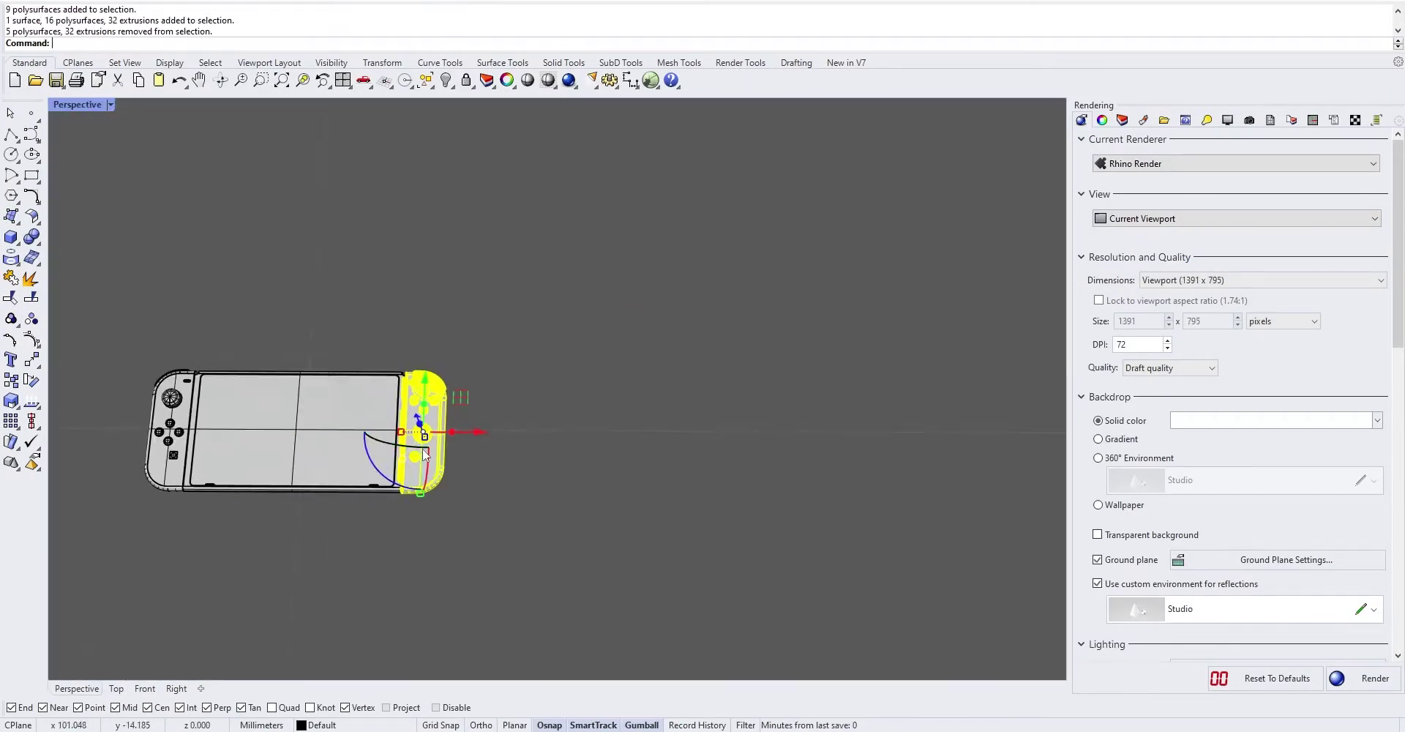
pyautogui.moveTo(425, 454); pyautogui.dragTo(415, 462, button='right')
pyautogui.moveTo(430, 366); pyautogui.dragTo(435, 303)
pyautogui.moveTo(488, 355); pyautogui.dragTo(507, 357)
pyautogui.moveTo(421, 399); pyautogui.dragTo(407, 372)
pyautogui.moveTo(508, 386); pyautogui.dragTo(518, 390)
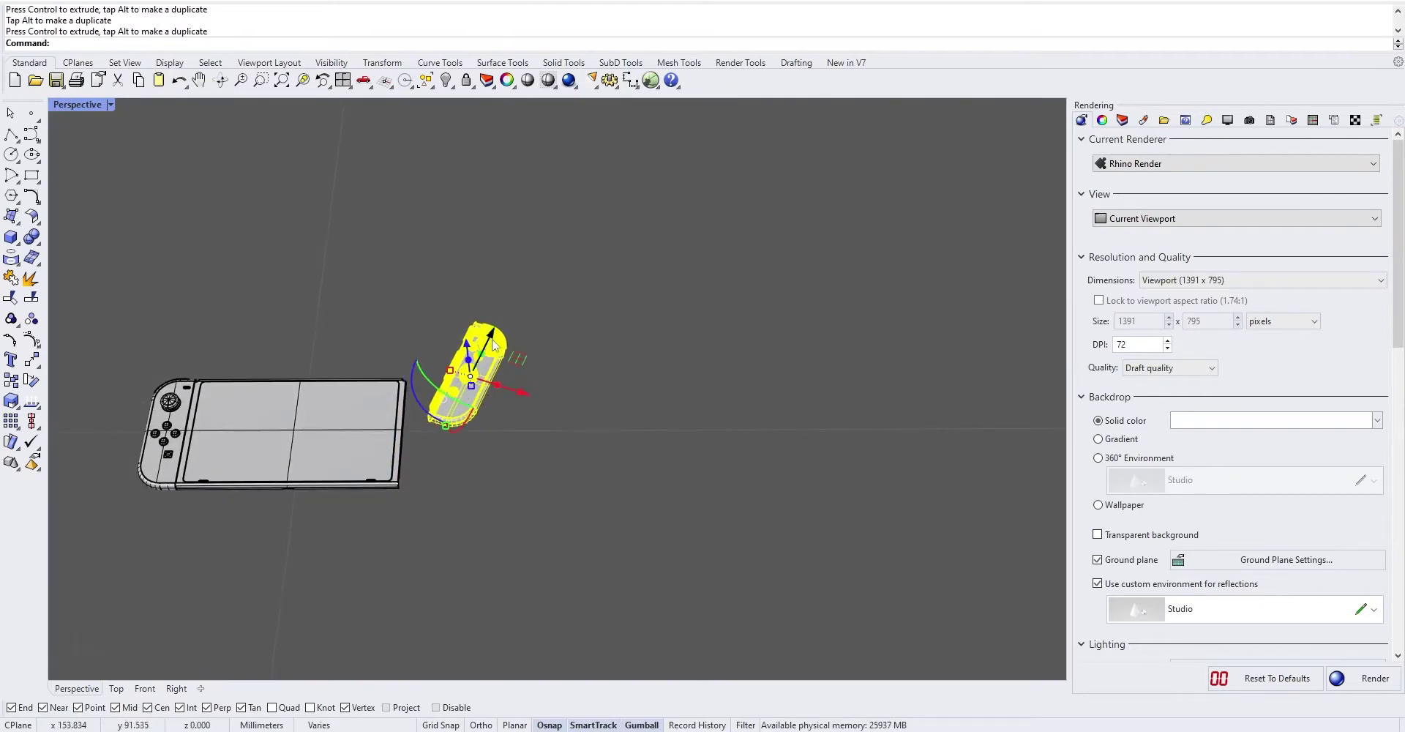
pyautogui.moveTo(486, 337); pyautogui.dragTo(476, 353)
# - Select the console body and the detached controller together
pyautogui.click(542, 439)
pyautogui.moveTo(553, 432); pyautogui.dragTo(505, 461, button='right')
pyautogui.hotkey('ctrl', 'a')
pyautogui.moveTo(524, 355); pyautogui.dragTo(536, 385, button='right')
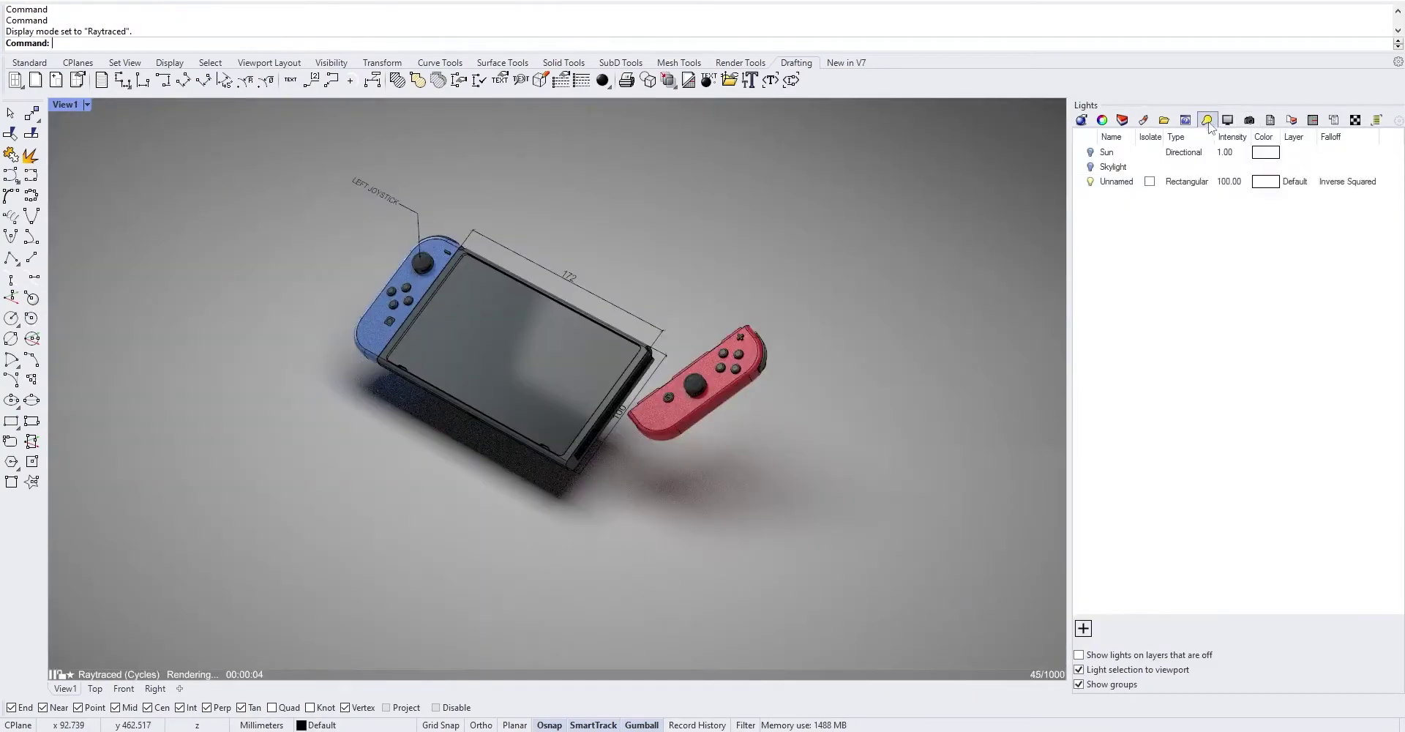
# - Set the rectangular light's intensity to 150 and pick its color
pyautogui.moveTo(1105, 238); pyautogui.dragTo(1052, 239)
pyautogui.write('150')
pyautogui.press('Return')
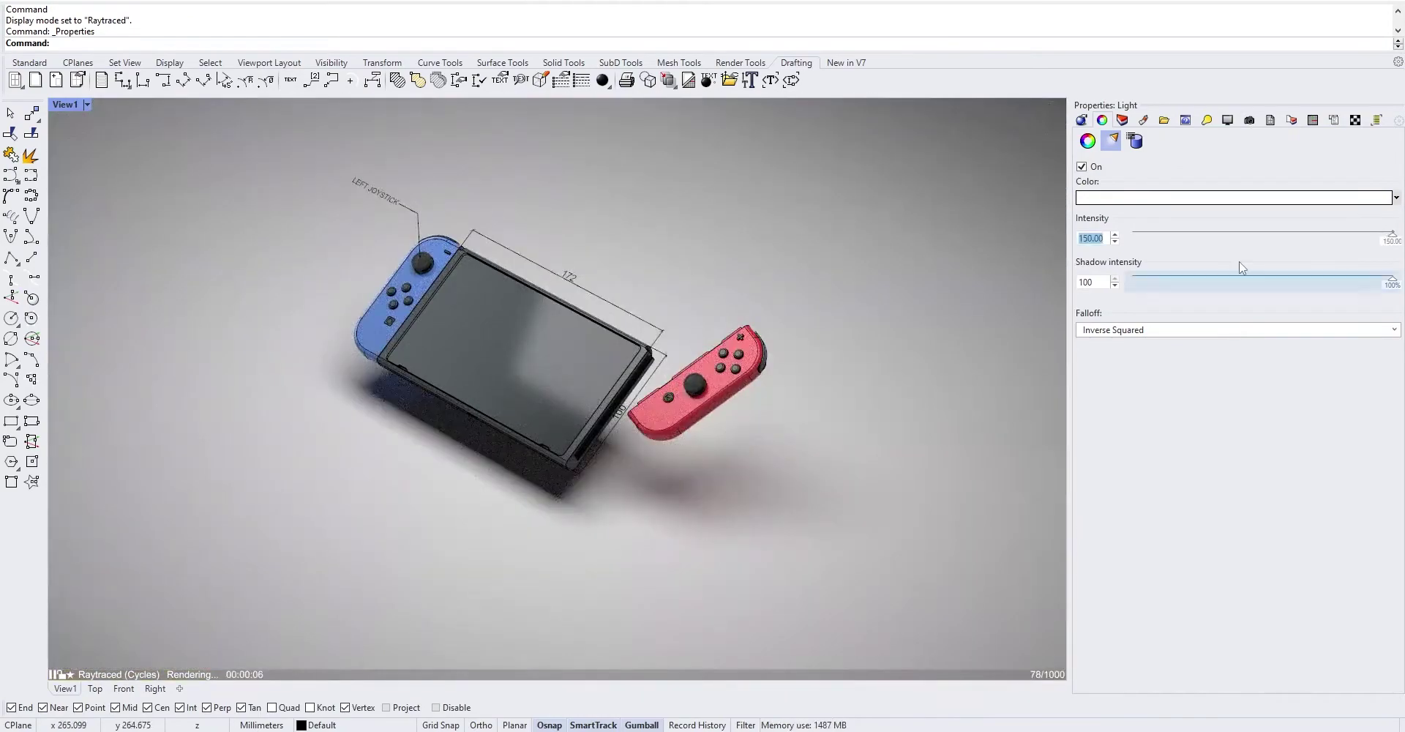
pyautogui.click(1244, 198)
pyautogui.click(1303, 268)
pyautogui.press('Return')
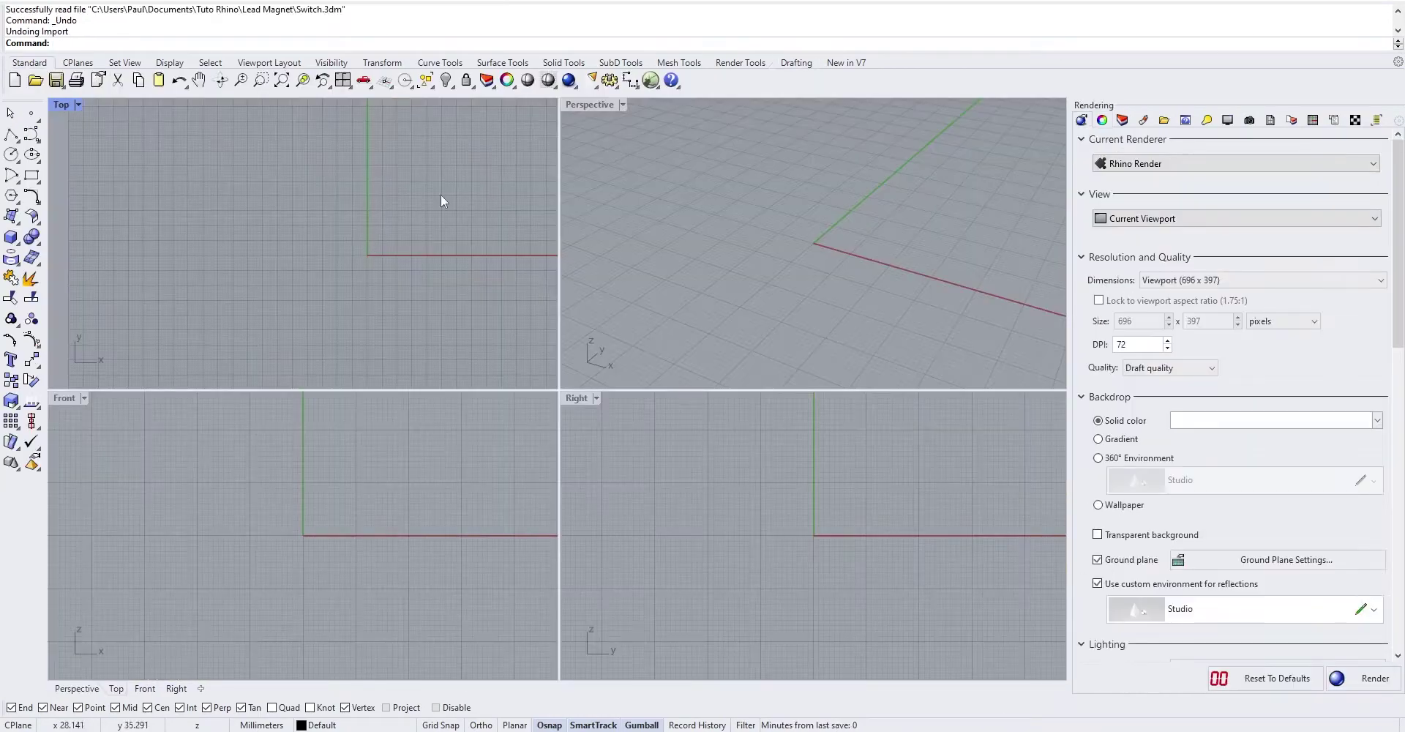
# - Create a new document from the Small Objects - Millimeters template
pyautogui.click(13, 1)
pyautogui.click(26, 13)
pyautogui.click(652, 395)
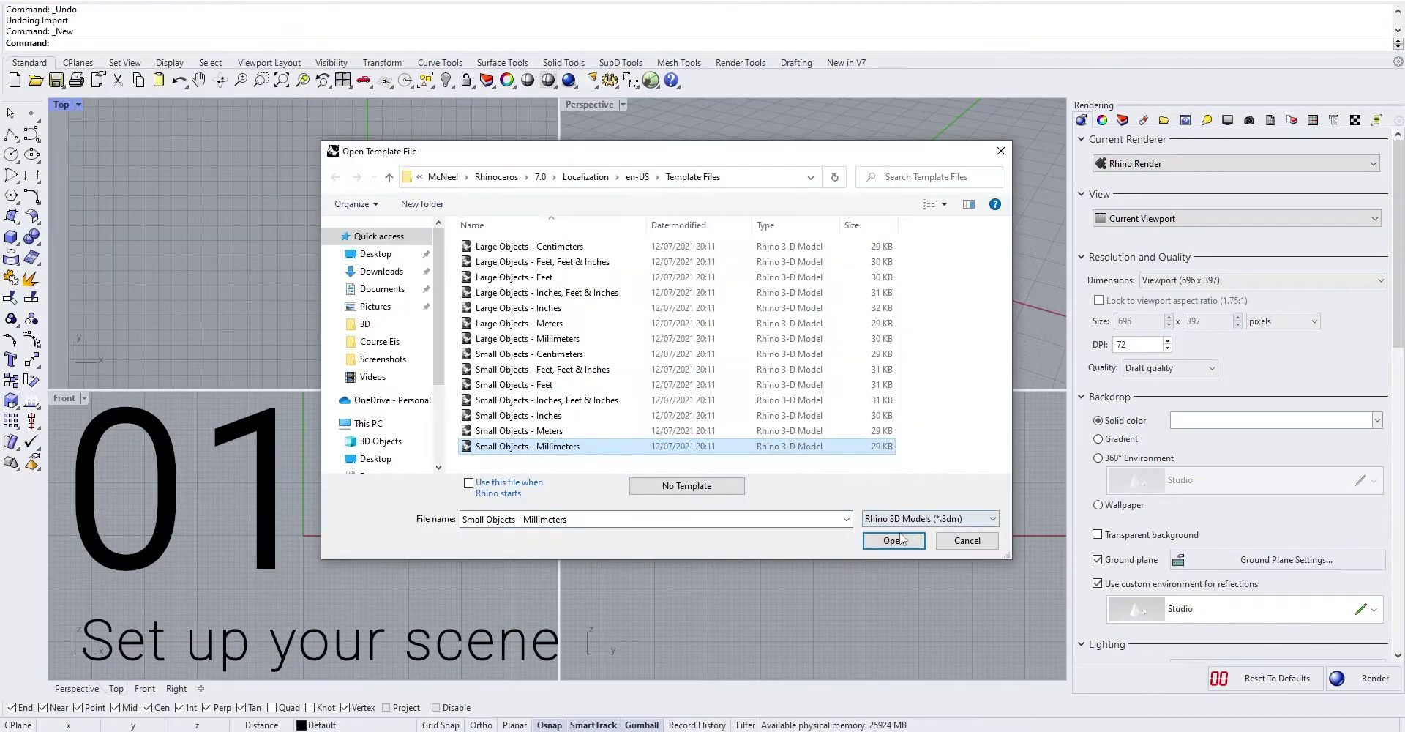
pyautogui.click(905, 545)
# - Import the Switch.3dm model from the Lead Magnet folder into the scene
pyautogui.click(26, 2)
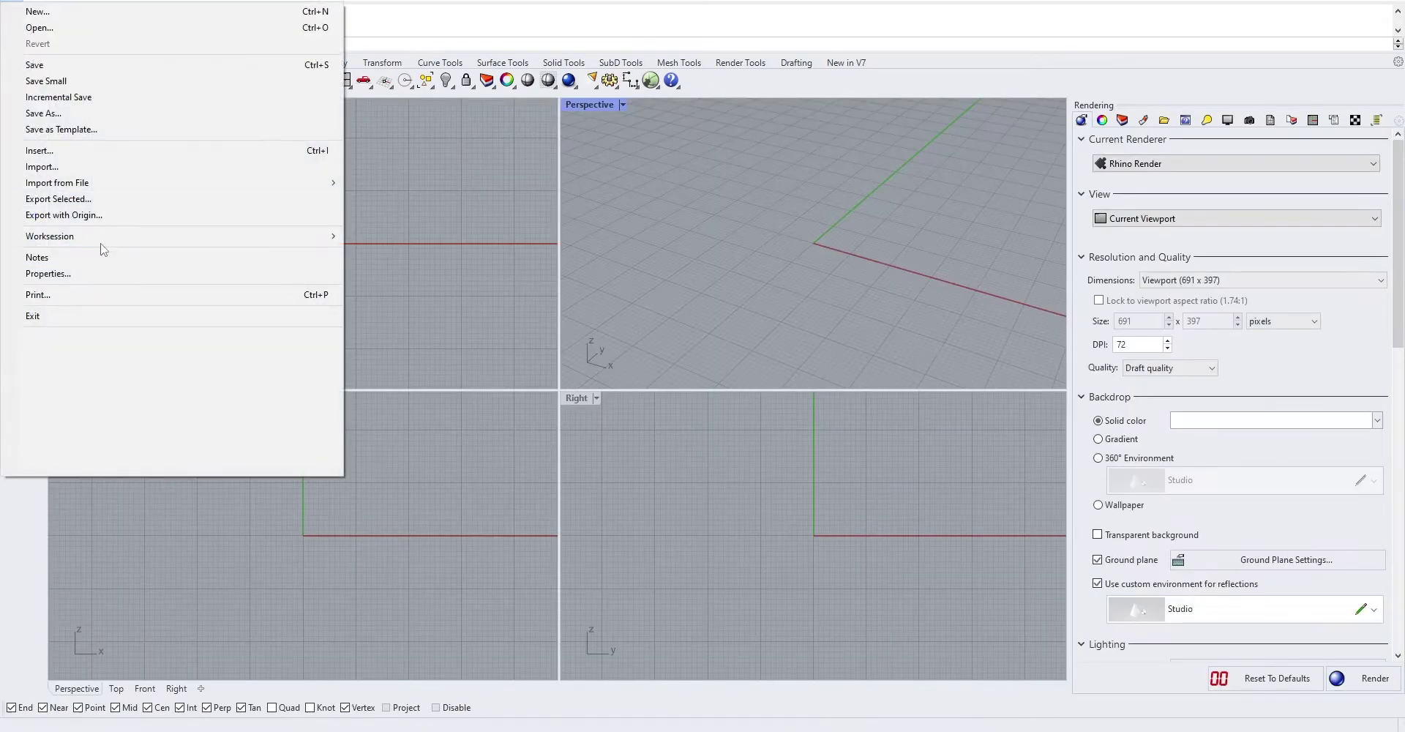
pyautogui.click(127, 167)
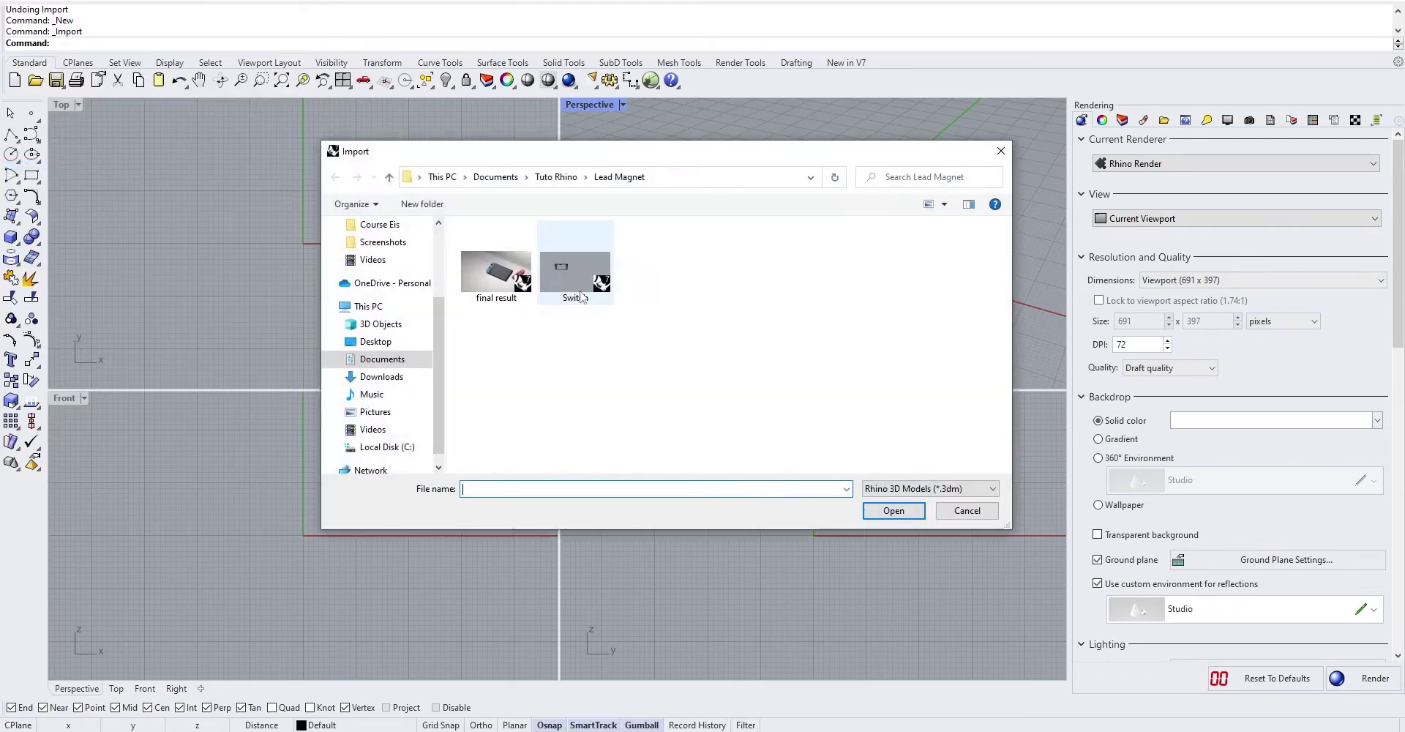
pyautogui.click(880, 513)
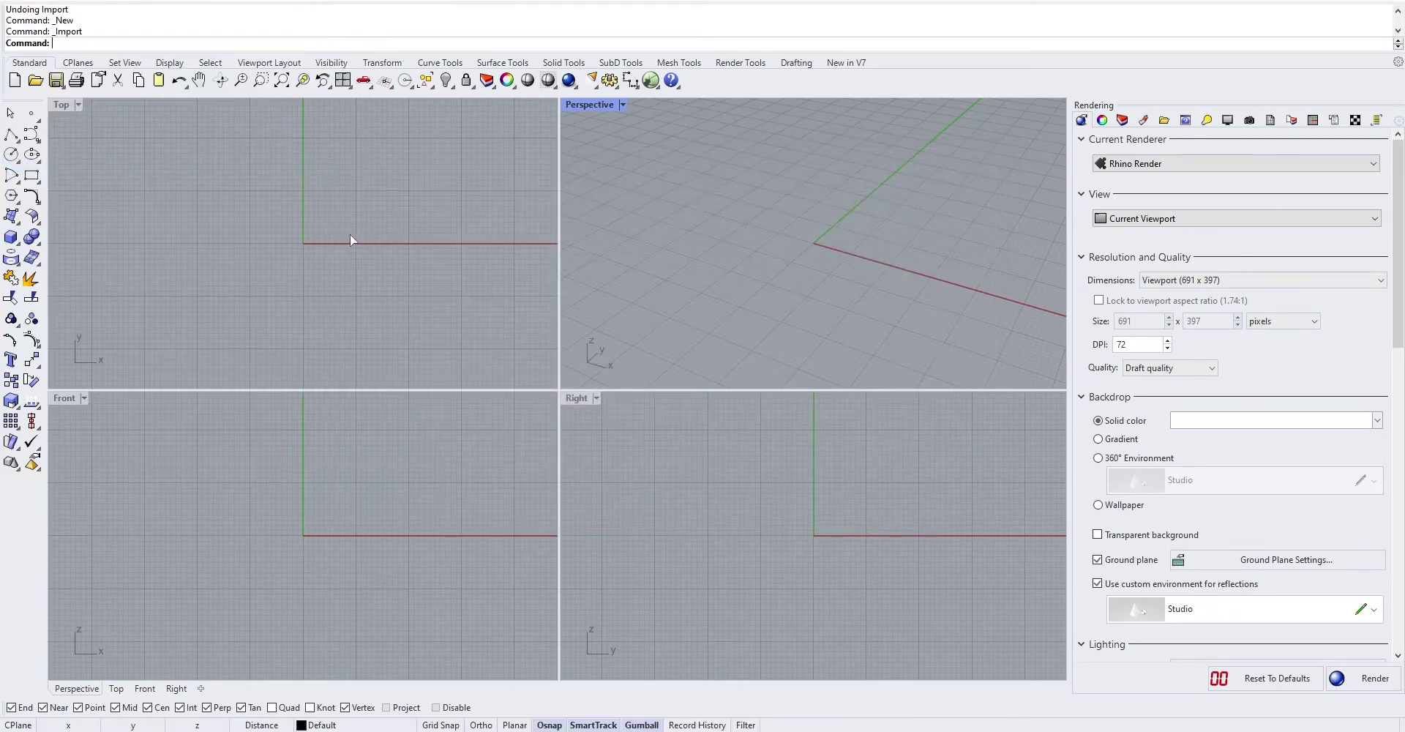
pyautogui.scroll(-15, 373, 234)
pyautogui.scroll(-10, 766, 268)
pyautogui.scroll(-7, 376, 259)
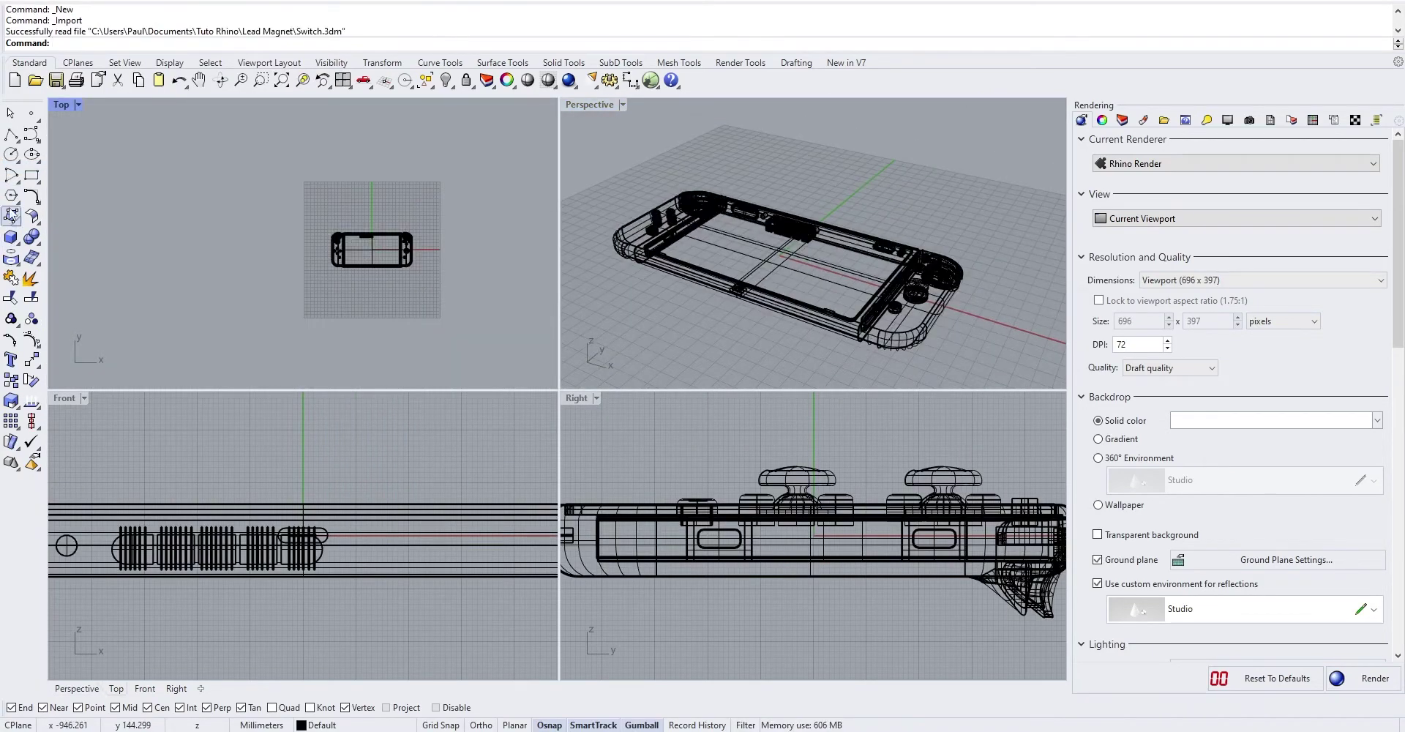
# - Draw a large rectangular ground surface around the console in the Top viewport from four corner points
pyautogui.click(18, 220)
pyautogui.click(33, 227)
pyautogui.scroll(-10, 228, 234)
pyautogui.click(186, 312)
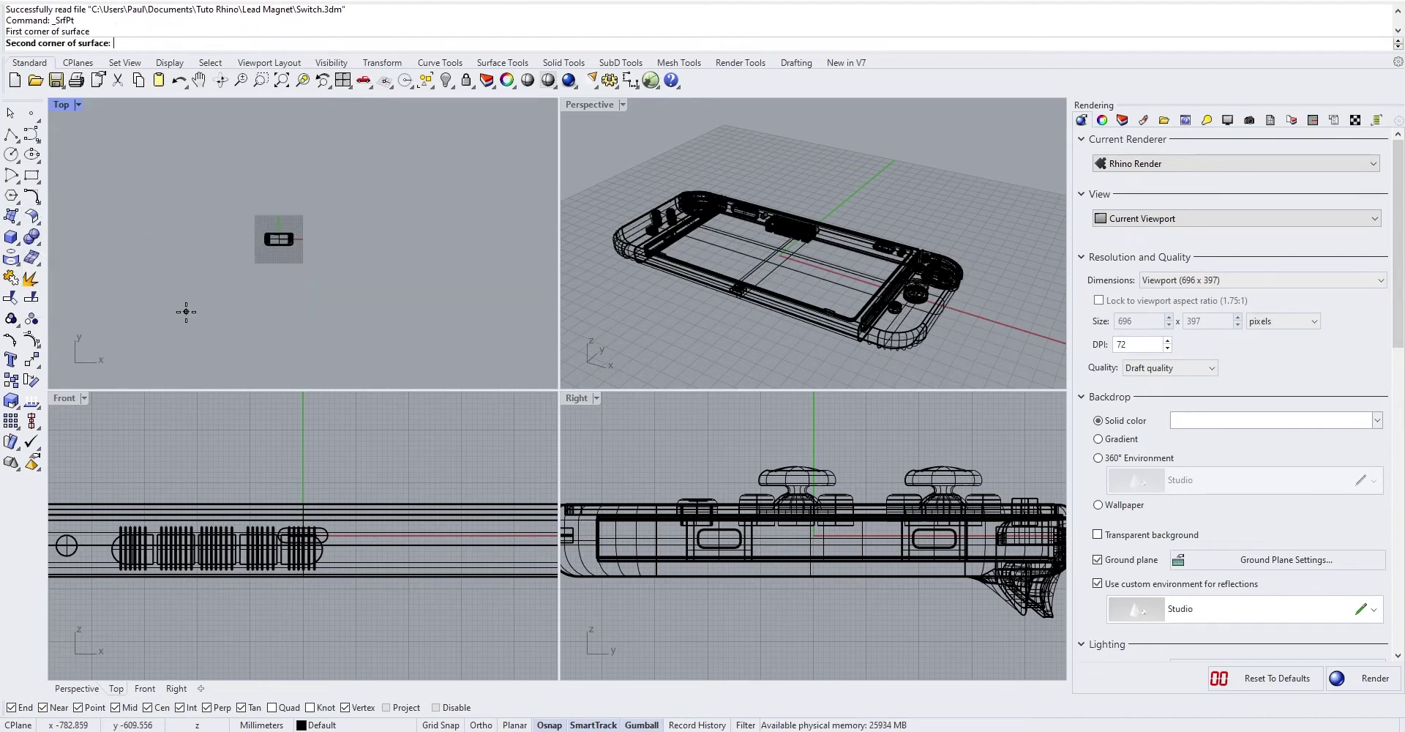
pyautogui.click(393, 315)
pyautogui.click(394, 141)
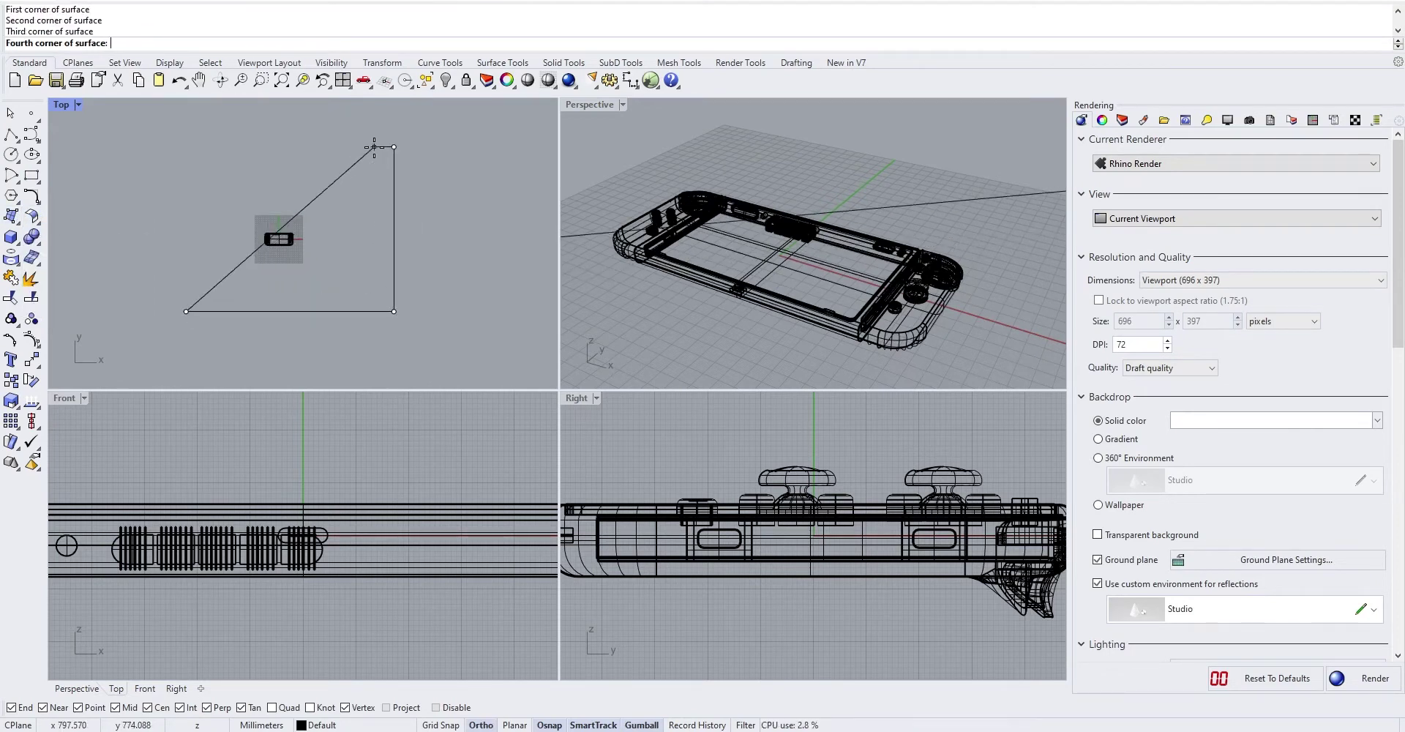
pyautogui.click(186, 141)
# - Center and scale the ground surface beneath the console, and lock it
pyautogui.scroll(-14, 790, 249)
pyautogui.moveTo(827, 278); pyautogui.dragTo(783, 277, button='right')
pyautogui.scroll(4, 304, 260)
pyautogui.click(282, 282)
pyautogui.moveTo(339, 213); pyautogui.dragTo(212, 231)
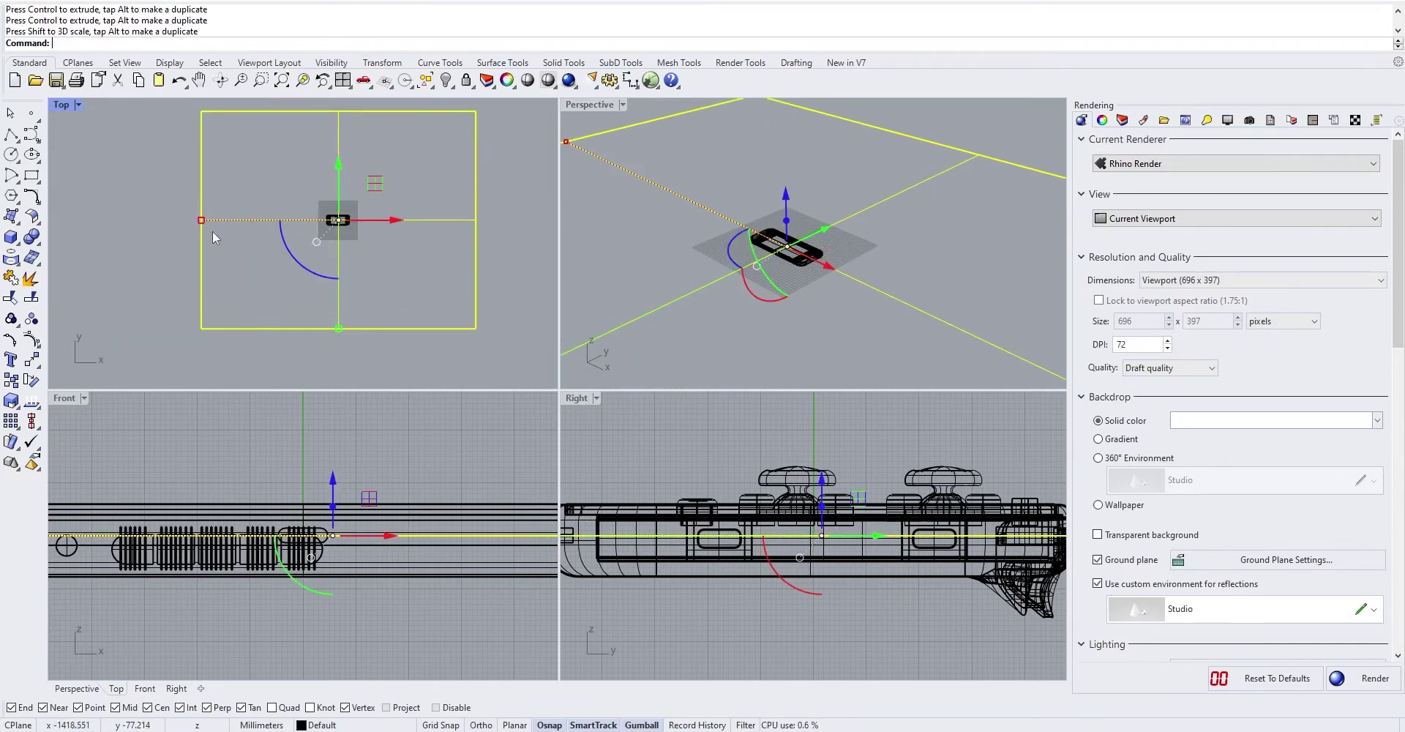
pyautogui.middleClick(910, 189)
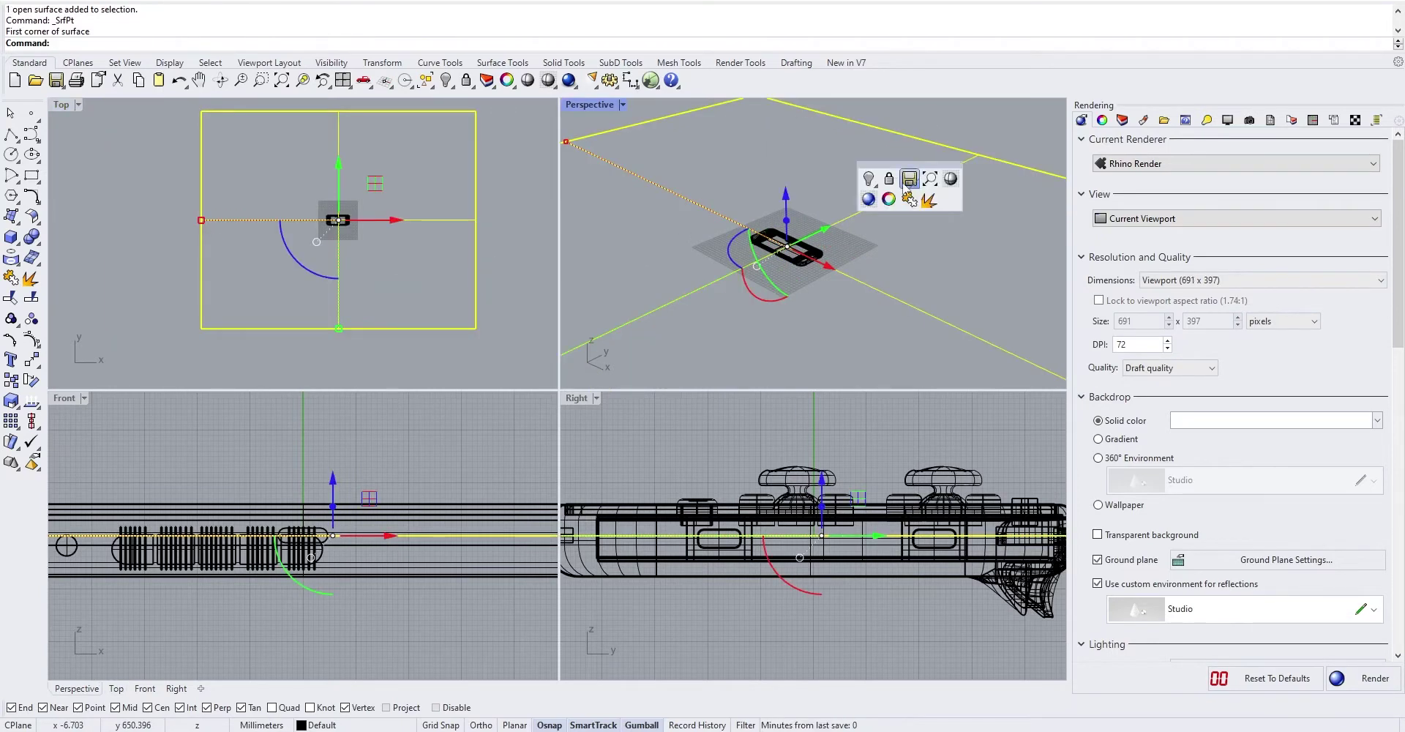
pyautogui.click(889, 179)
# - Maximize the Perspective viewport and set its display mode to Shaded
pyautogui.doubleClick(586, 103)
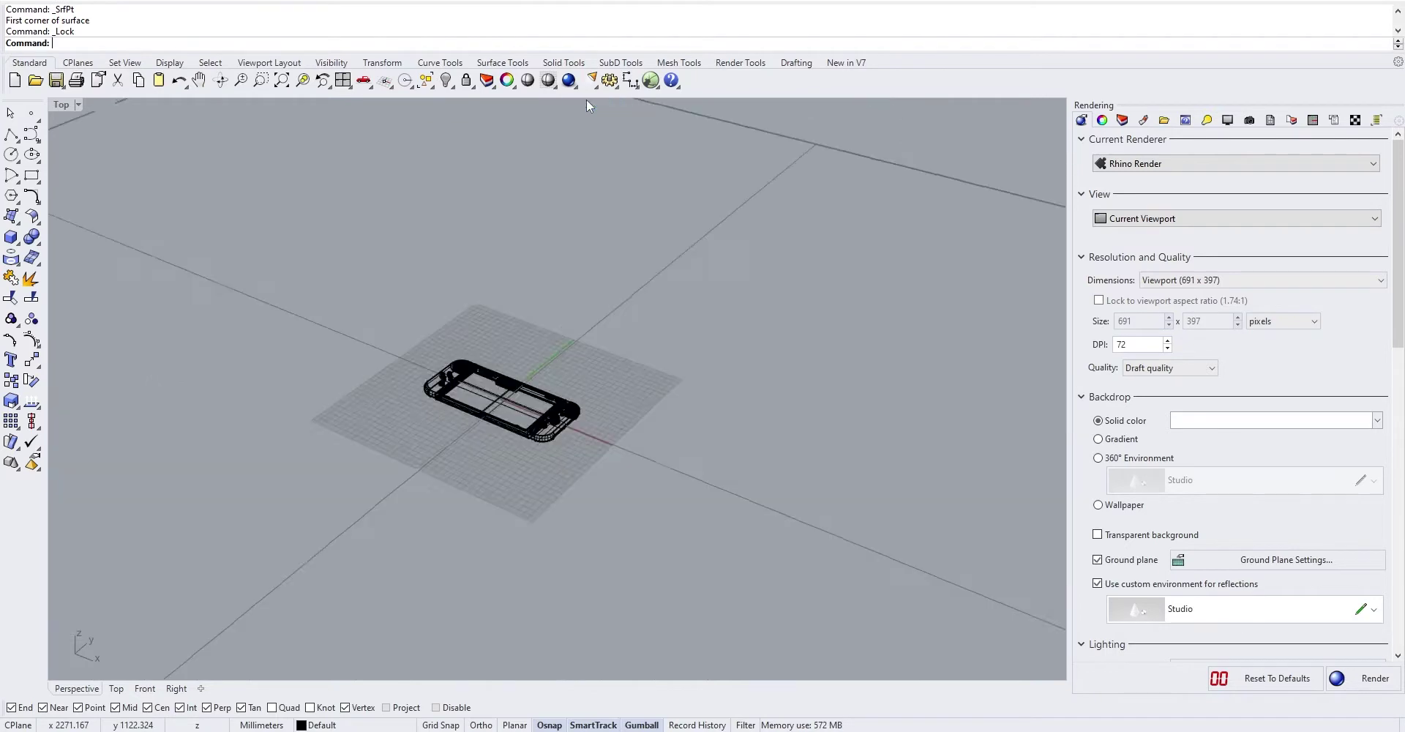
pyautogui.moveTo(493, 300); pyautogui.dragTo(650, 404, button='right')
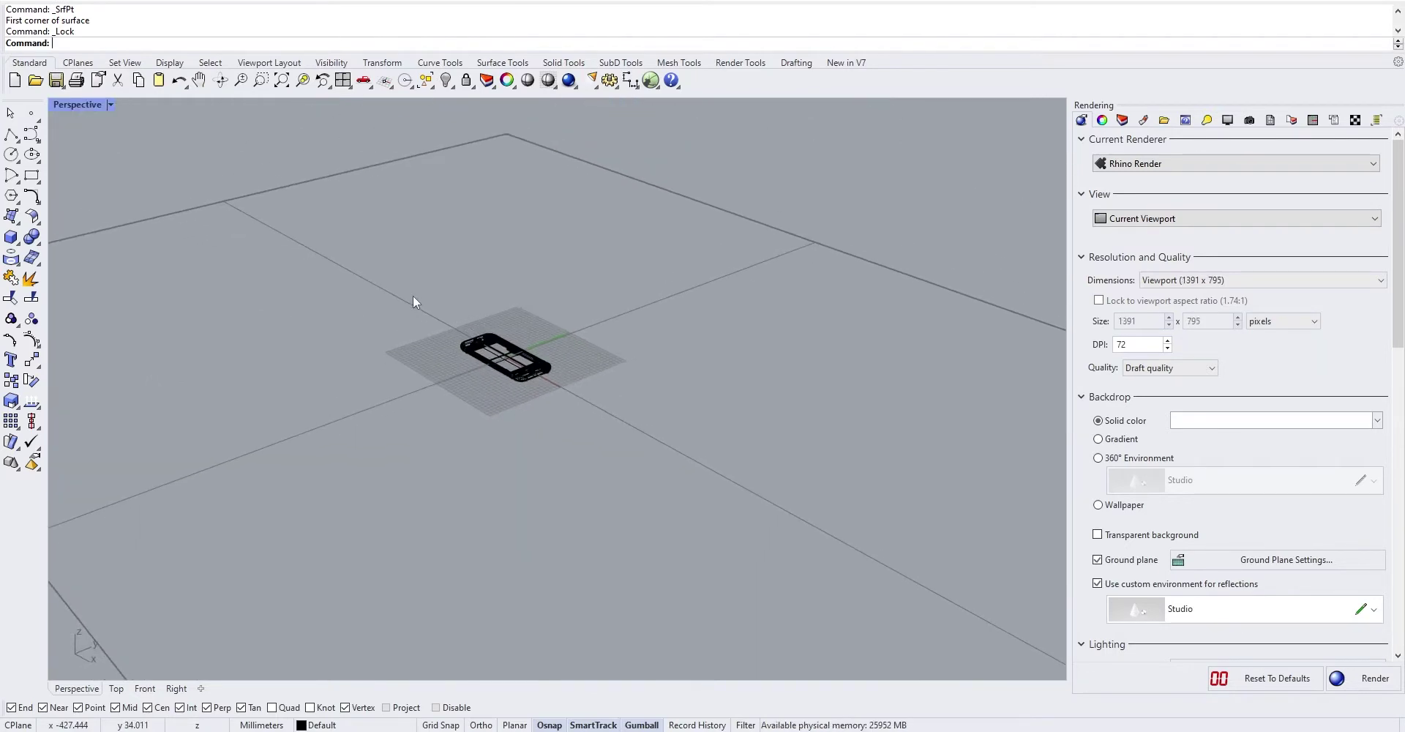
pyautogui.moveTo(643, 437); pyautogui.dragTo(642, 436)
pyautogui.scroll(7, 512, 358)
pyautogui.moveTo(512, 358); pyautogui.dragTo(623, 439, button='right')
pyautogui.rightClick(72, 104)
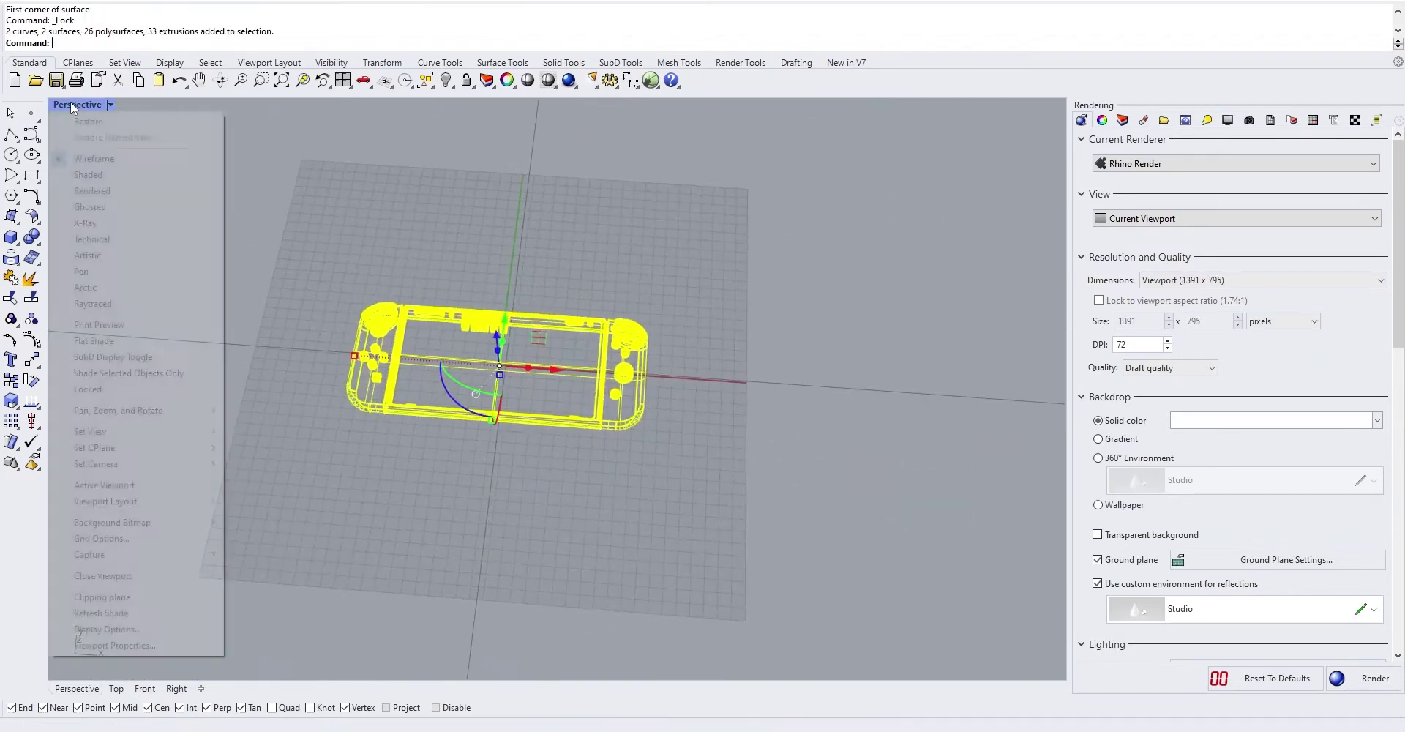
pyautogui.click(128, 174)
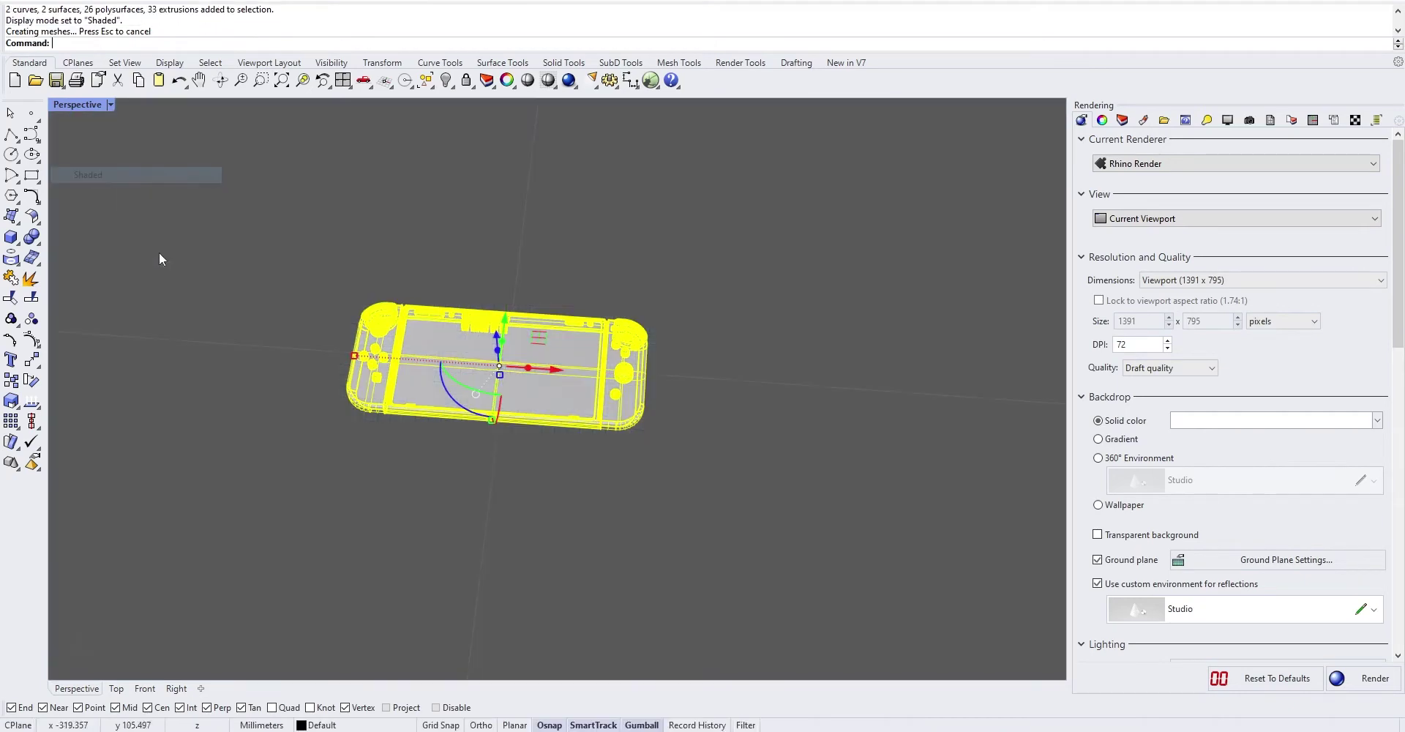
# - Select all parts of the right controller and move them away from the console body along the Y and X axes
pyautogui.click(622, 457)
pyautogui.moveTo(486, 292); pyautogui.dragTo(464, 285, button='right')
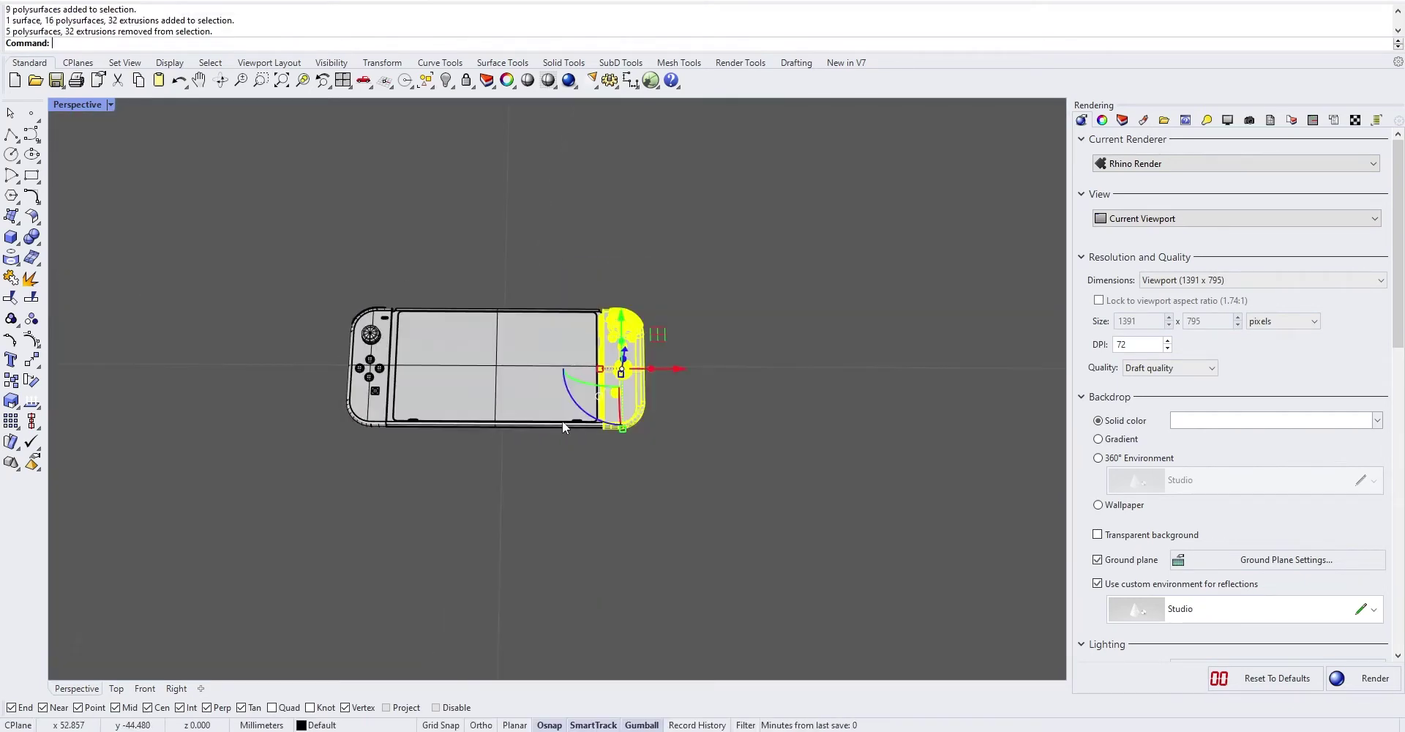
pyautogui.keyDown('shift'); pyautogui.moveTo(620, 346); pyautogui.dragTo(425, 368, button='right'); pyautogui.keyUp('shift')
pyautogui.moveTo(426, 377); pyautogui.dragTo(433, 307)
pyautogui.moveTo(485, 357); pyautogui.dragTo(522, 358)
# - Rotate the detached right controller about the vertical axis and fine-tune its position beside the console
pyautogui.moveTo(521, 395); pyautogui.dragTo(513, 405, button='right')
pyautogui.moveTo(410, 398); pyautogui.dragTo(407, 391)
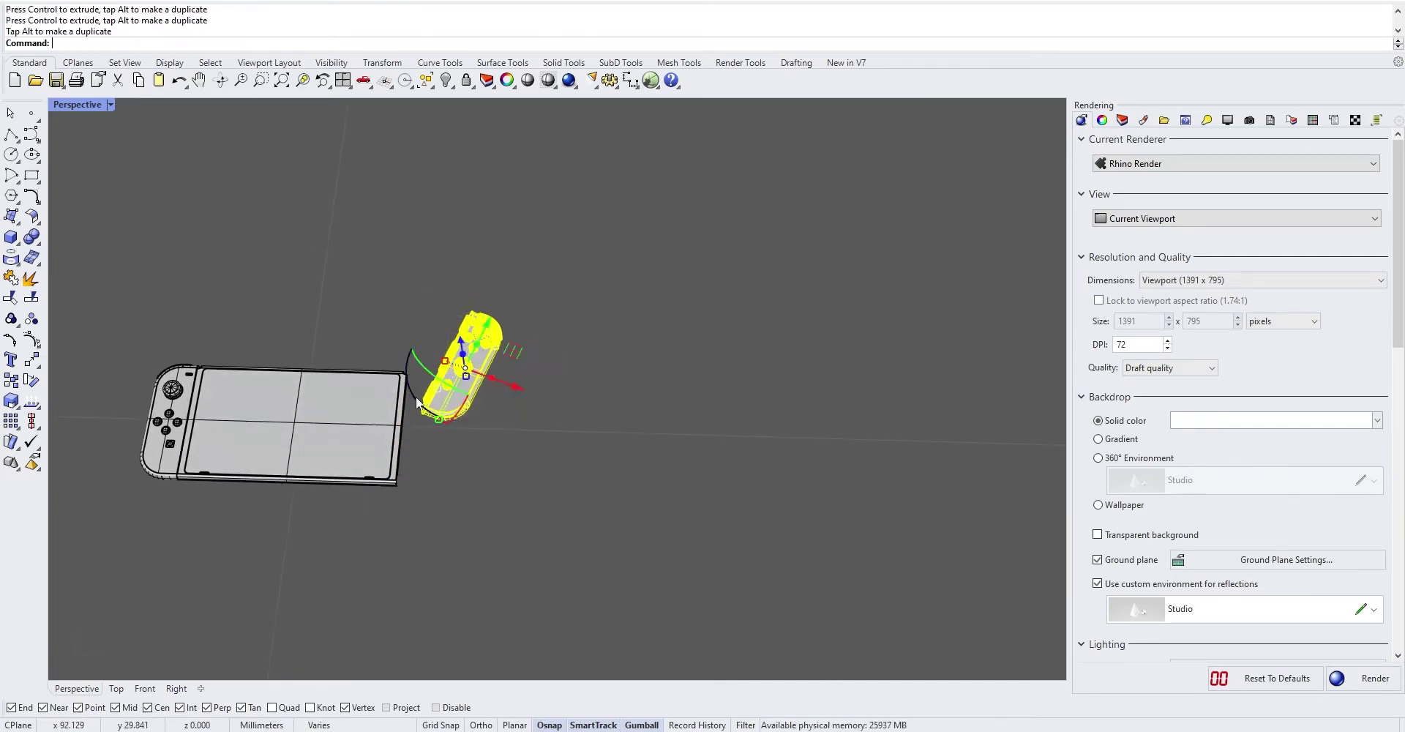
pyautogui.moveTo(475, 404); pyautogui.dragTo(481, 394, button='right')
pyautogui.moveTo(516, 393); pyautogui.dragTo(522, 394)
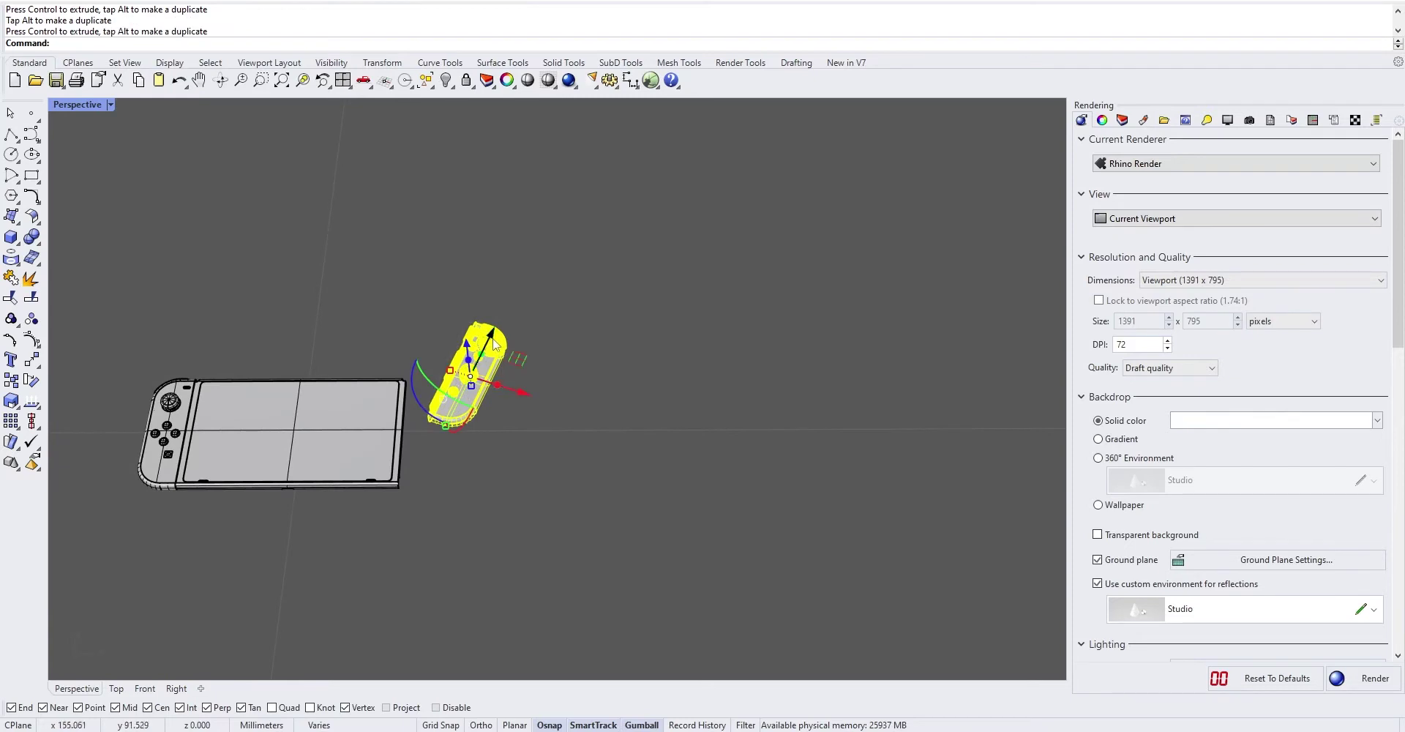
pyautogui.moveTo(494, 344); pyautogui.dragTo(490, 356)
pyautogui.click(541, 374)
# - Raise the console and controller together above the ground surface and tilt them about the X axis
pyautogui.moveTo(542, 374); pyautogui.dragTo(523, 418, button='right')
pyautogui.moveTo(282, 361); pyautogui.dragTo(46, 224)
pyautogui.scroll(-5, 537, 369)
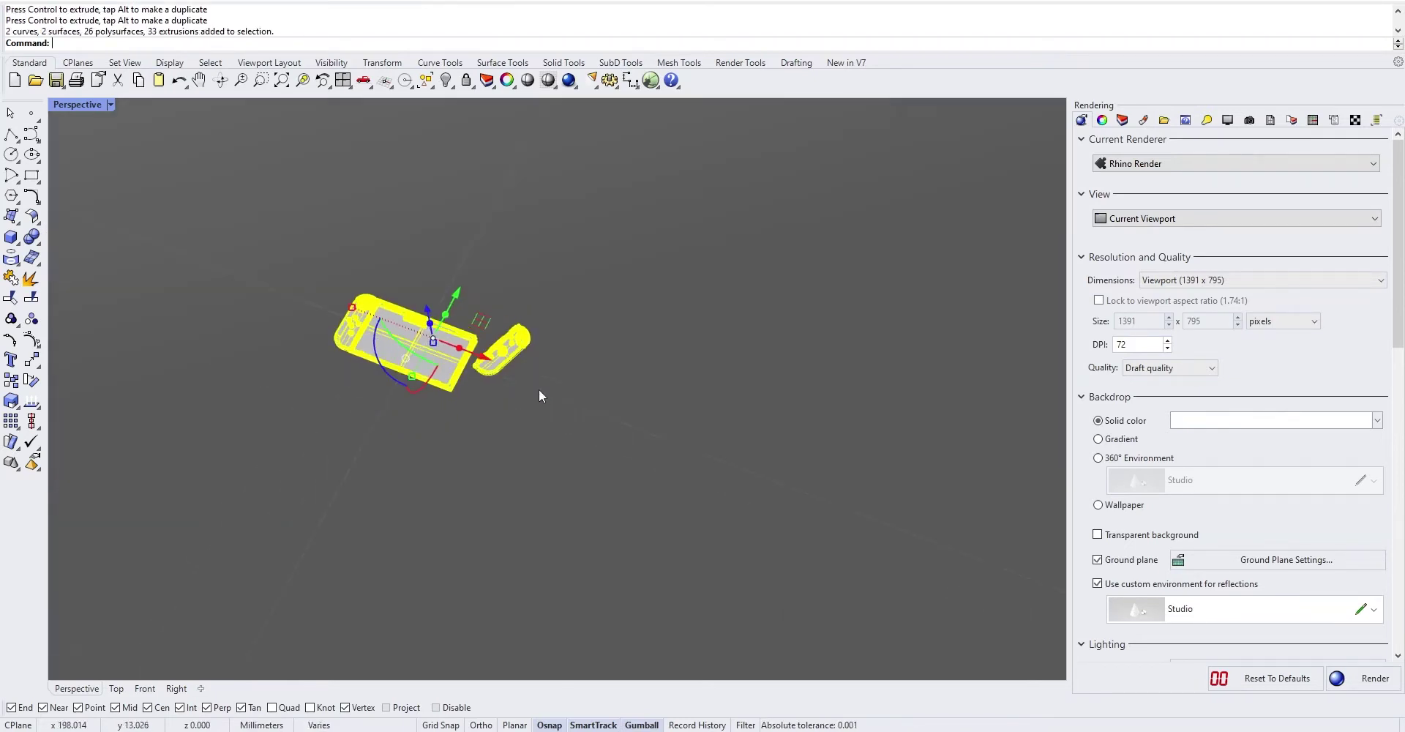
pyautogui.moveTo(538, 389); pyautogui.dragTo(394, 316, button='right')
pyautogui.moveTo(503, 351); pyautogui.dragTo(565, 386, button='right')
pyautogui.moveTo(613, 359); pyautogui.dragTo(610, 305)
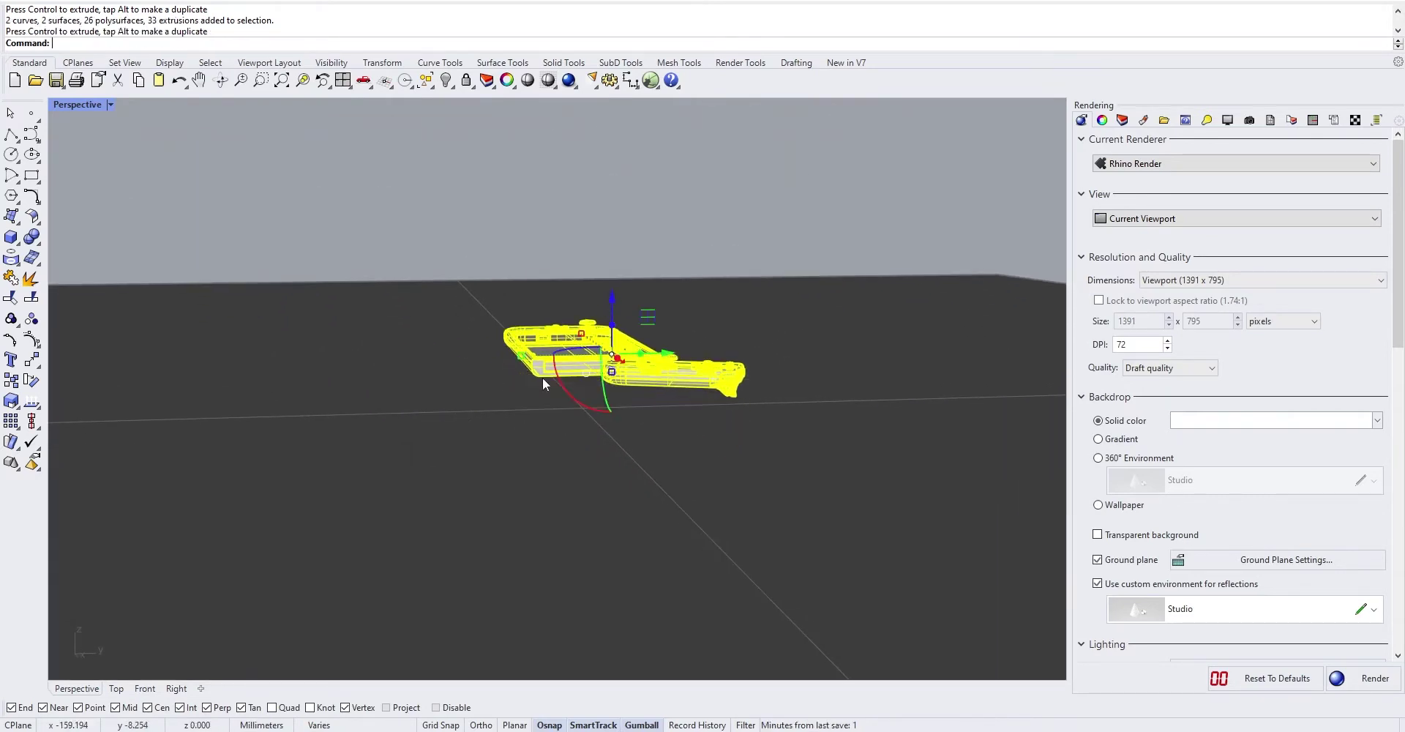
pyautogui.moveTo(559, 382); pyautogui.dragTo(594, 415)
pyautogui.click(615, 433)
# - Frame the tilted console and controller from above at an angle and save the viewport as the named view View1
pyautogui.click(564, 437)
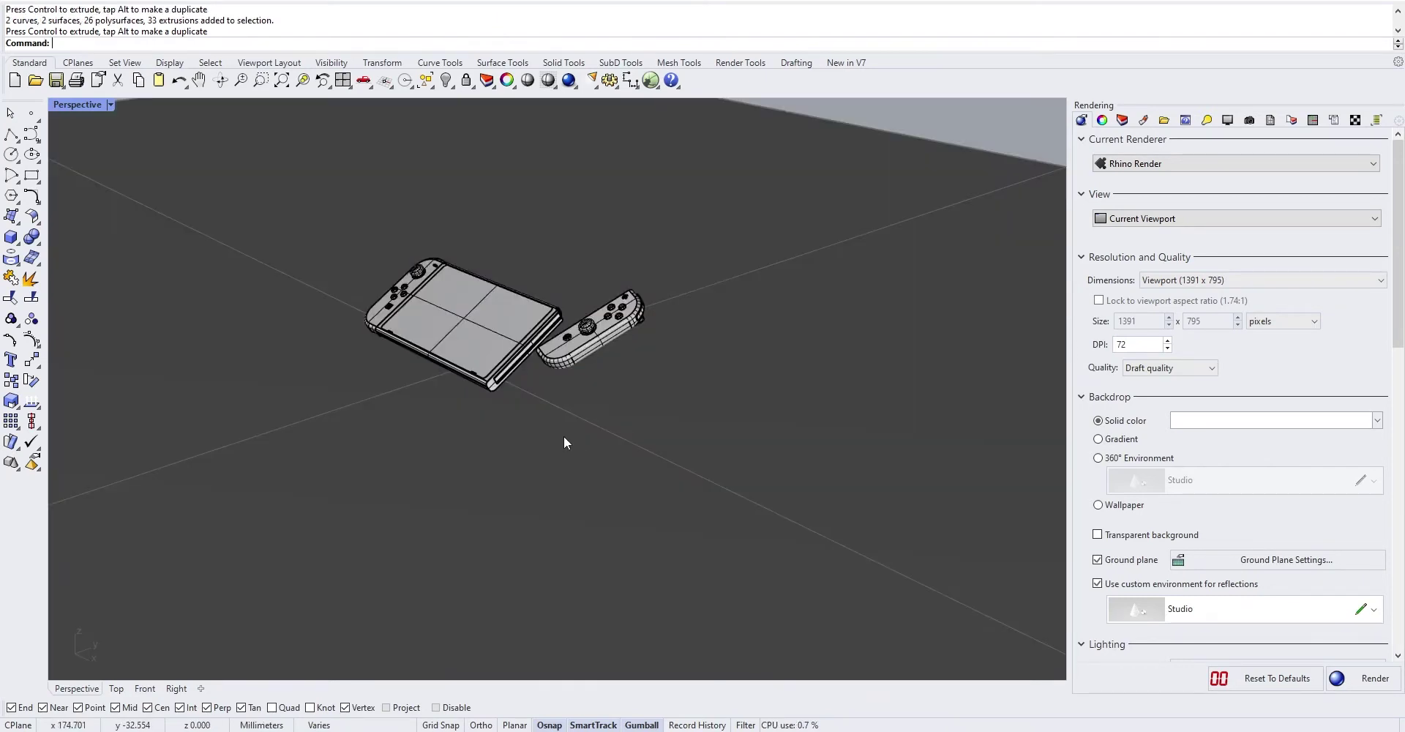
pyautogui.moveTo(546, 392); pyautogui.dragTo(509, 527, button='right')
pyautogui.rightClick(583, 483)
pyautogui.click(529, 508)
pyautogui.scroll(6, 559, 454)
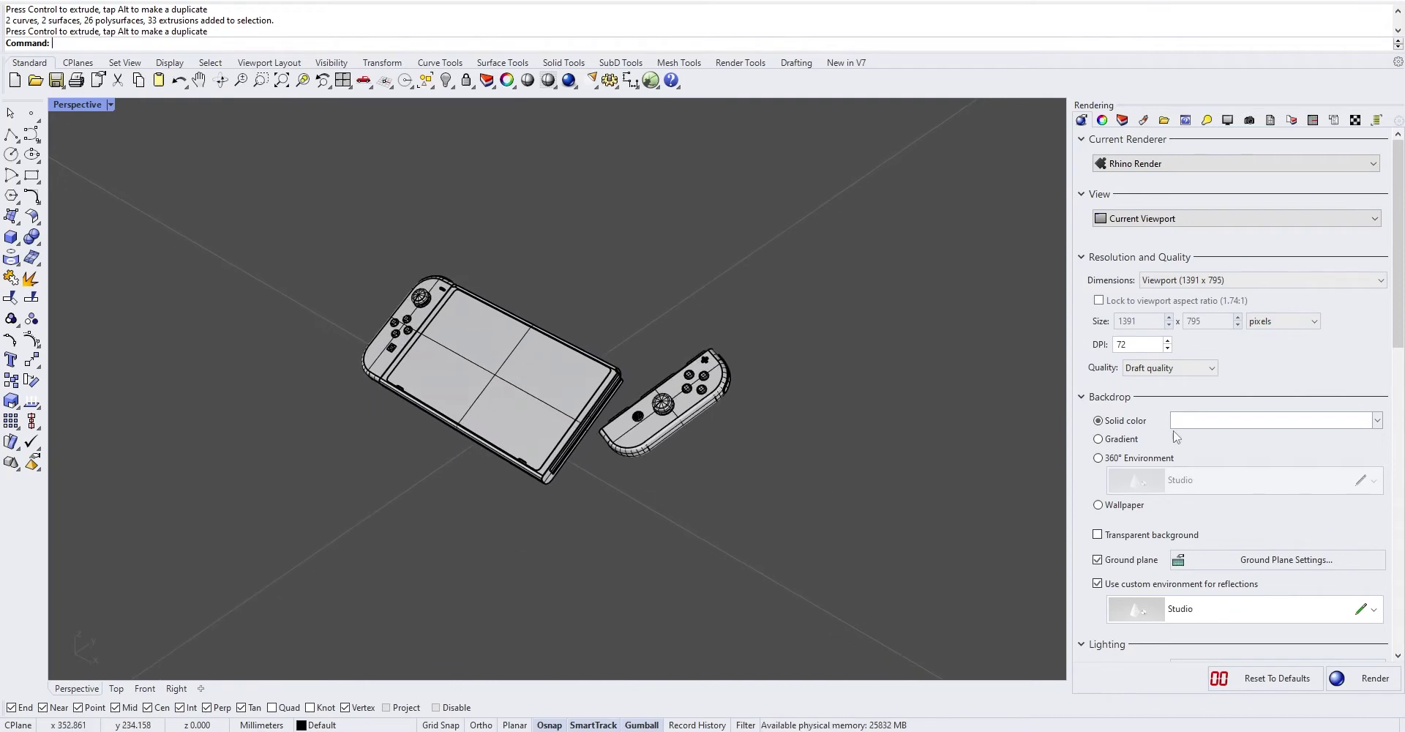
pyautogui.click(1250, 120)
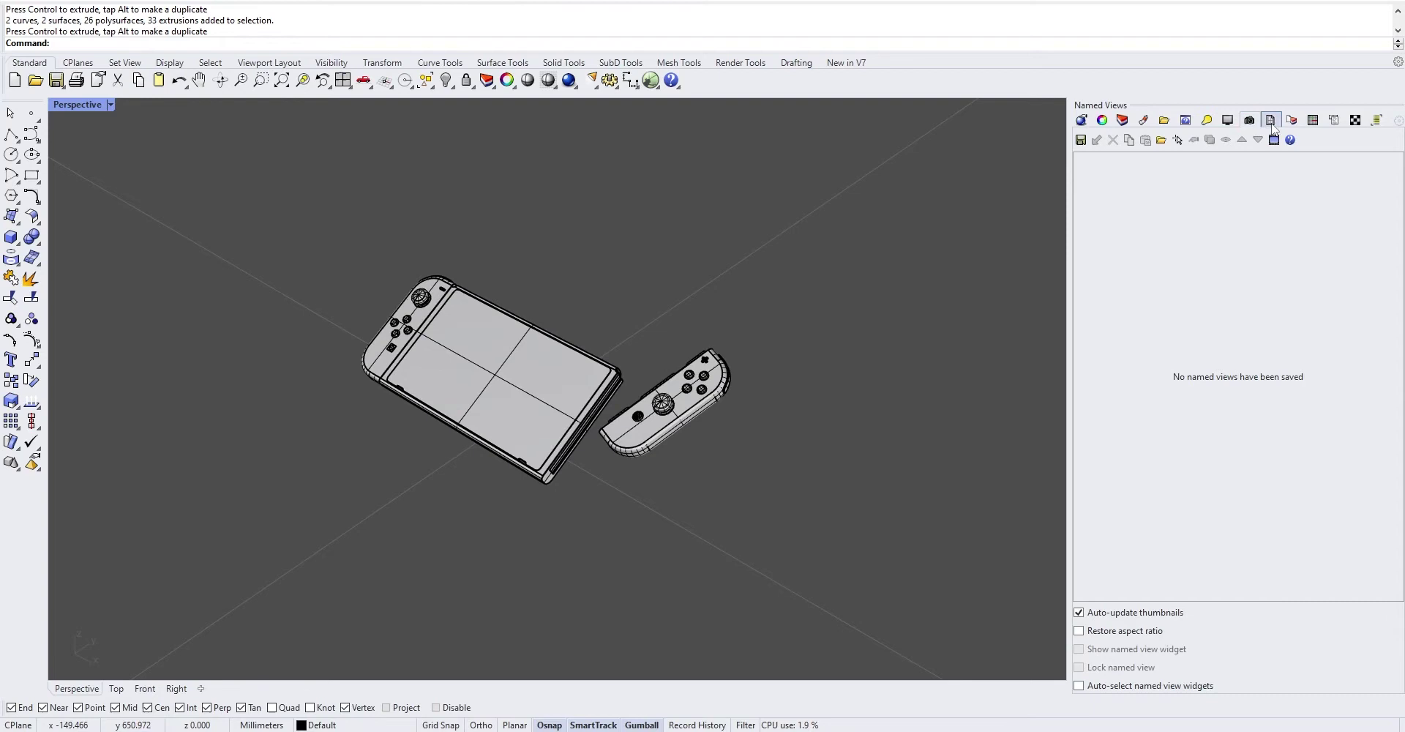
pyautogui.rightClick(1251, 123)
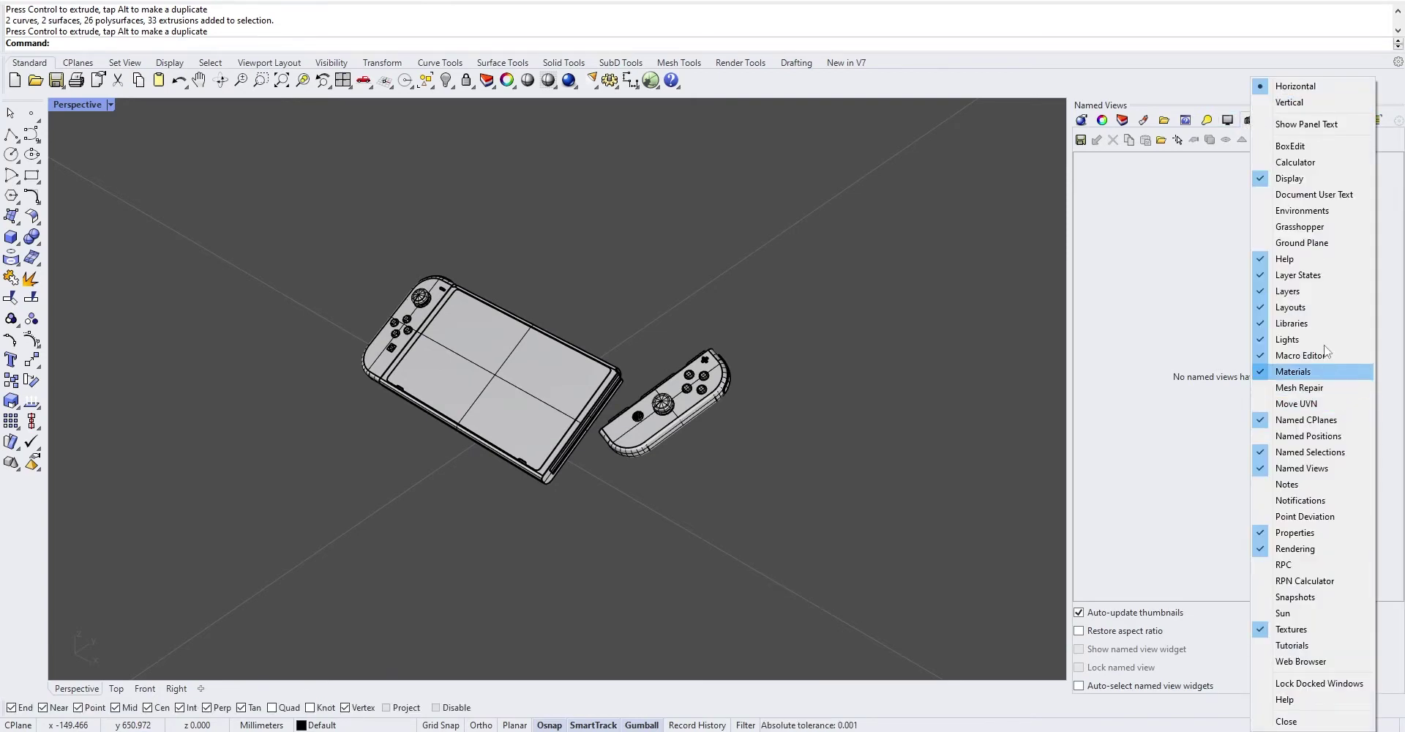
pyautogui.click(1242, 463)
pyautogui.click(1081, 139)
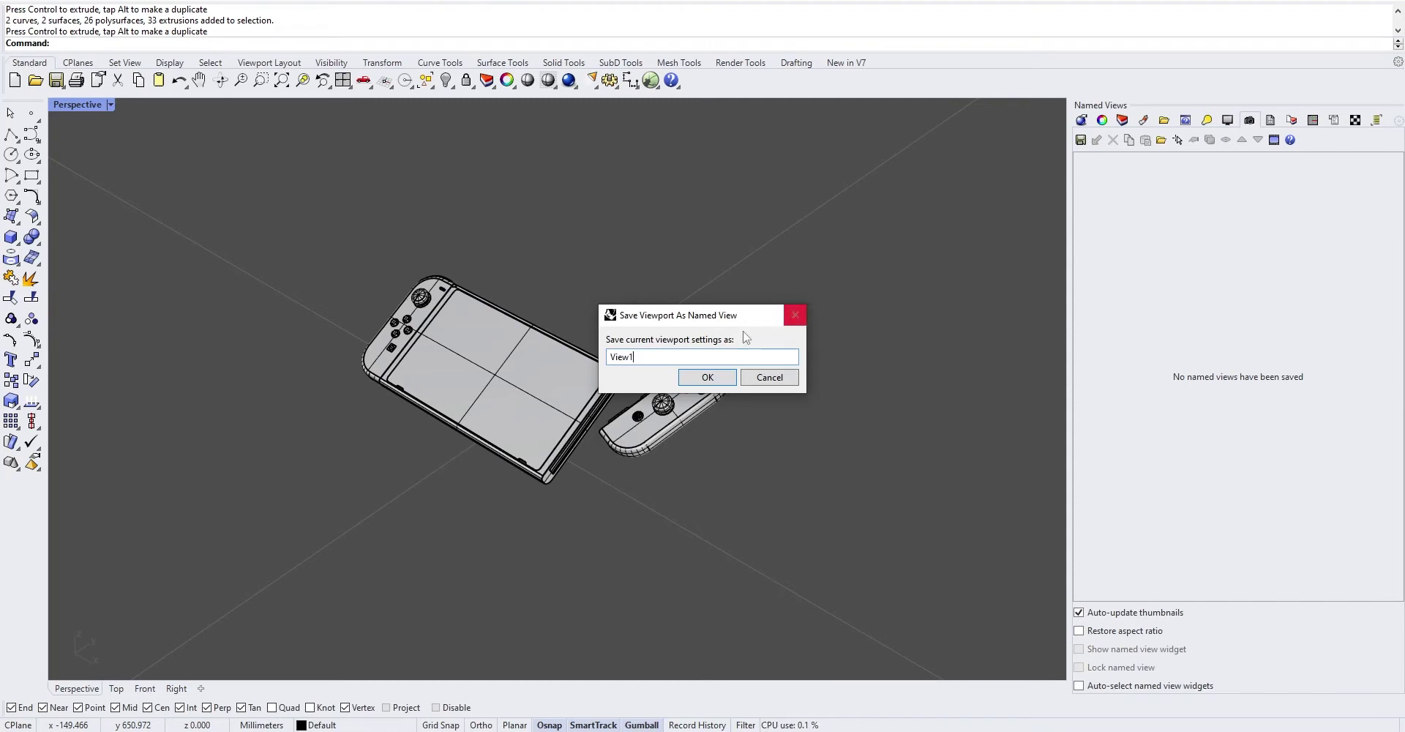
pyautogui.click(707, 377)
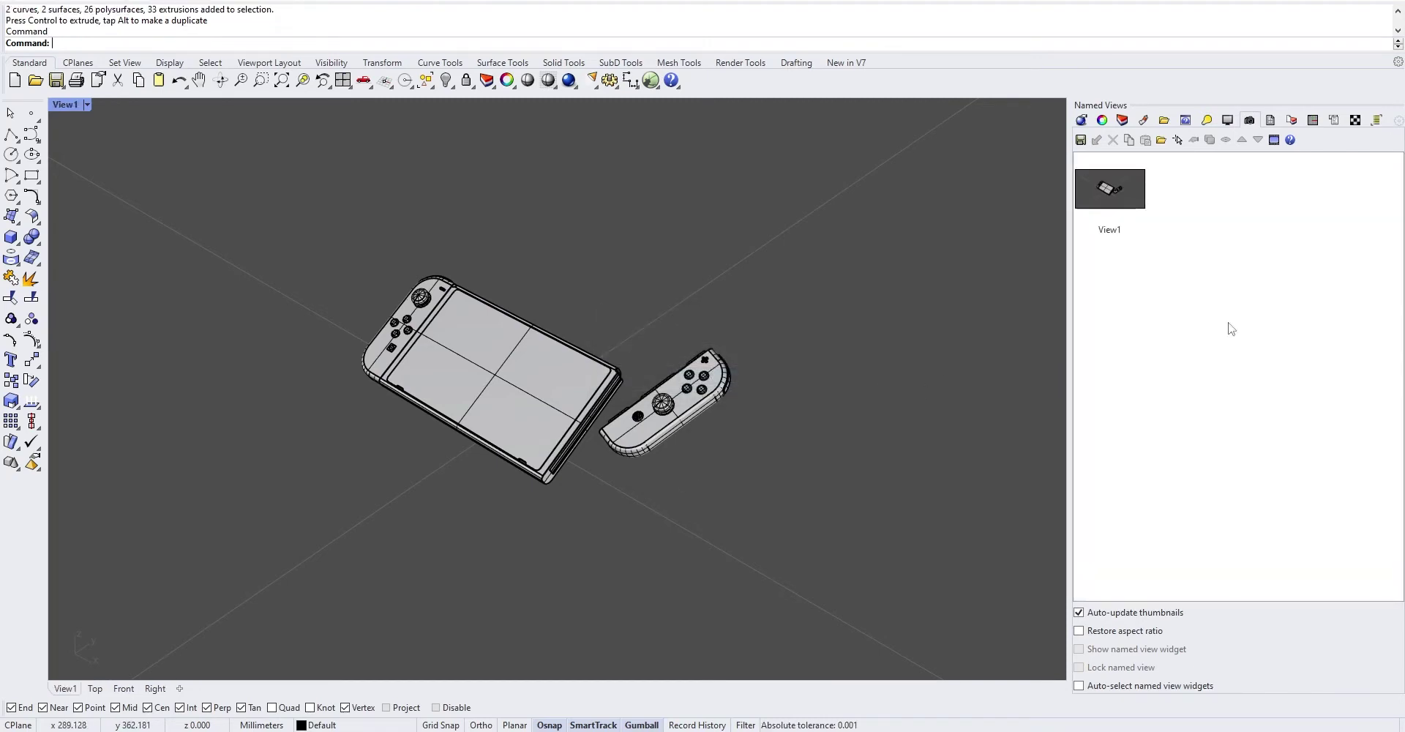
# - Test the saved camera by moving the view away from the console and restoring the named view View1
pyautogui.scroll(-10, 619, 368)
pyautogui.moveTo(489, 331); pyautogui.dragTo(514, 398, button='right')
pyautogui.scroll(5, 513, 398)
pyautogui.keyDown('shift'); pyautogui.moveTo(624, 393); pyautogui.dragTo(505, 423, button='right'); pyautogui.keyUp('shift')
pyautogui.doubleClick(1134, 204)
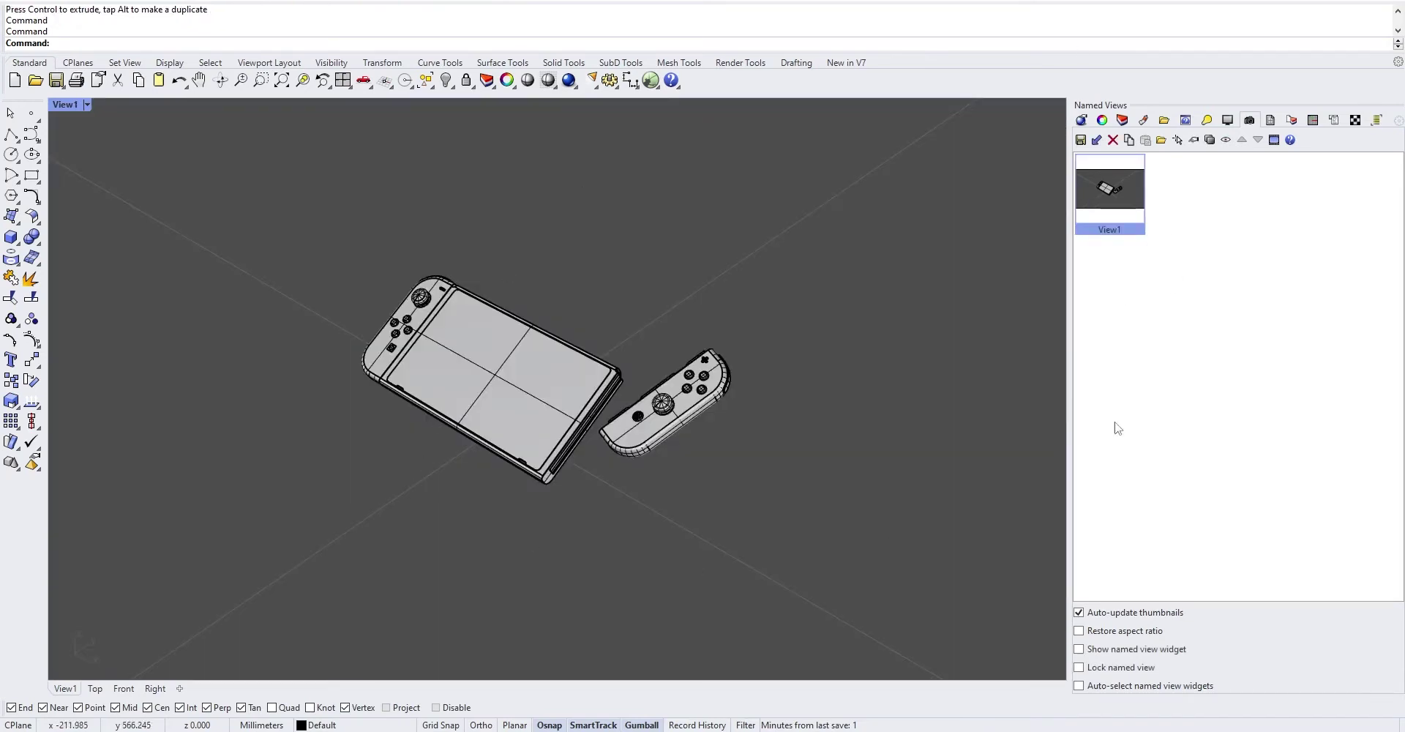
pyautogui.moveTo(600, 434); pyautogui.dragTo(479, 455, button='right')
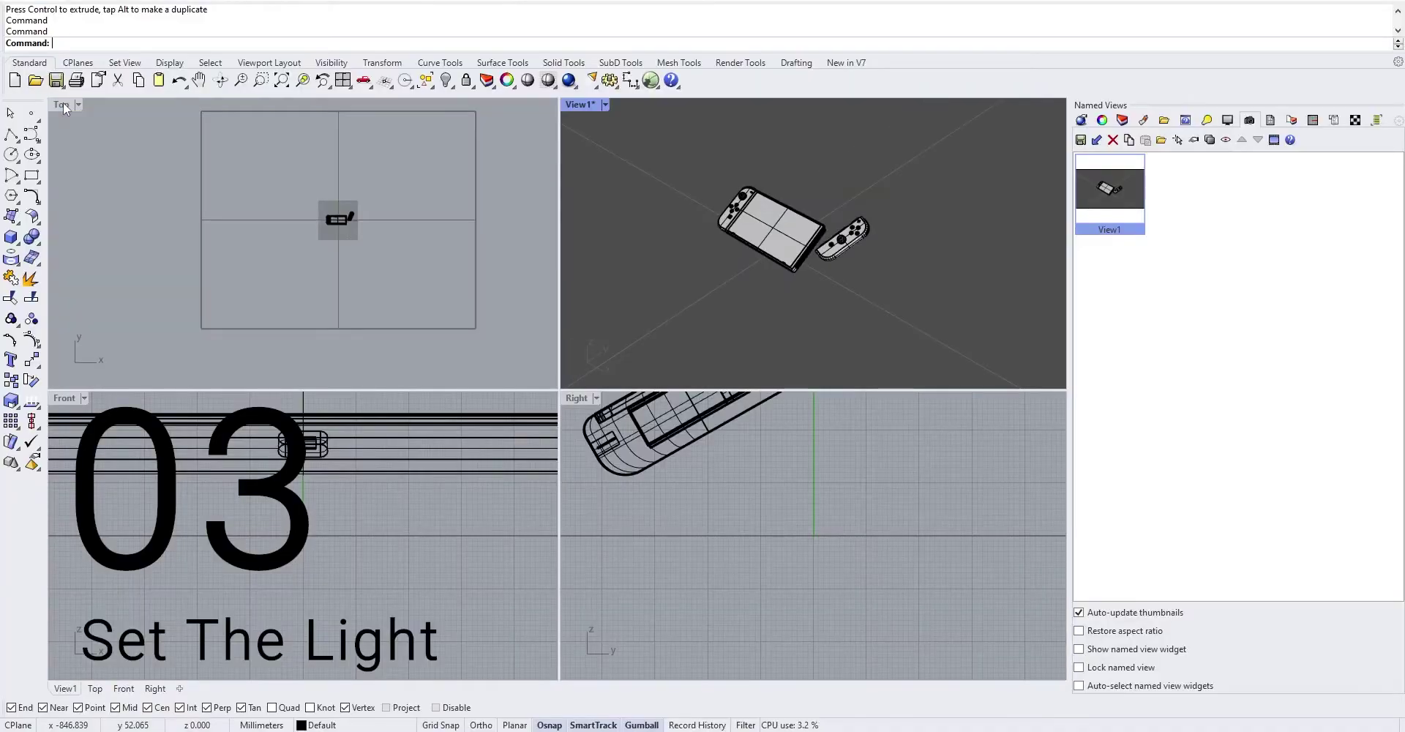
# - Draw a rectangular light about 229 mm wide around the console and detached controller in the Top view
pyautogui.click(727, 63)
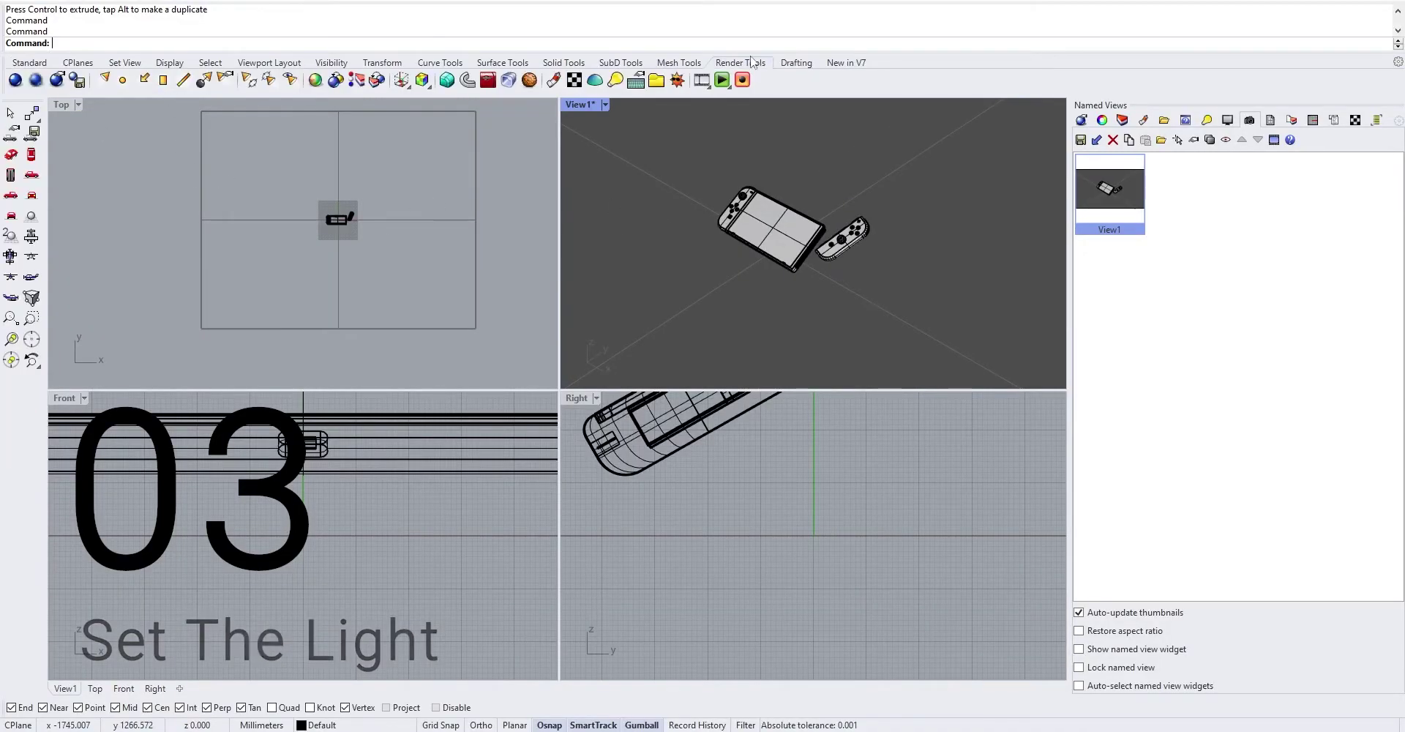
pyautogui.click(161, 82)
pyautogui.scroll(5, 292, 232)
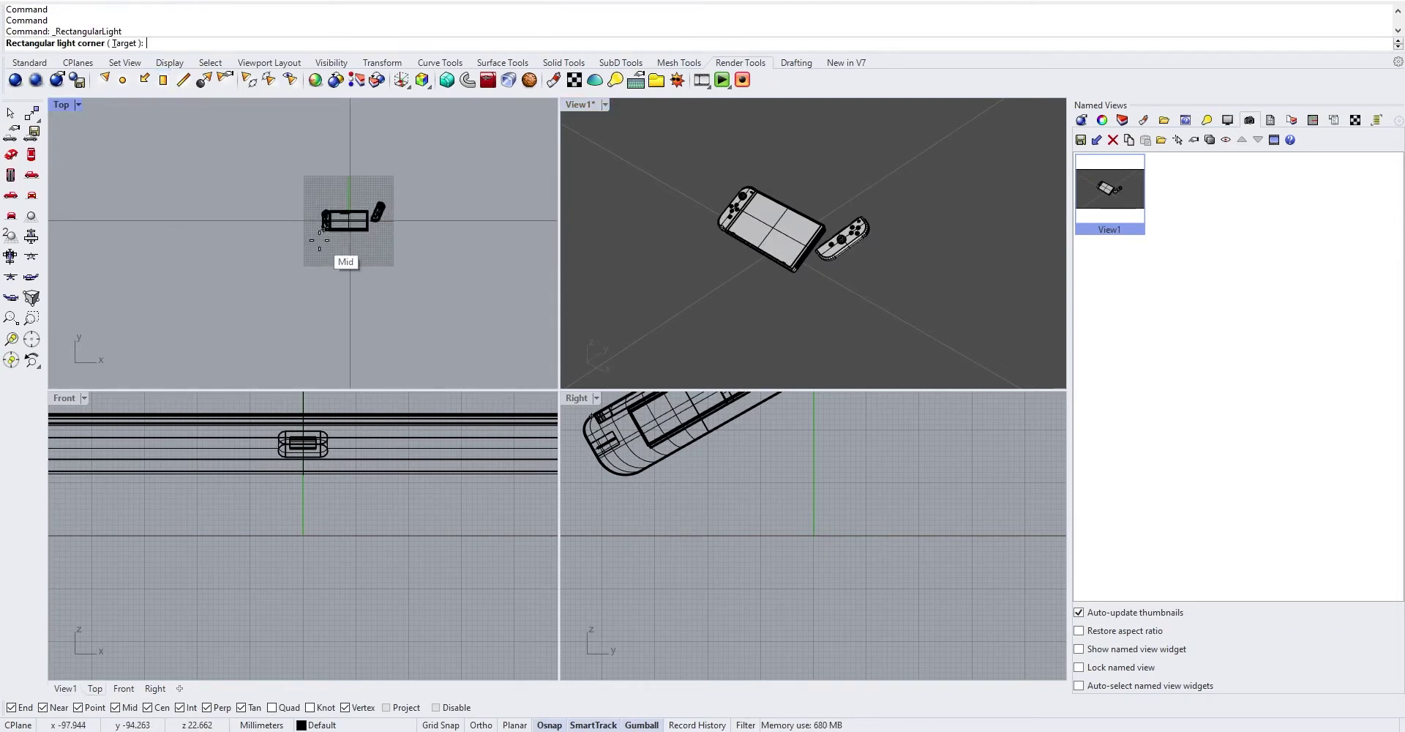
pyautogui.click(300, 244)
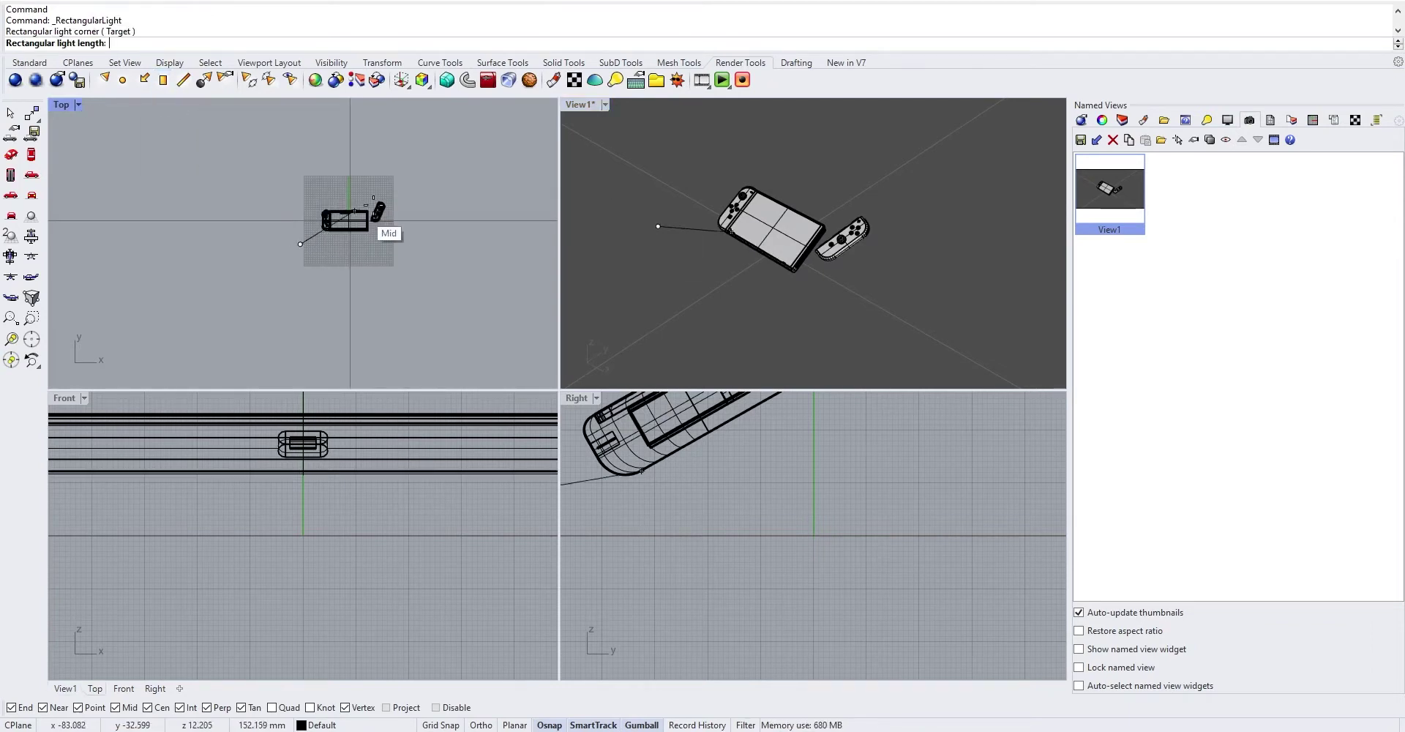
pyautogui.click(400, 245)
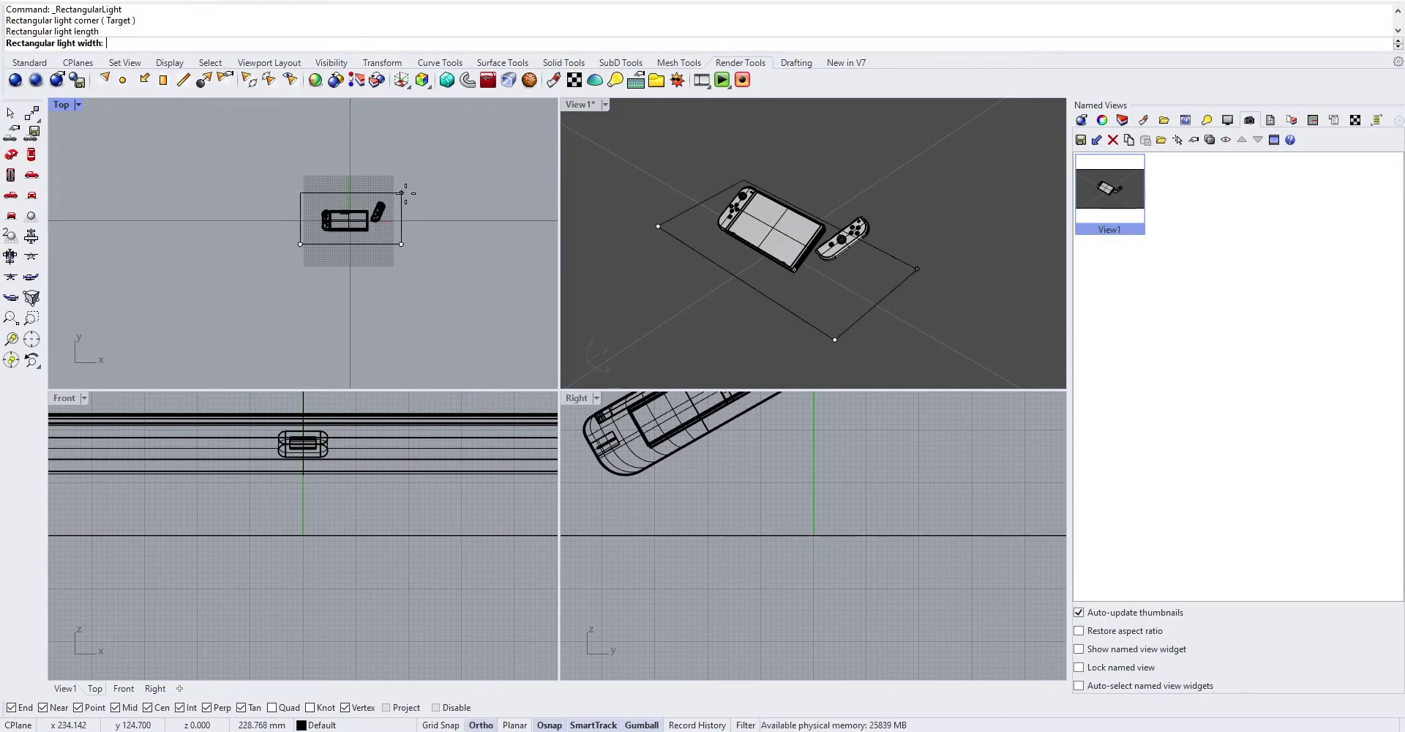
pyautogui.click(401, 193)
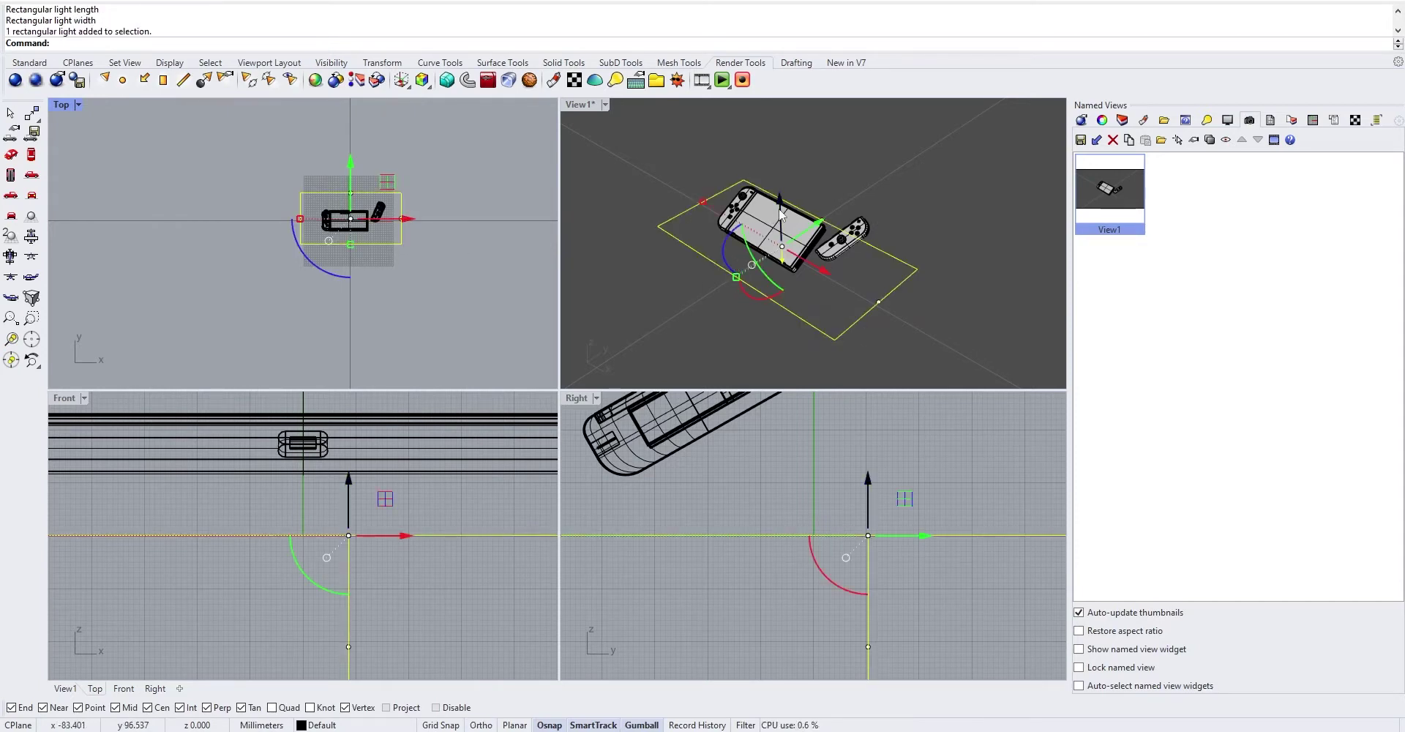
# - Raise the rectangular light above the console and show the maximized View1 viewport in Rendered display mode
pyautogui.moveTo(781, 214); pyautogui.dragTo(811, 206)
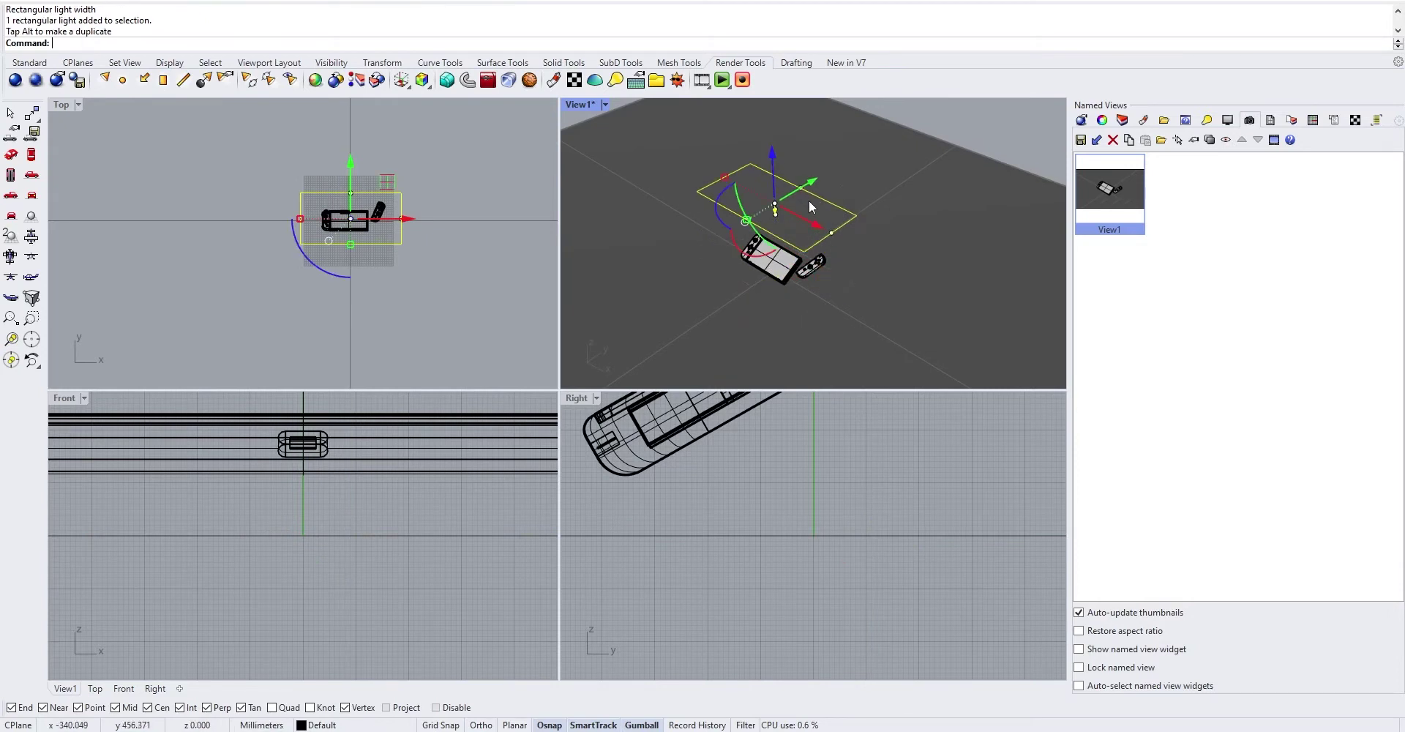
pyautogui.doubleClick(576, 105)
pyautogui.click(69, 106)
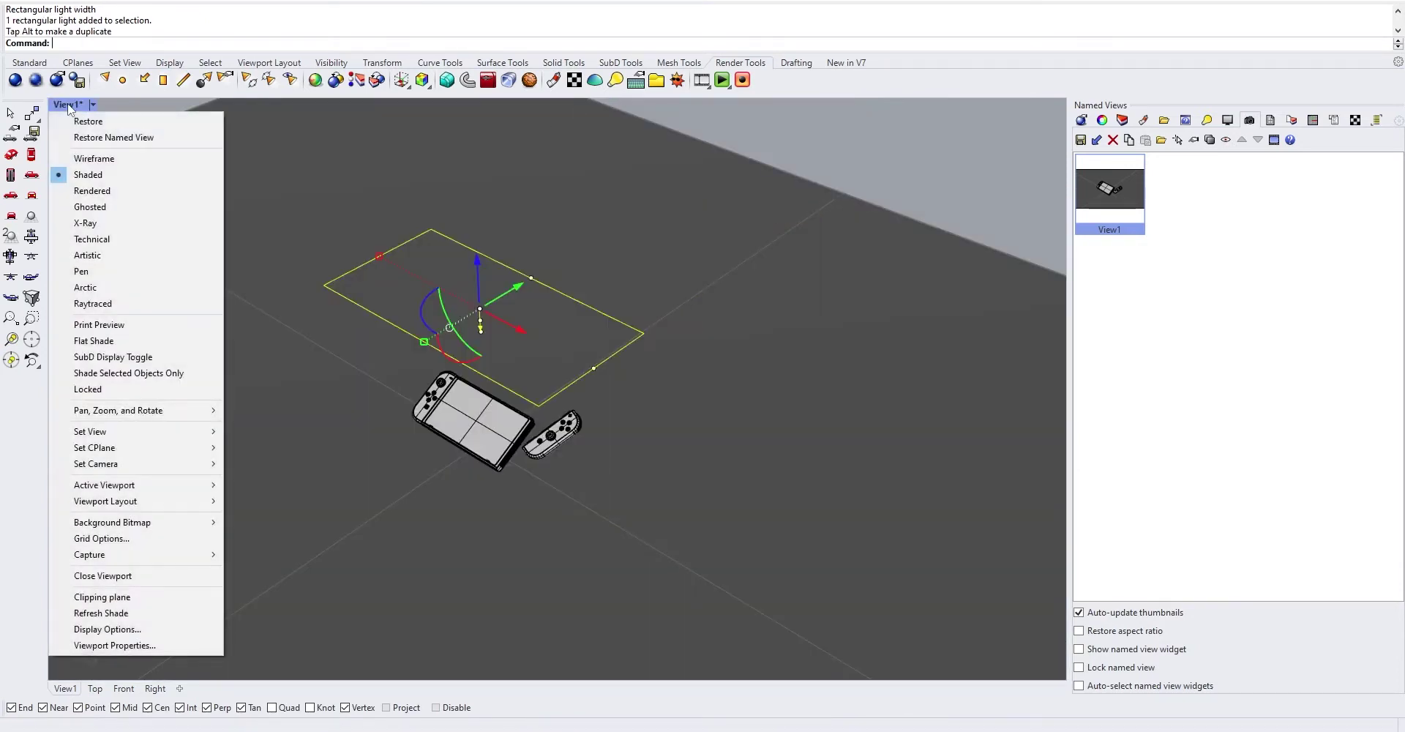
pyautogui.click(89, 192)
pyautogui.moveTo(534, 396); pyautogui.dragTo(538, 431, button='right')
pyautogui.moveTo(473, 316); pyautogui.dragTo(473, 298)
pyautogui.press('Escape')
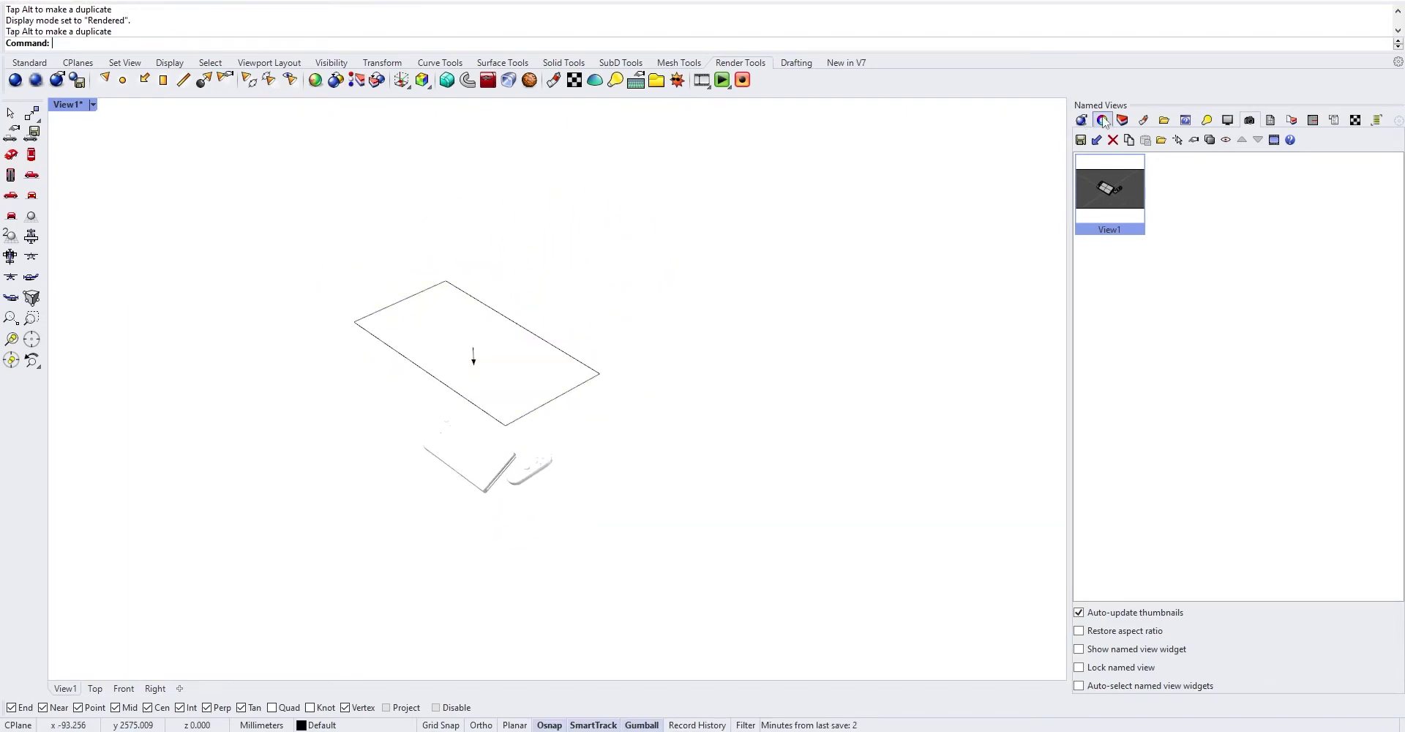
# - Turn off the scene's skylight so only the rectangular light illuminates the model
pyautogui.click(1207, 120)
pyautogui.click(1091, 168)
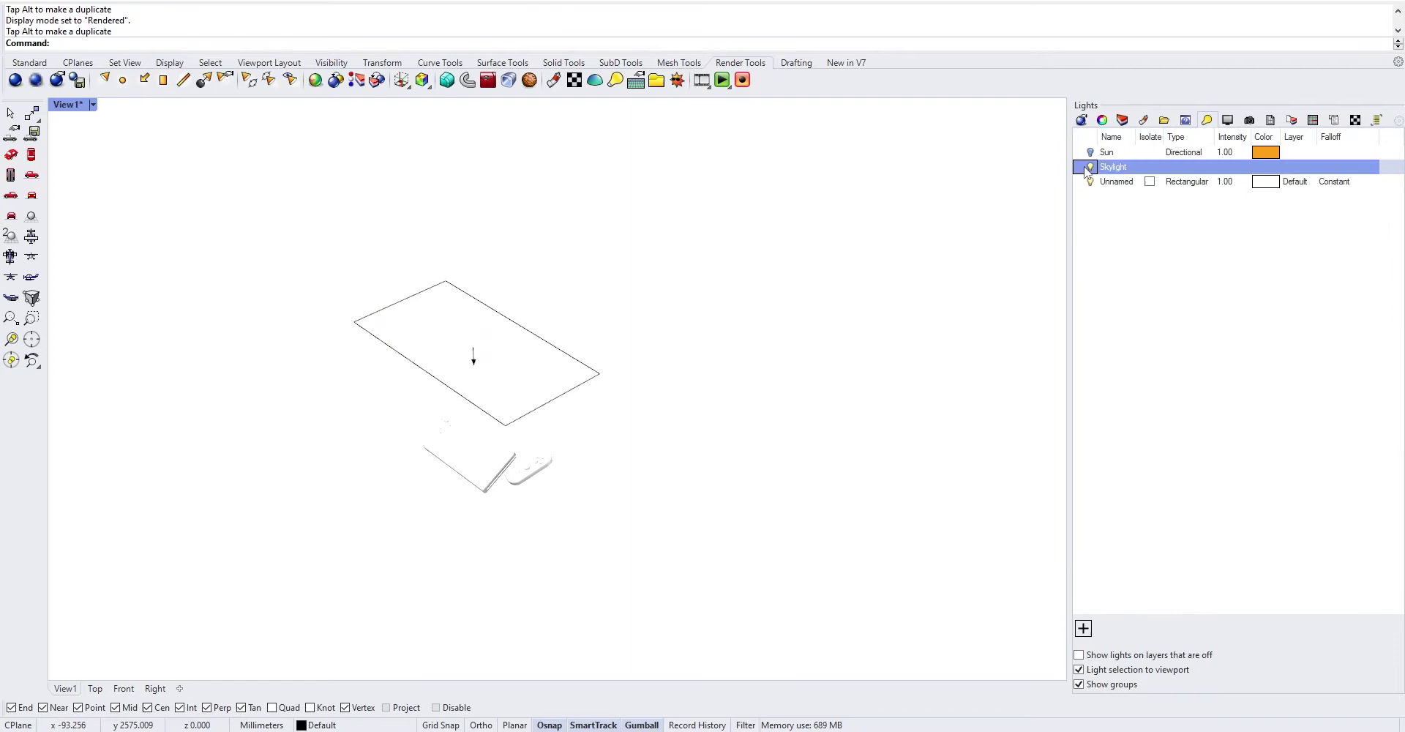
pyautogui.doubleClick(1090, 167)
pyautogui.click(1207, 120)
# - Set the rectangular light's falloff to Inverse Squared in its light properties
pyautogui.click(1118, 183)
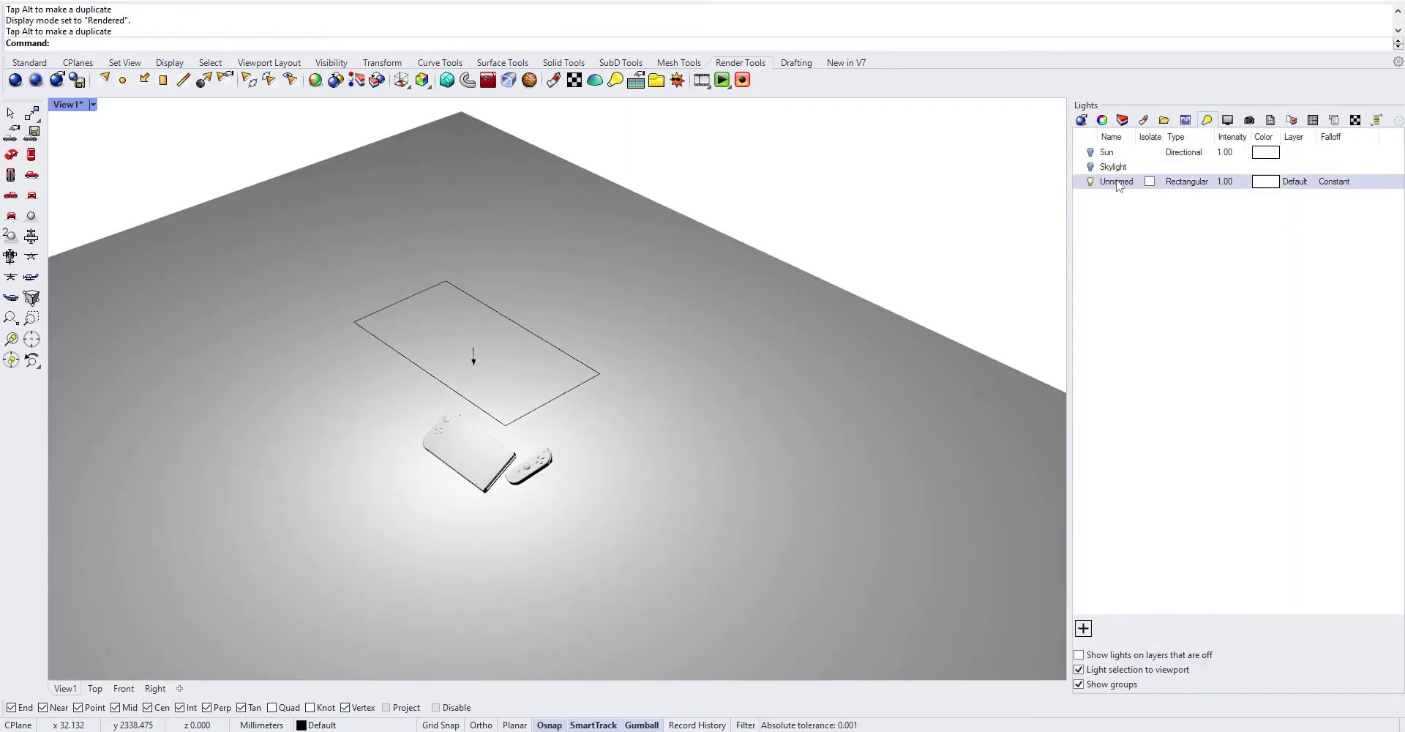
pyautogui.doubleClick(1193, 186)
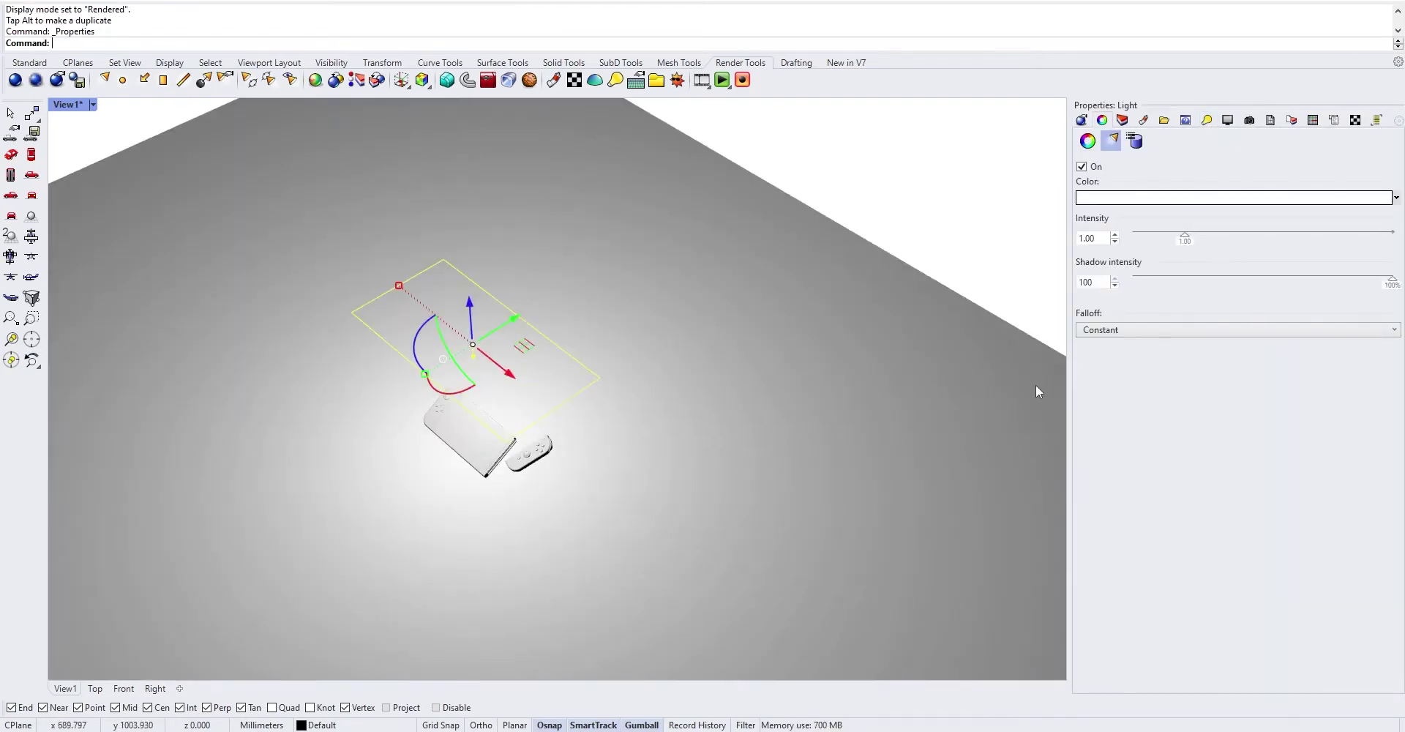
pyautogui.click(1154, 330)
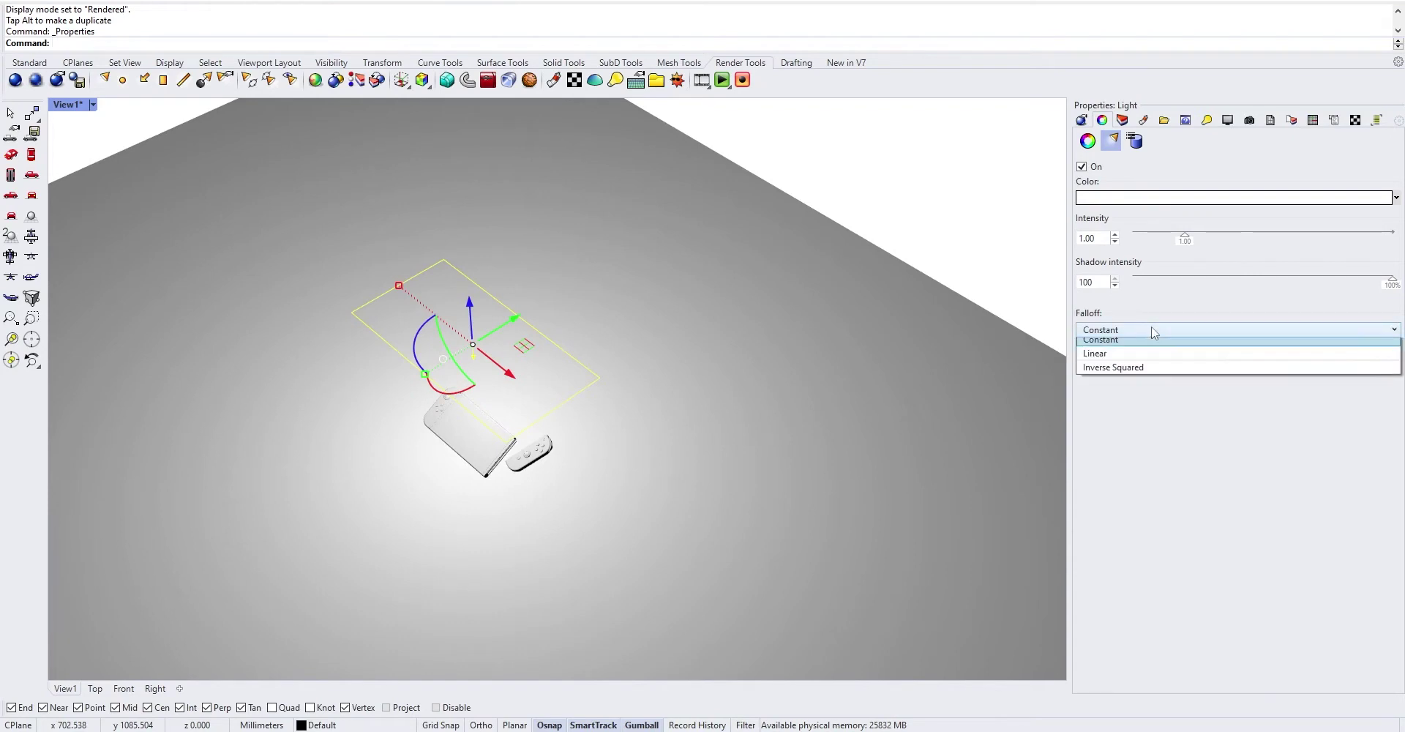
pyautogui.click(1157, 371)
# - Raise the rectangular light further above the console and set its intensity to 100
pyautogui.moveTo(714, 546); pyautogui.dragTo(490, 412, button='right')
pyautogui.scroll(4, 477, 441)
pyautogui.moveTo(497, 287); pyautogui.dragTo(496, 255)
pyautogui.moveTo(496, 254); pyautogui.dragTo(496, 253)
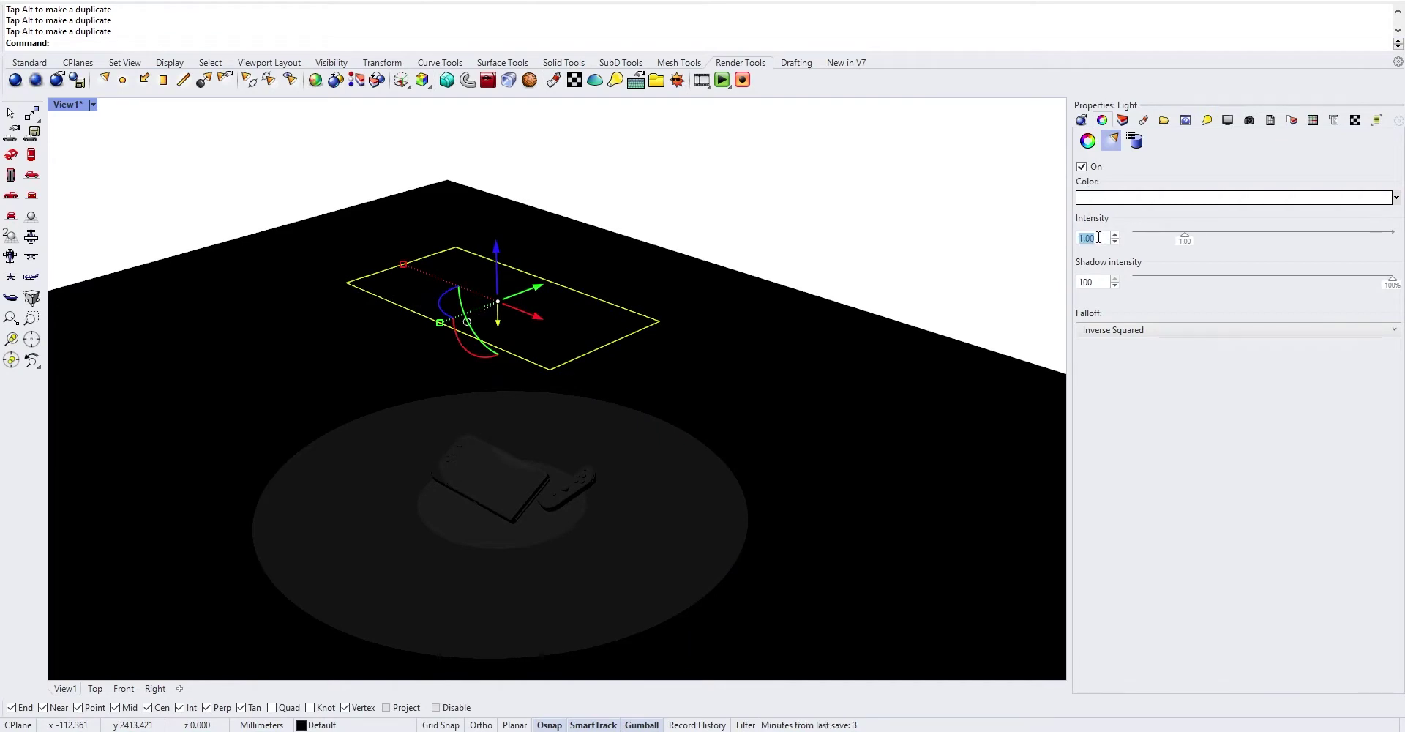
pyautogui.write('100')
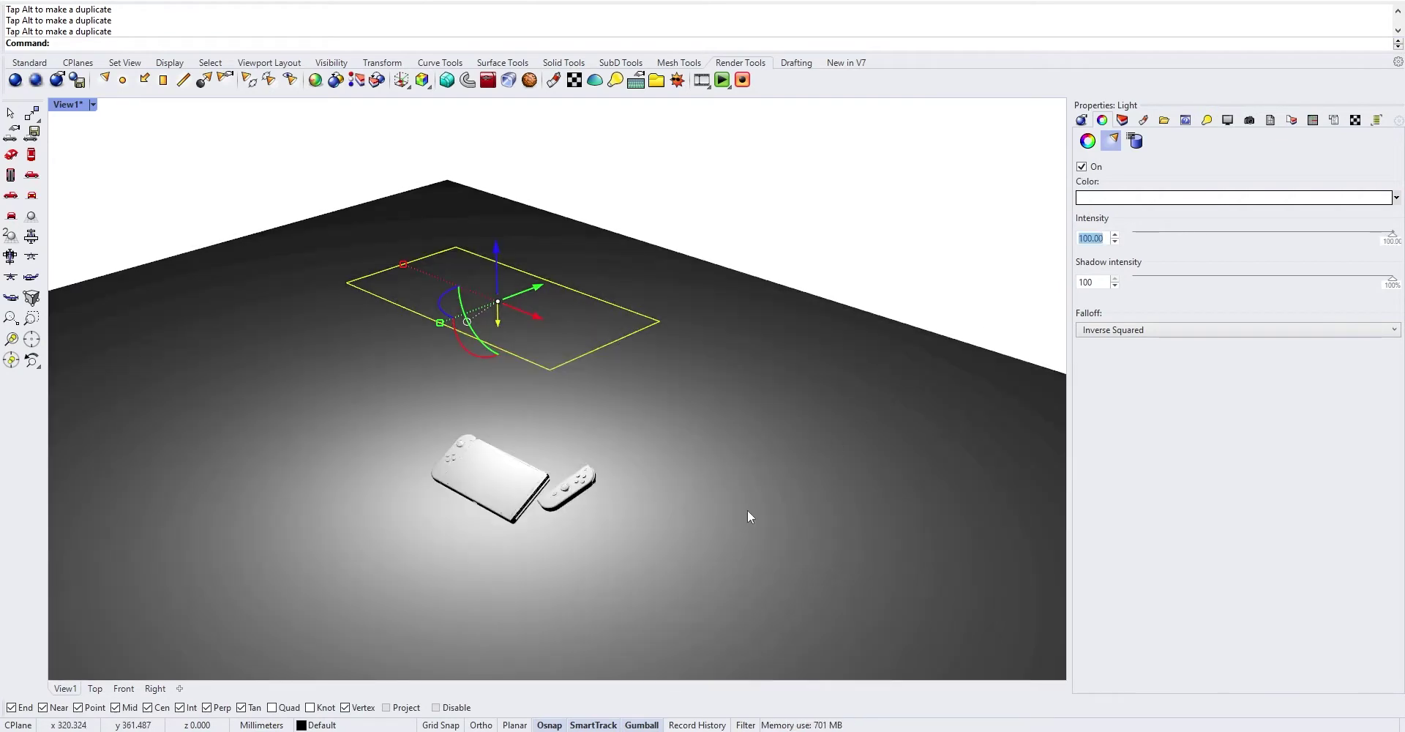
pyautogui.click(748, 511)
# - Switch View1 to Raytraced display mode and check the lighting and shadows around the console
pyautogui.keyDown('shift'); pyautogui.moveTo(600, 531); pyautogui.dragTo(551, 394, button='right'); pyautogui.keyUp('shift')
pyautogui.scroll(9, 539, 404)
pyautogui.scroll(-6, 539, 404)
pyautogui.scroll(-4, 587, 402)
pyautogui.scroll(6, 558, 391)
pyautogui.keyDown('shift'); pyautogui.moveTo(548, 455); pyautogui.dragTo(562, 419, button='right'); pyautogui.keyUp('shift')
pyautogui.scroll(-2, 564, 440)
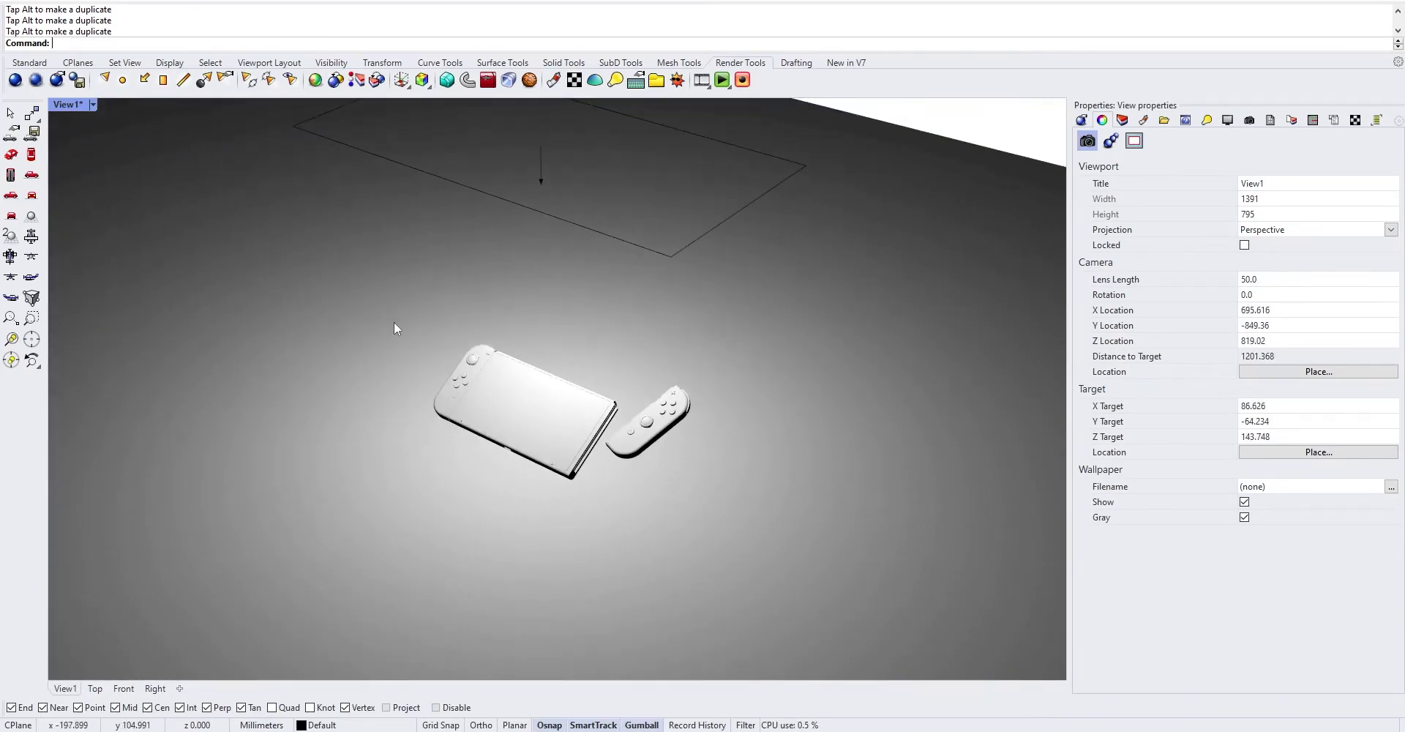
pyautogui.click(70, 105)
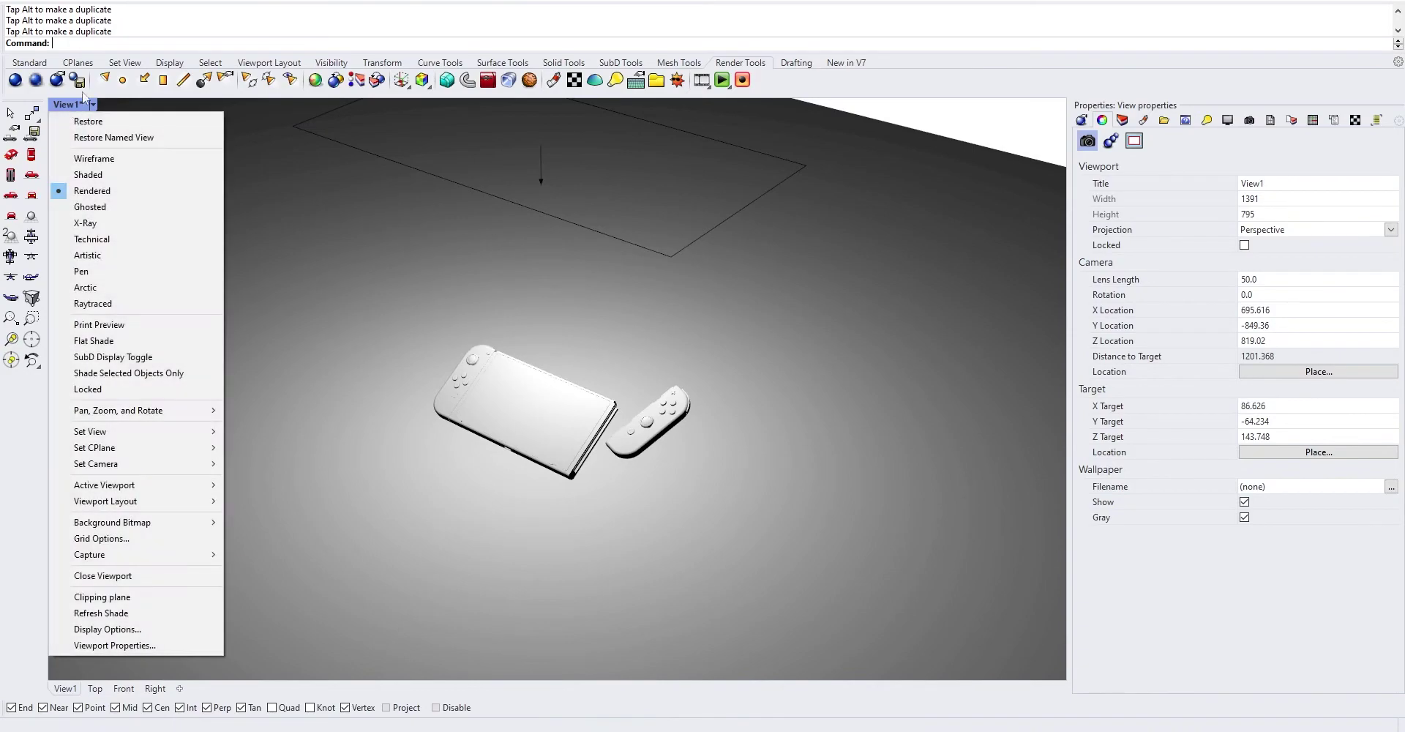
pyautogui.click(152, 310)
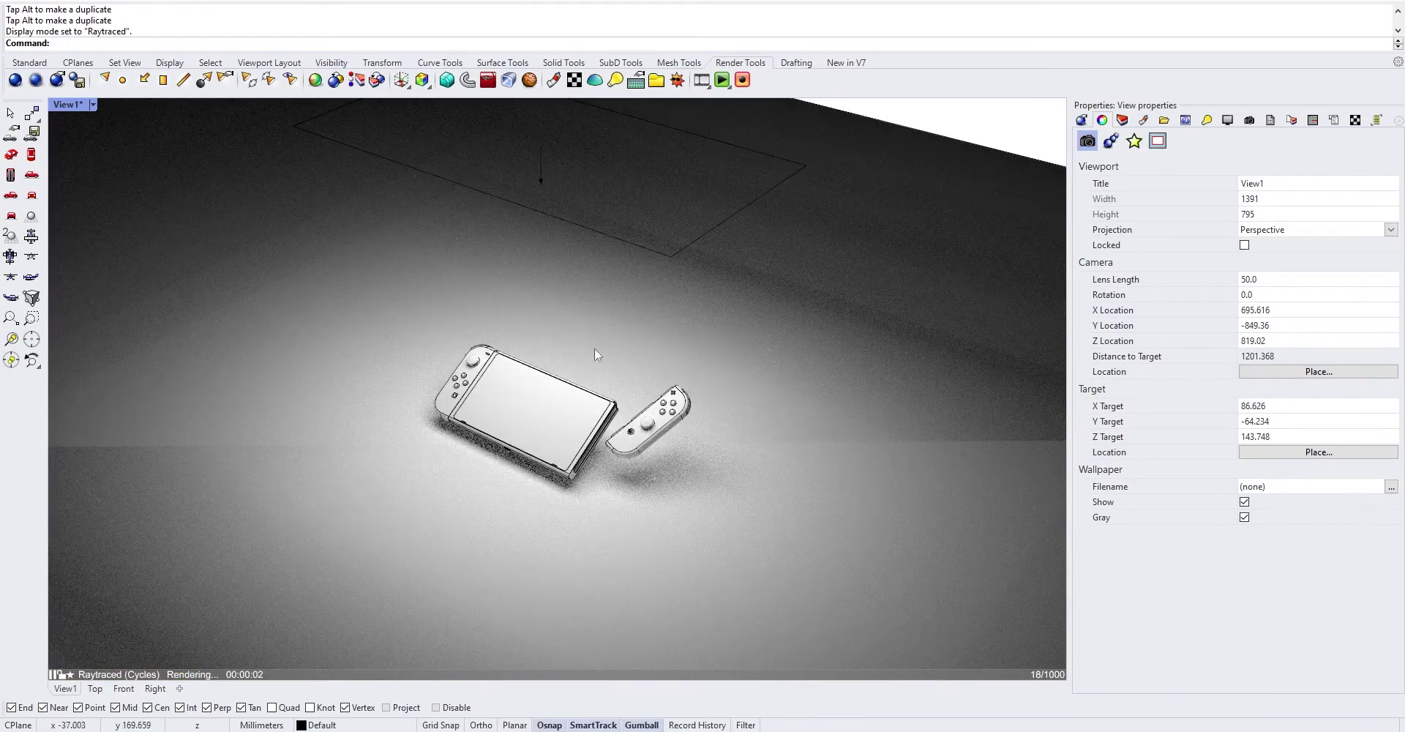
pyautogui.scroll(4, 553, 410)
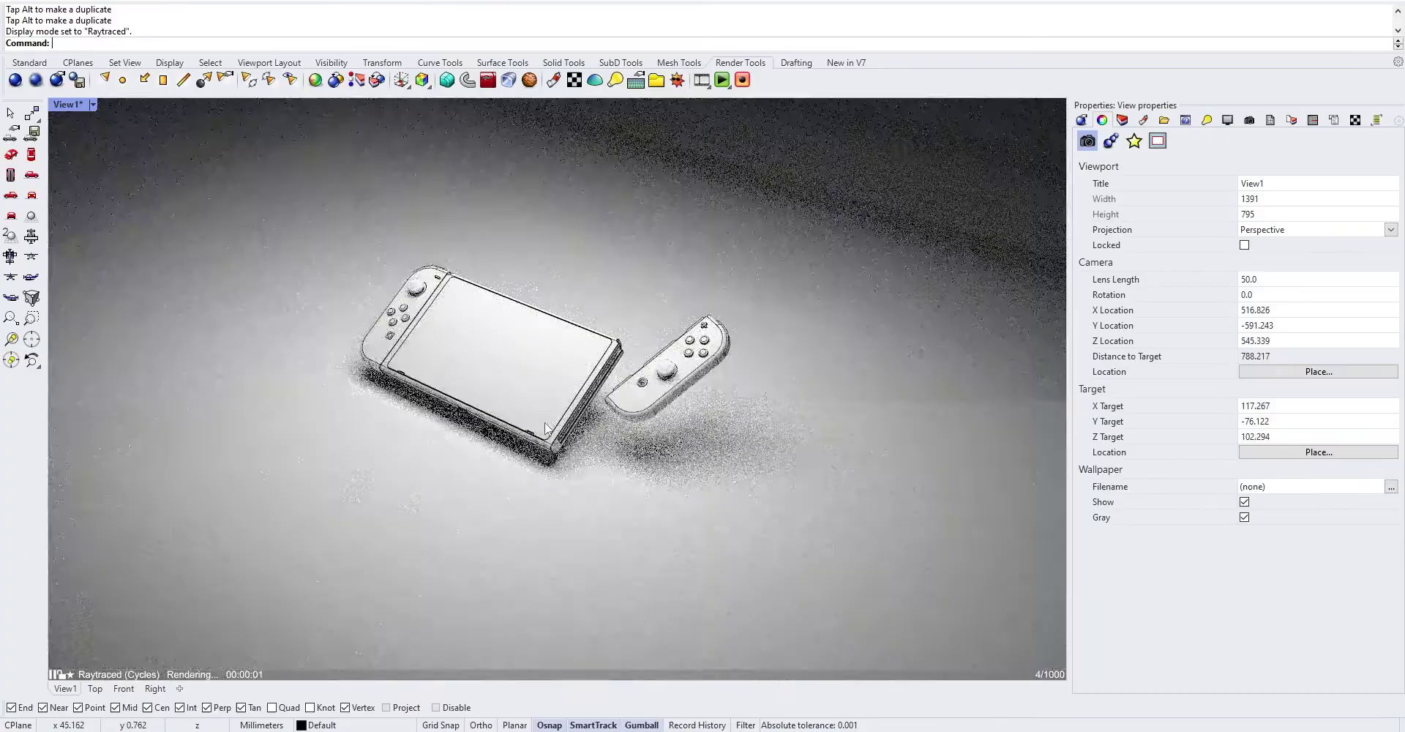
pyautogui.scroll(-6, 549, 390)
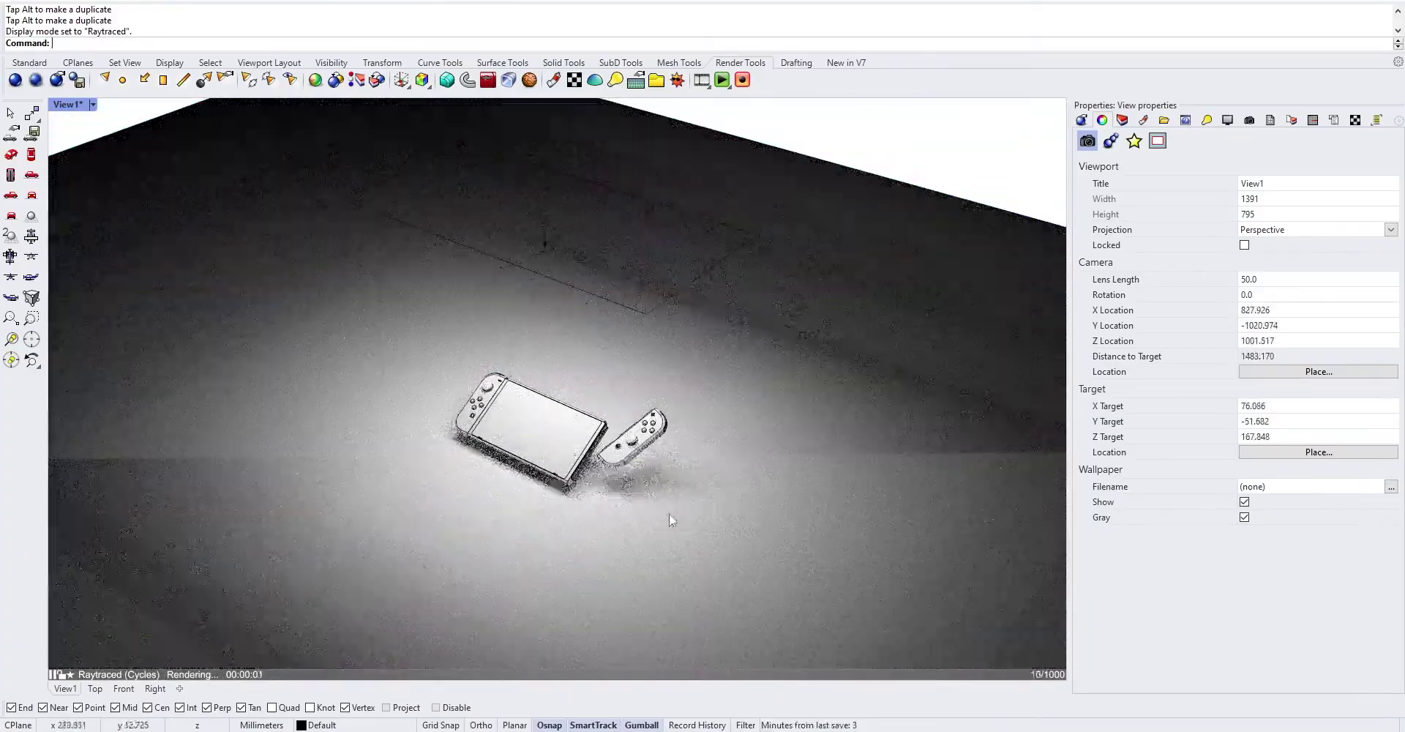
# - Select the console and detached controller together and raise them slightly above the ground surface
pyautogui.scroll(4, 658, 517)
pyautogui.moveTo(661, 516); pyautogui.dragTo(349, 319)
pyautogui.moveTo(511, 333); pyautogui.dragTo(511, 316)
pyautogui.scroll(-4, 495, 479)
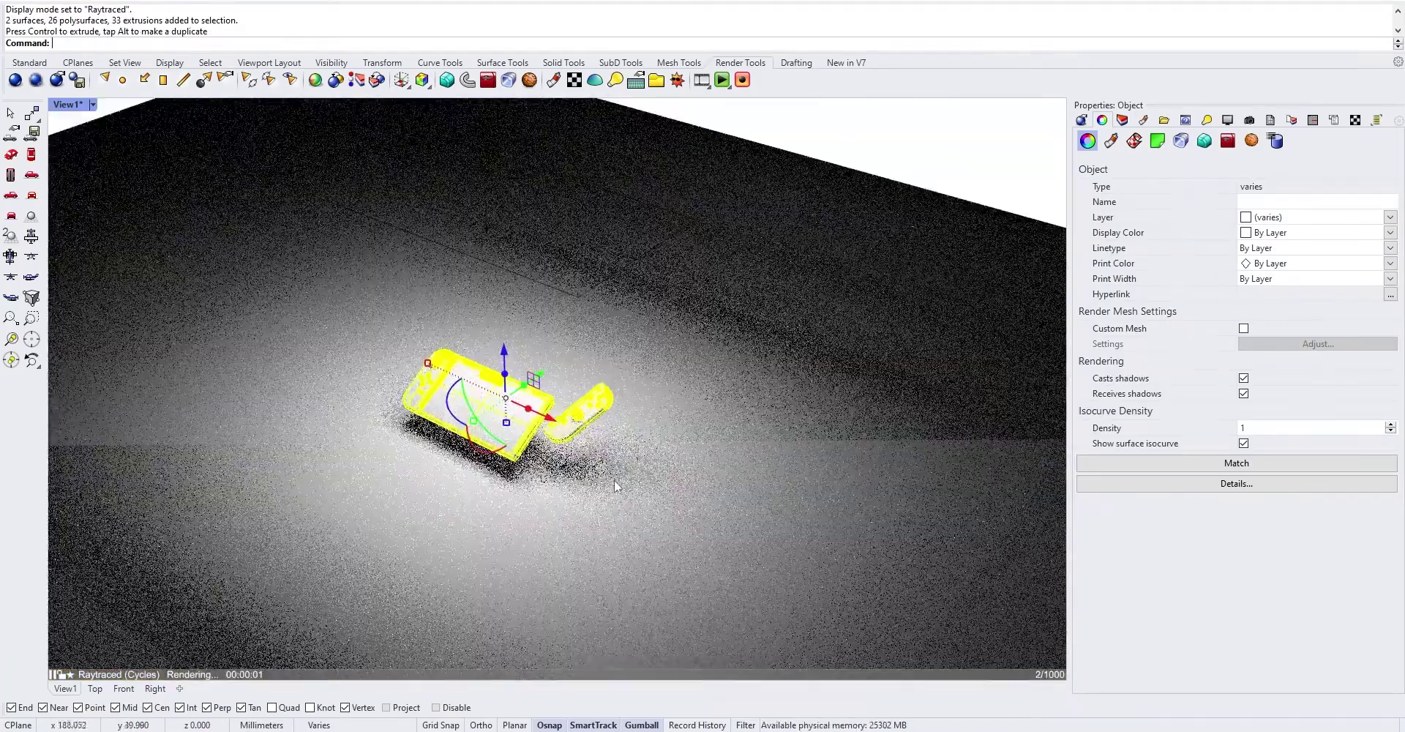
pyautogui.click(613, 480)
pyautogui.keyDown('shift'); pyautogui.moveTo(549, 287); pyautogui.dragTo(598, 324, button='right'); pyautogui.keyUp('shift')
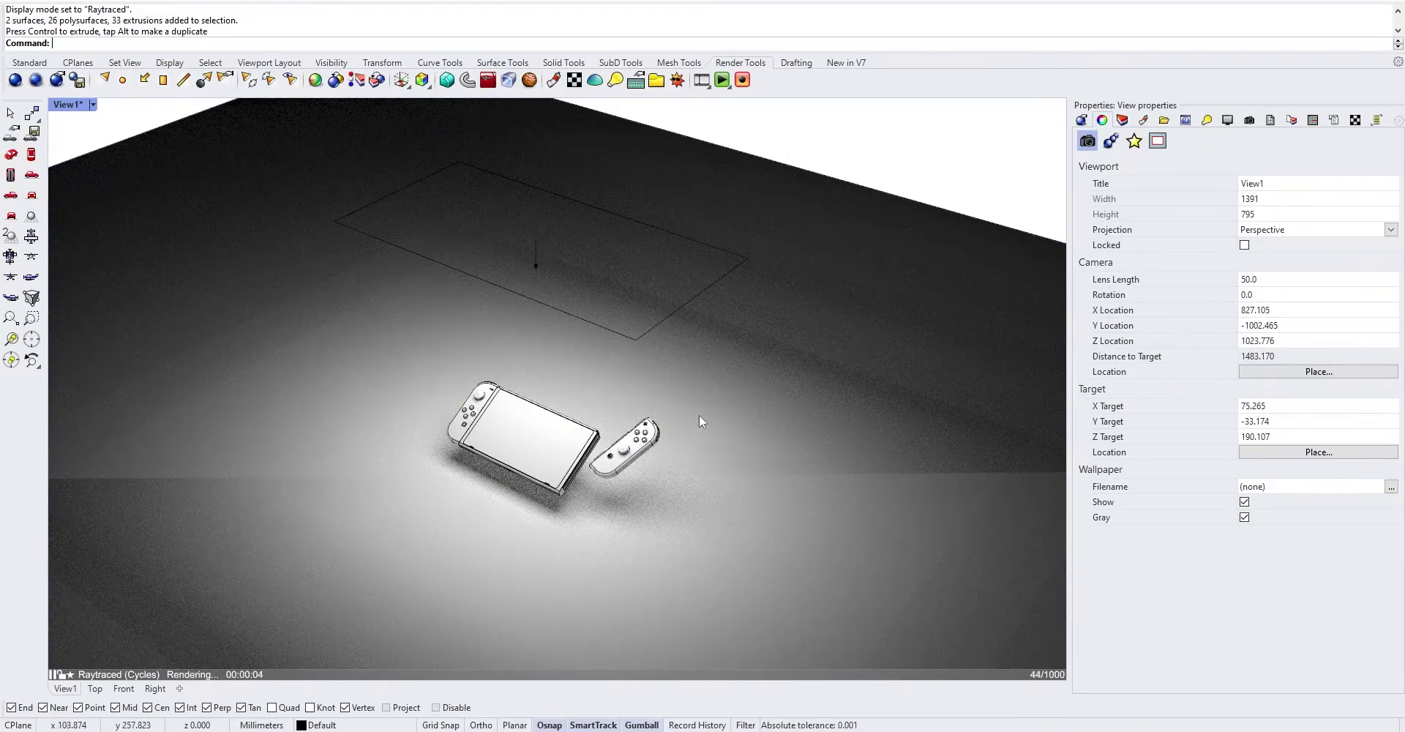
# - Restore the saved named view View1 in the raytraced viewport
pyautogui.click(1233, 123)
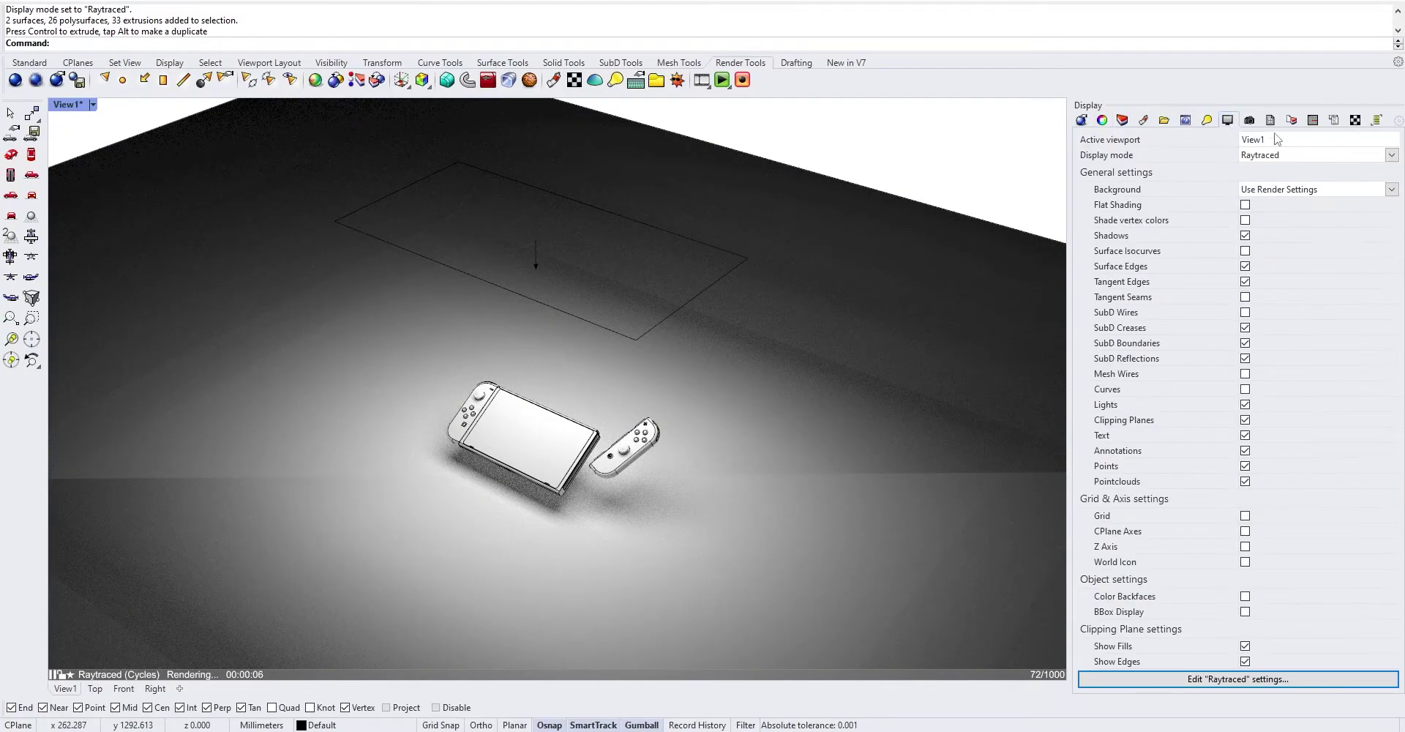
pyautogui.click(1250, 120)
pyautogui.doubleClick(1100, 217)
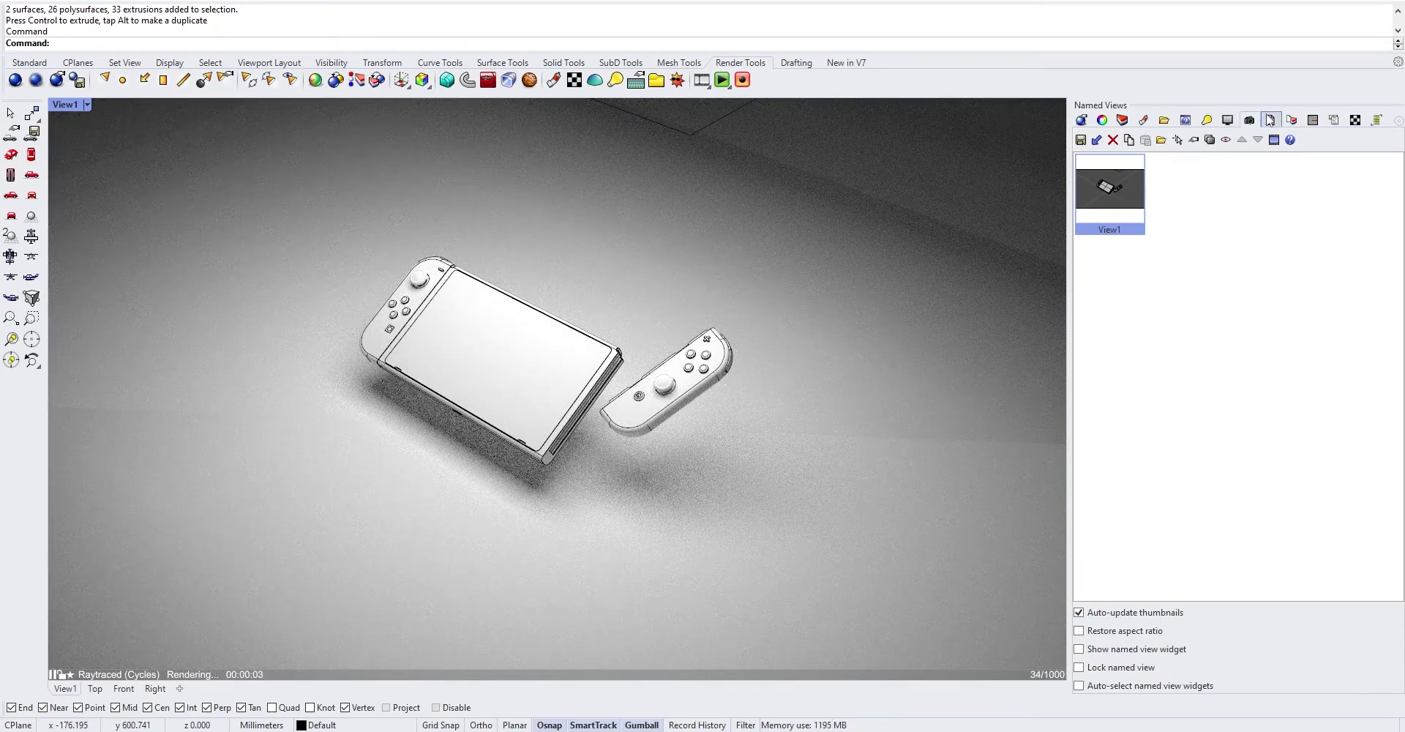
# - Create a Physically Based material with a very dark gray base color and apply it to the console's central body
pyautogui.click(1142, 121)
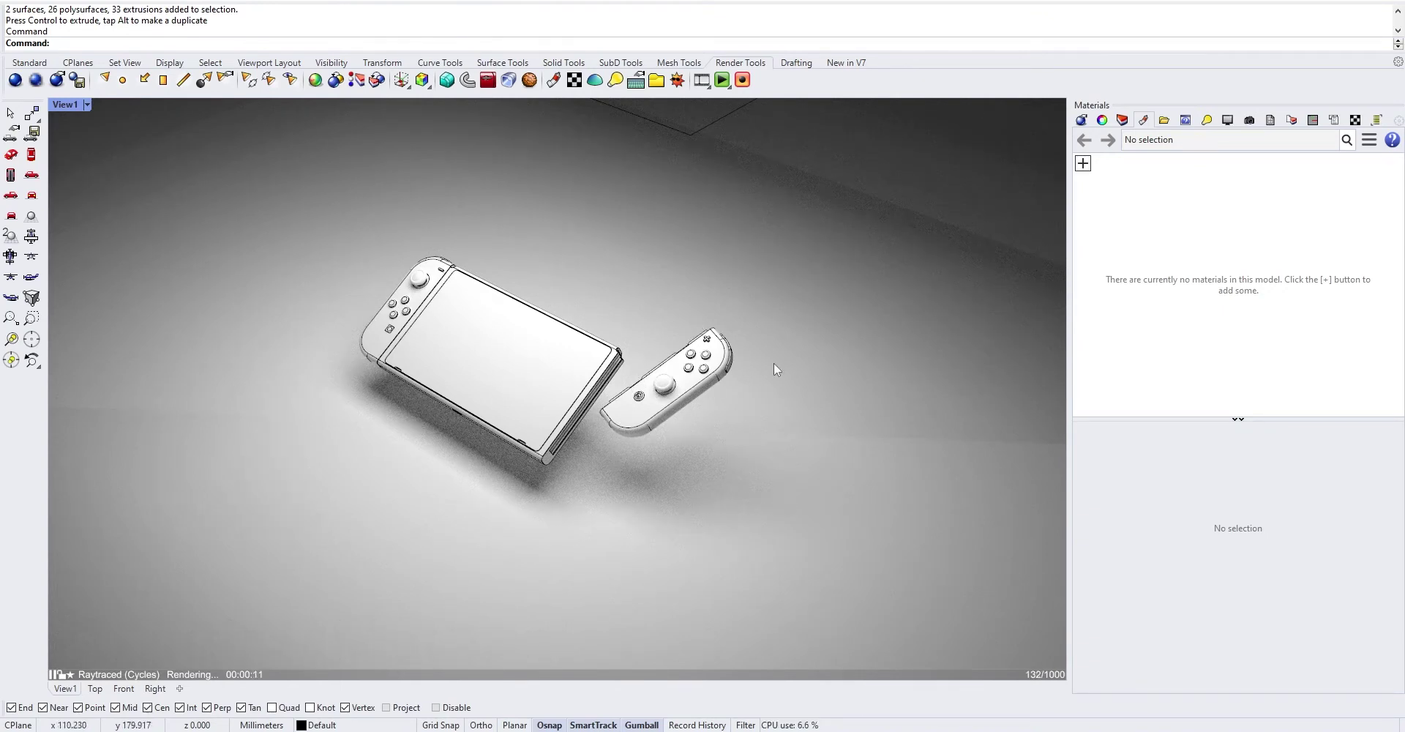
pyautogui.click(1083, 164)
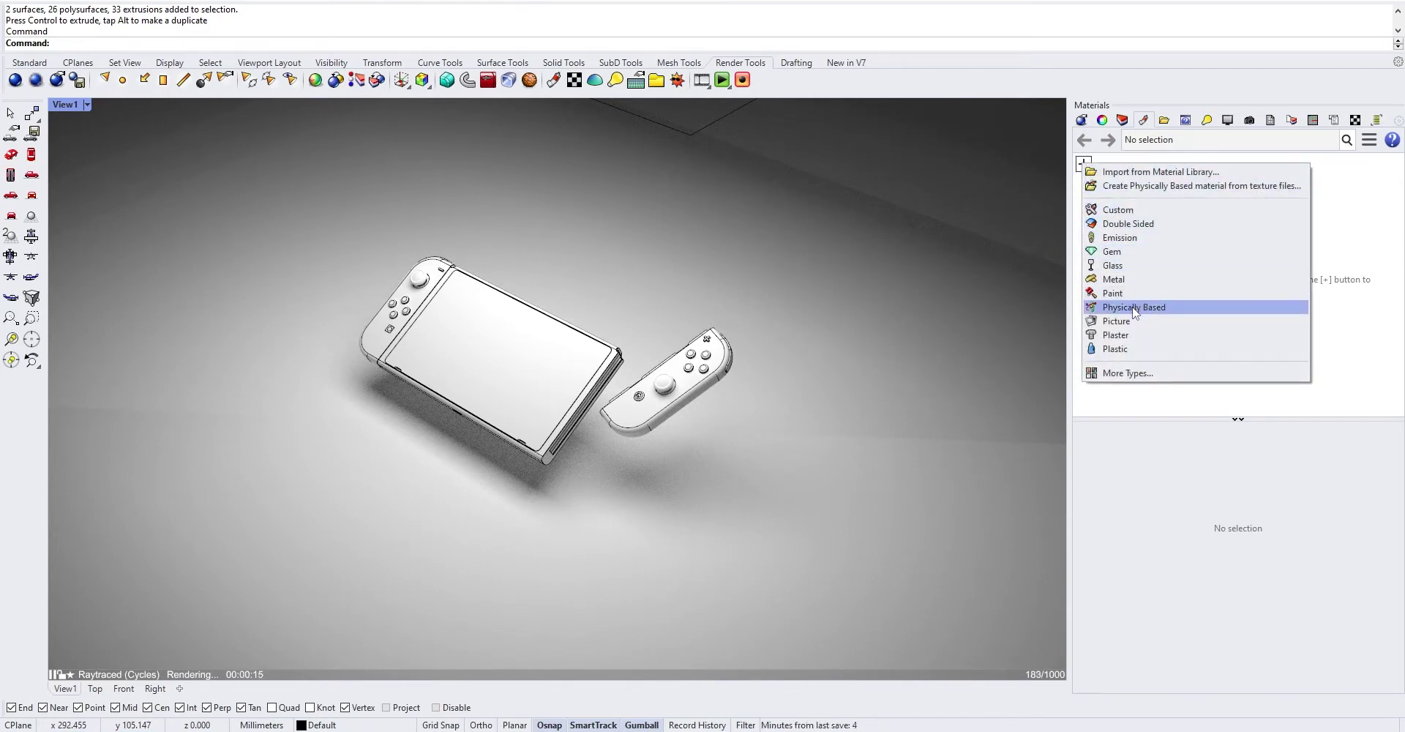
pyautogui.click(1135, 311)
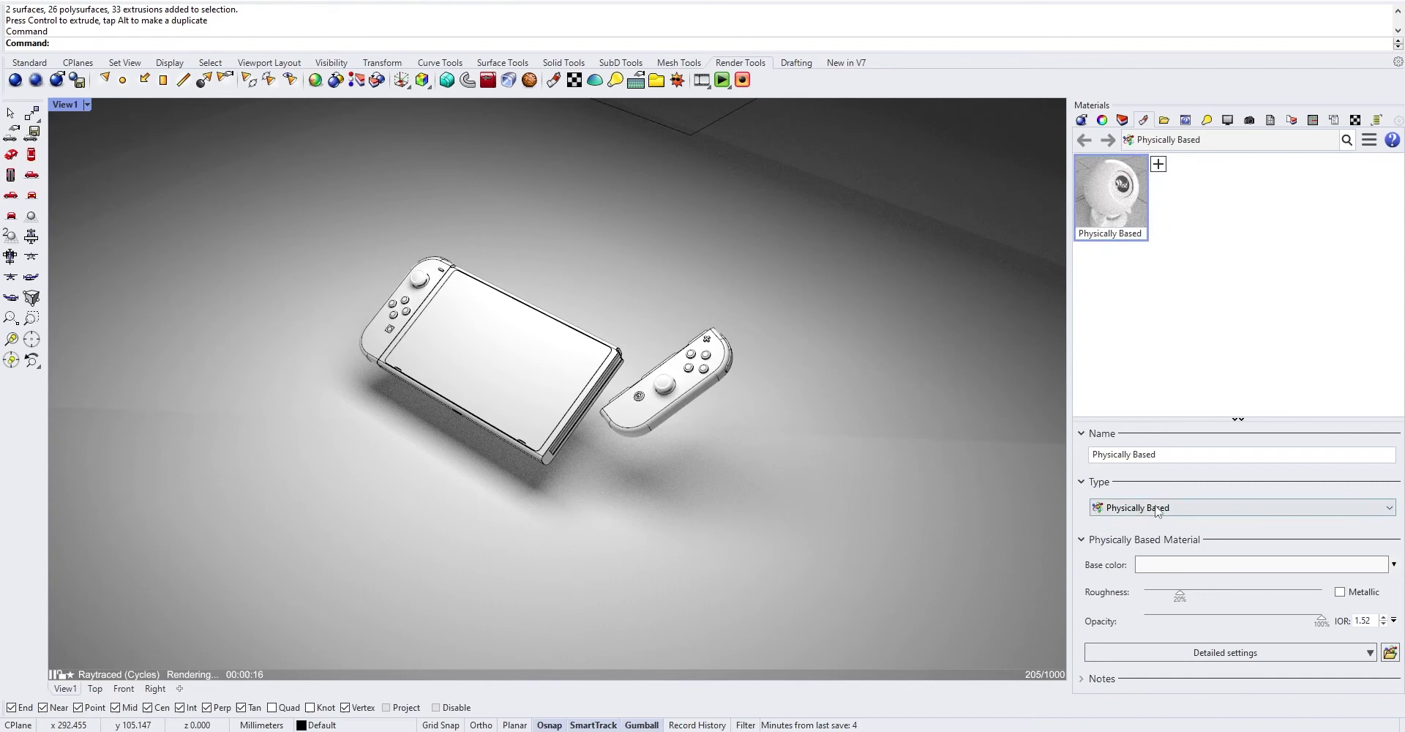
pyautogui.click(1183, 562)
pyautogui.moveTo(1242, 376)
pyautogui.mouseDown()
pyautogui.moveTo(1302, 376)
pyautogui.moveTo(1306, 361)
pyautogui.mouseUp()
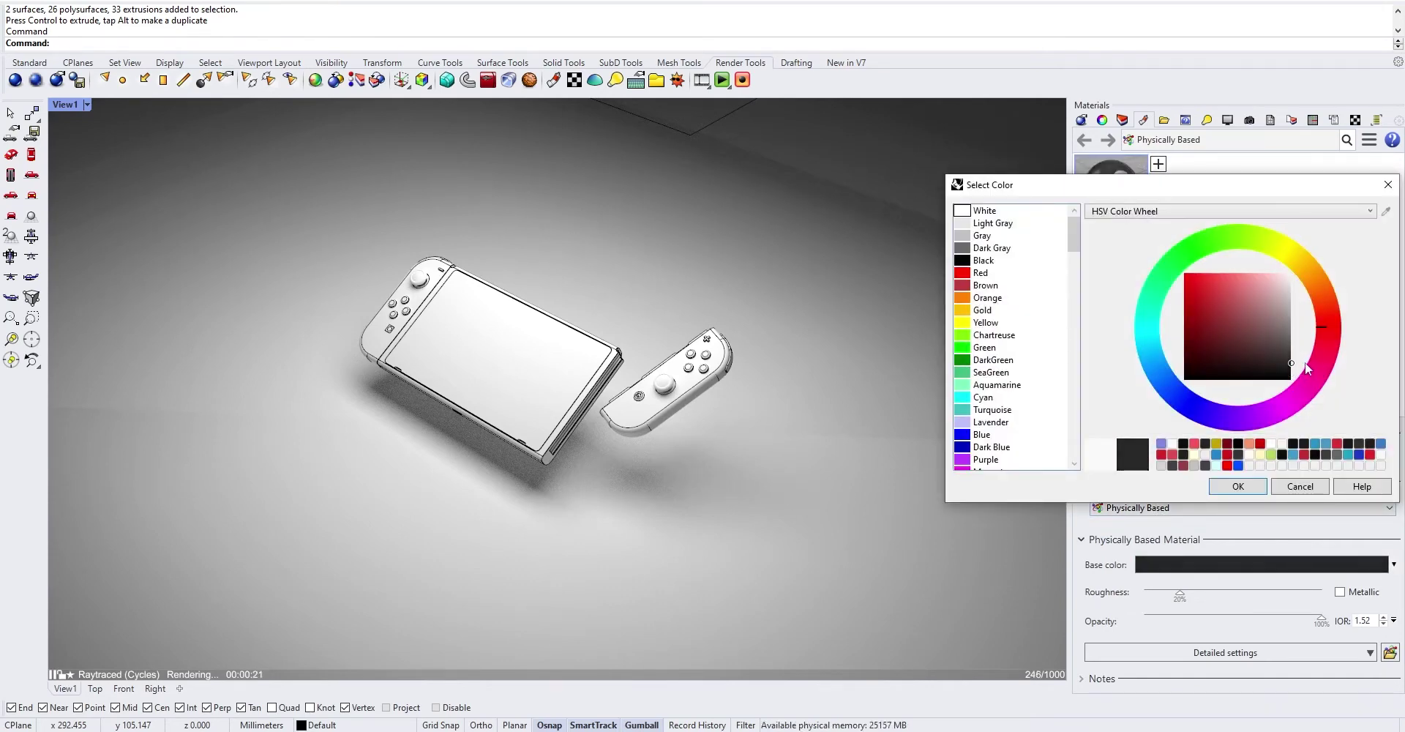
pyautogui.click(1236, 487)
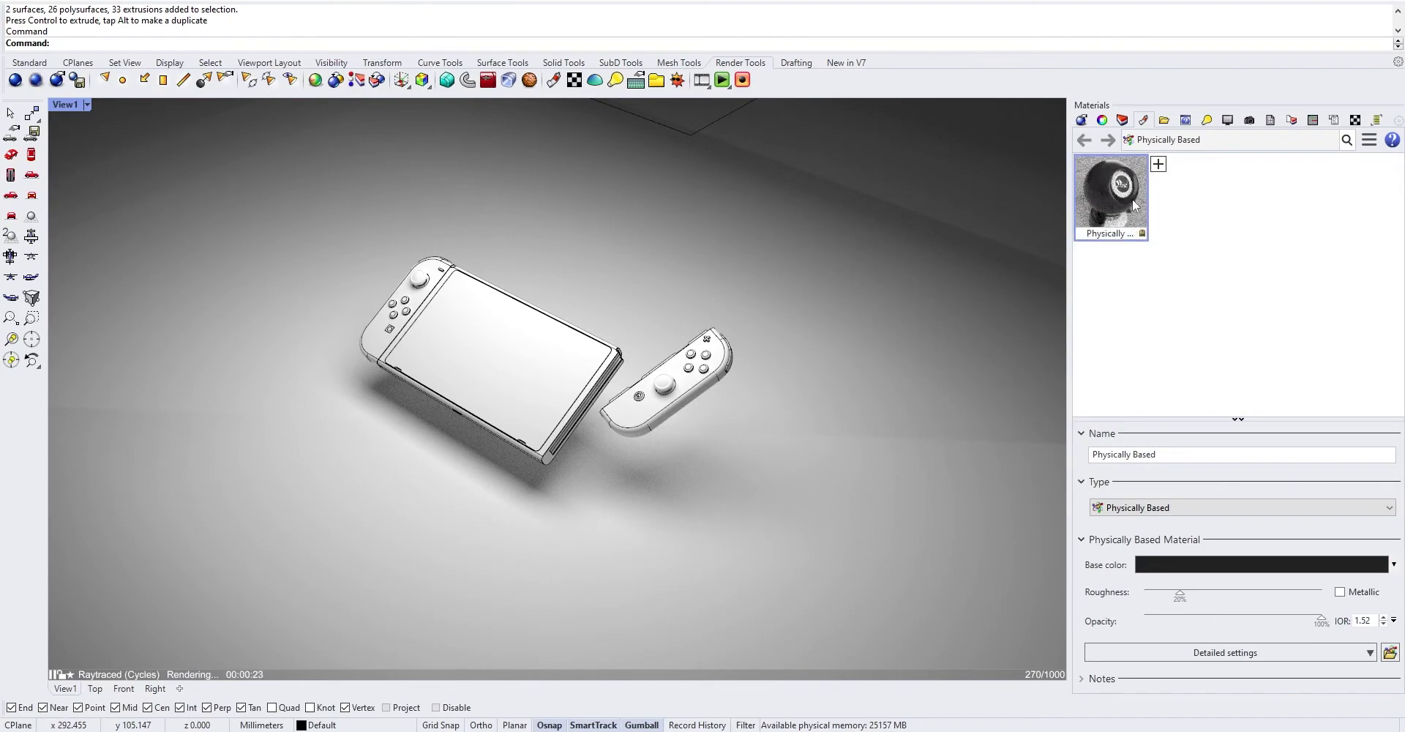
pyautogui.moveTo(1065, 295); pyautogui.dragTo(550, 463)
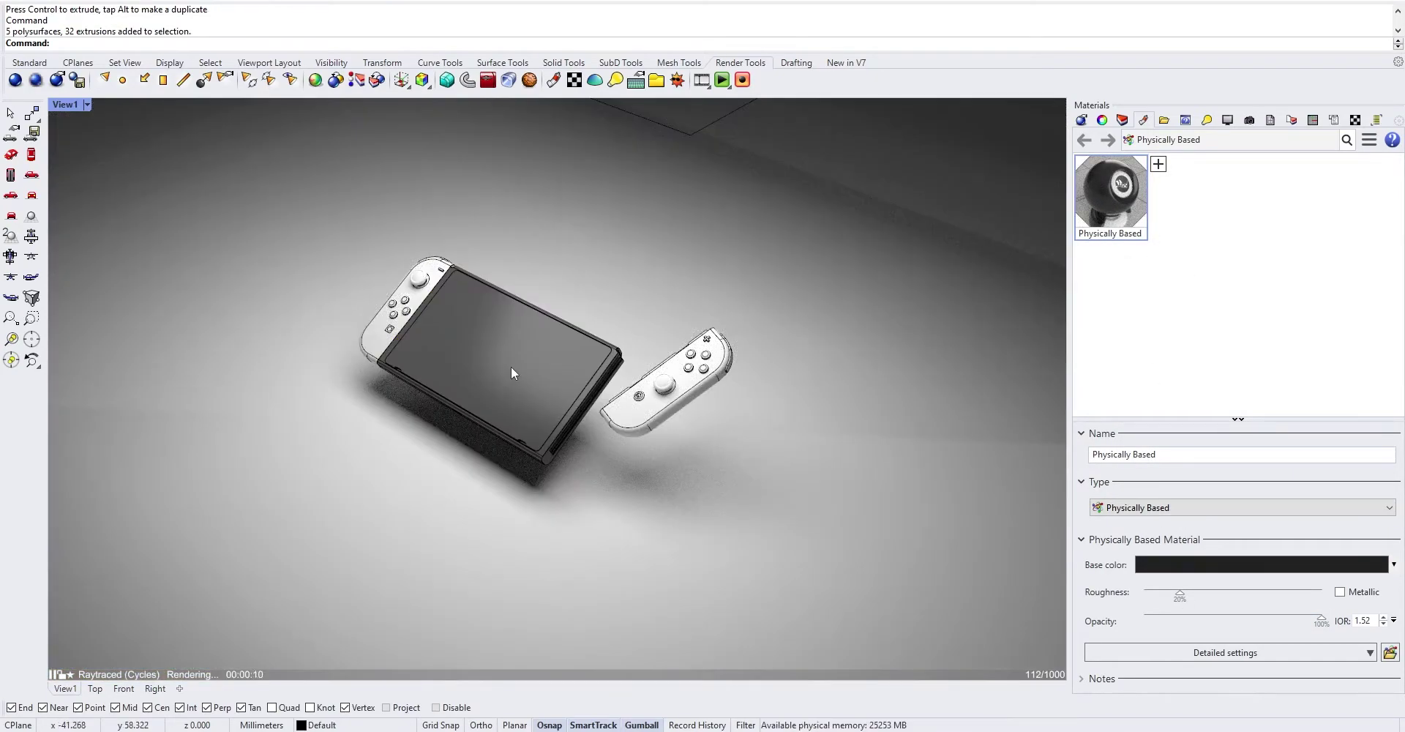
# - Select the console's screen polysurface and add a second Physically Based material
pyautogui.click(511, 366)
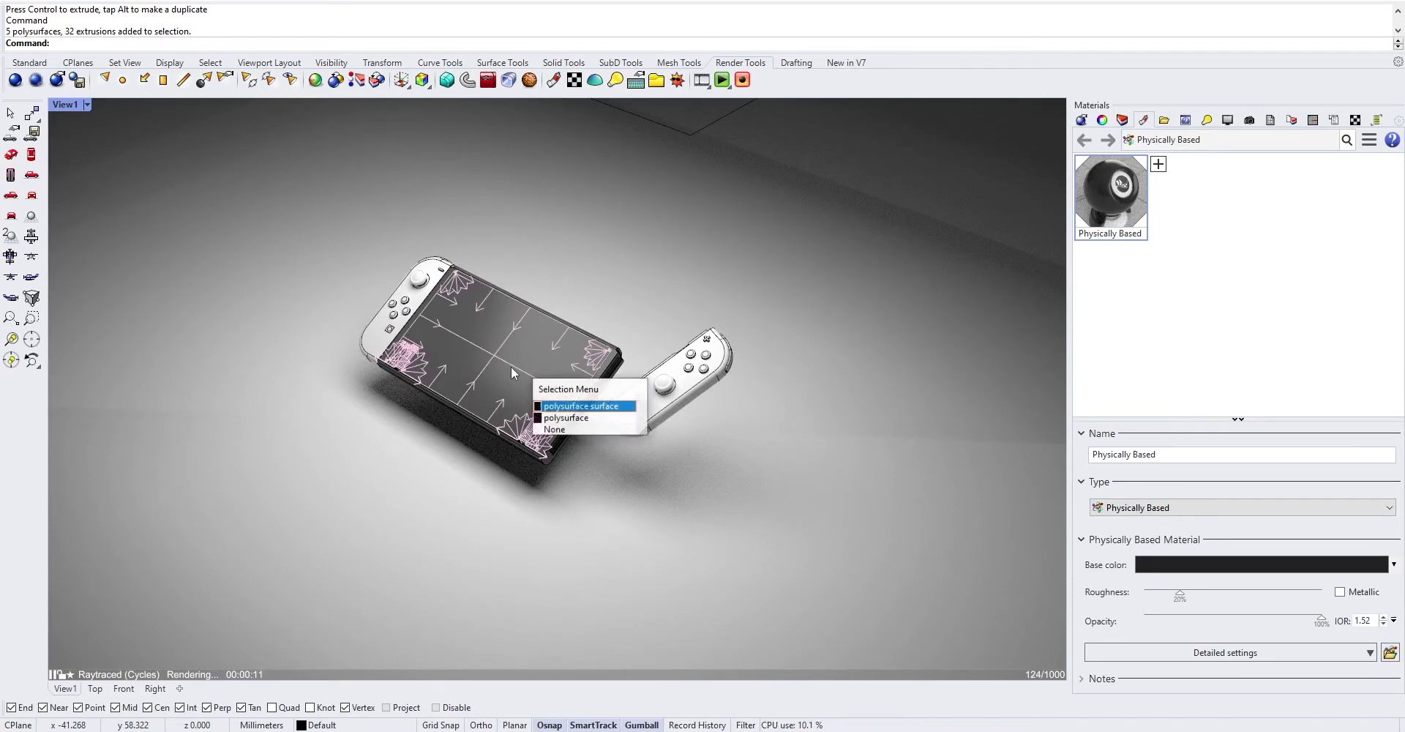
pyautogui.click(566, 417)
pyautogui.click(1159, 168)
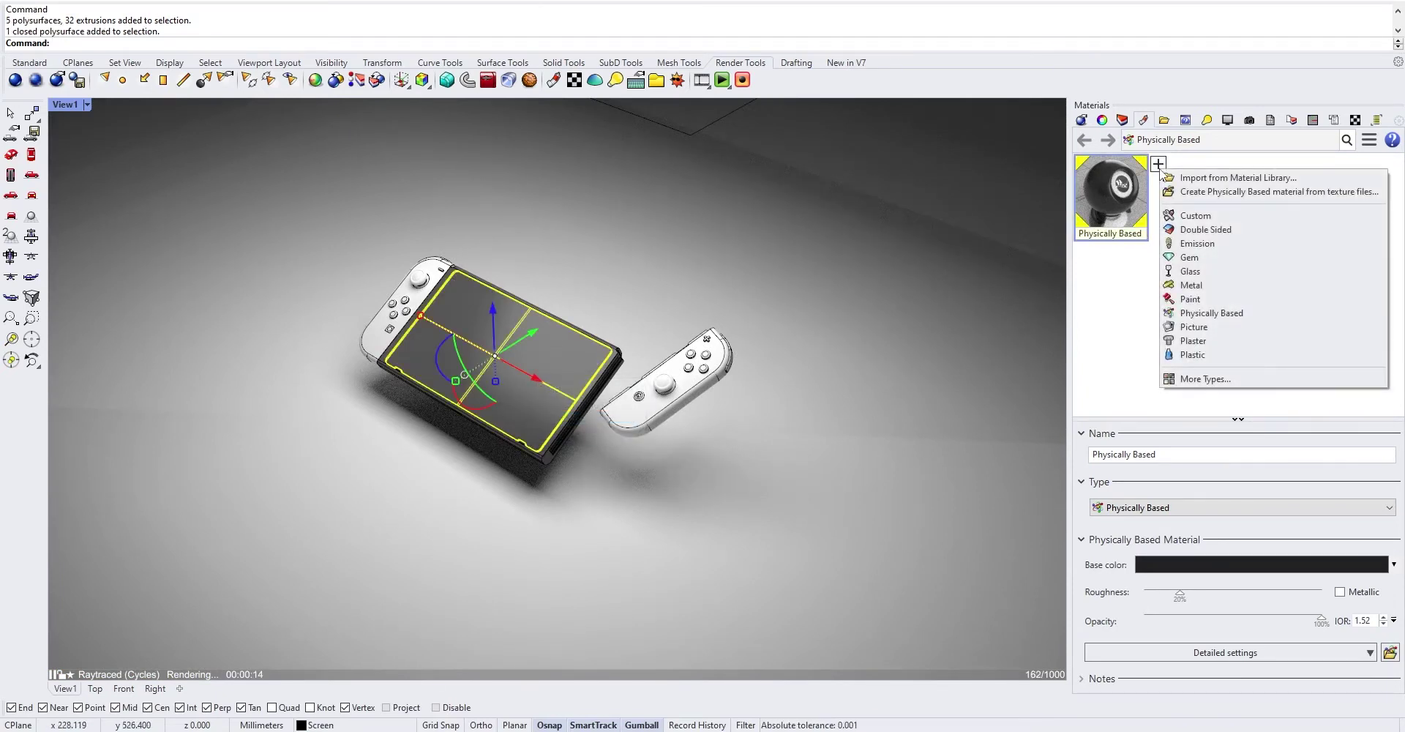
pyautogui.click(1209, 314)
pyautogui.press('Return')
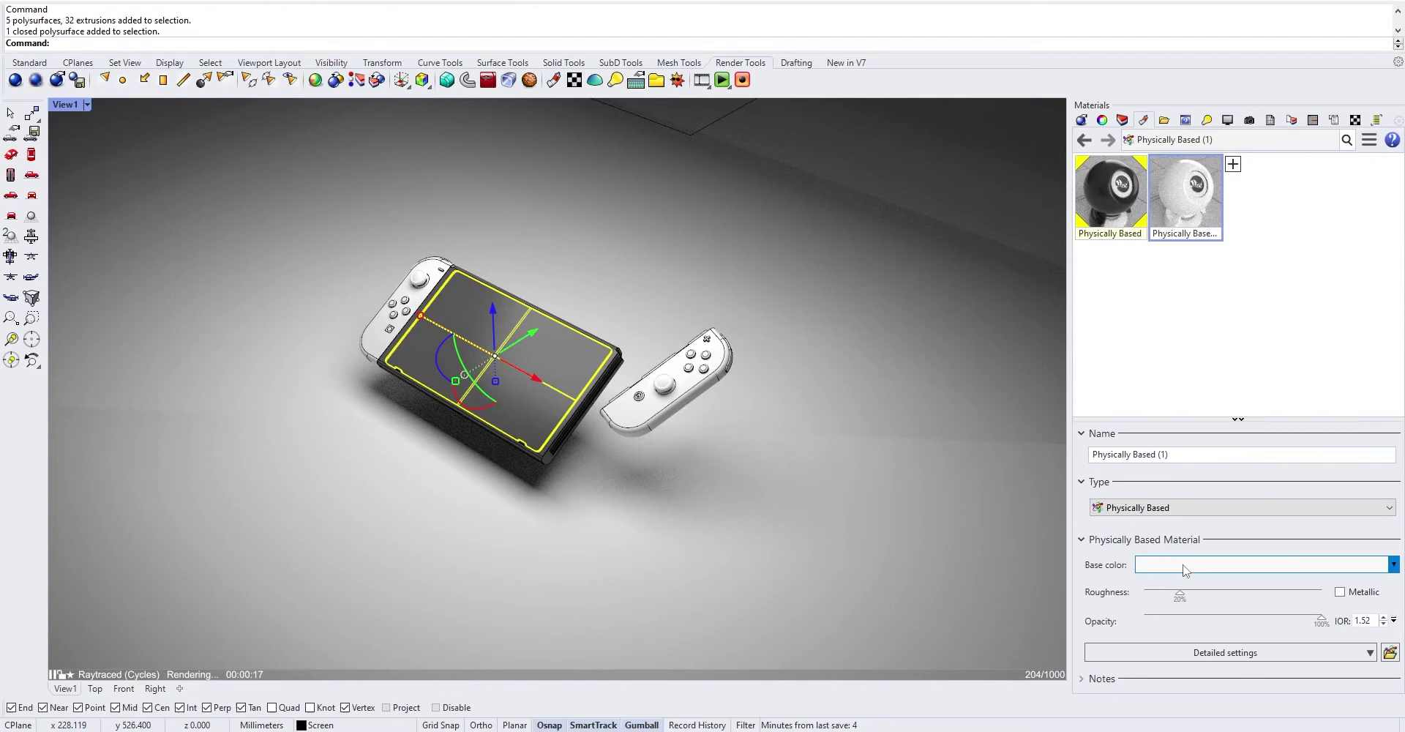
# - Give the second material a near-black base color and reduce its opacity to about 21%
pyautogui.click(1255, 564)
pyautogui.moveTo(1273, 340); pyautogui.dragTo(1306, 369)
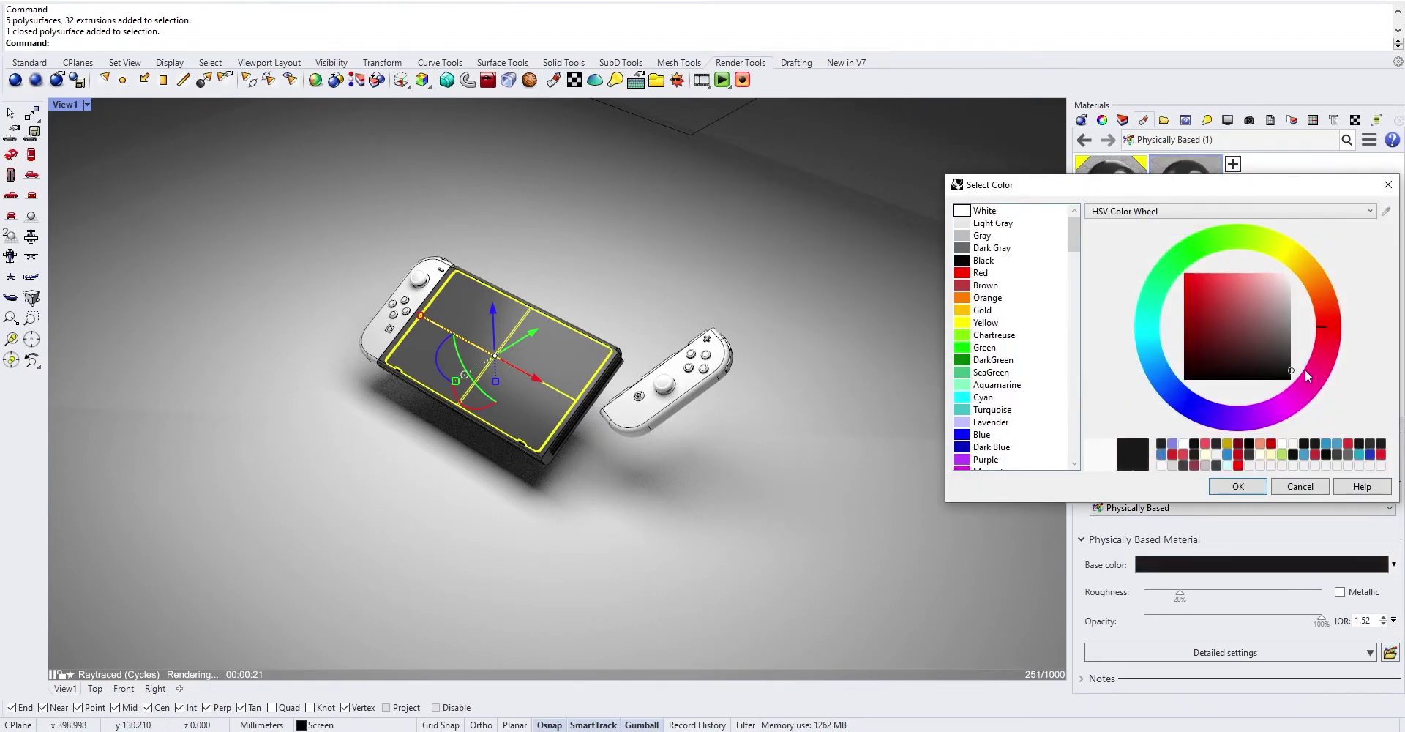
pyautogui.click(1259, 488)
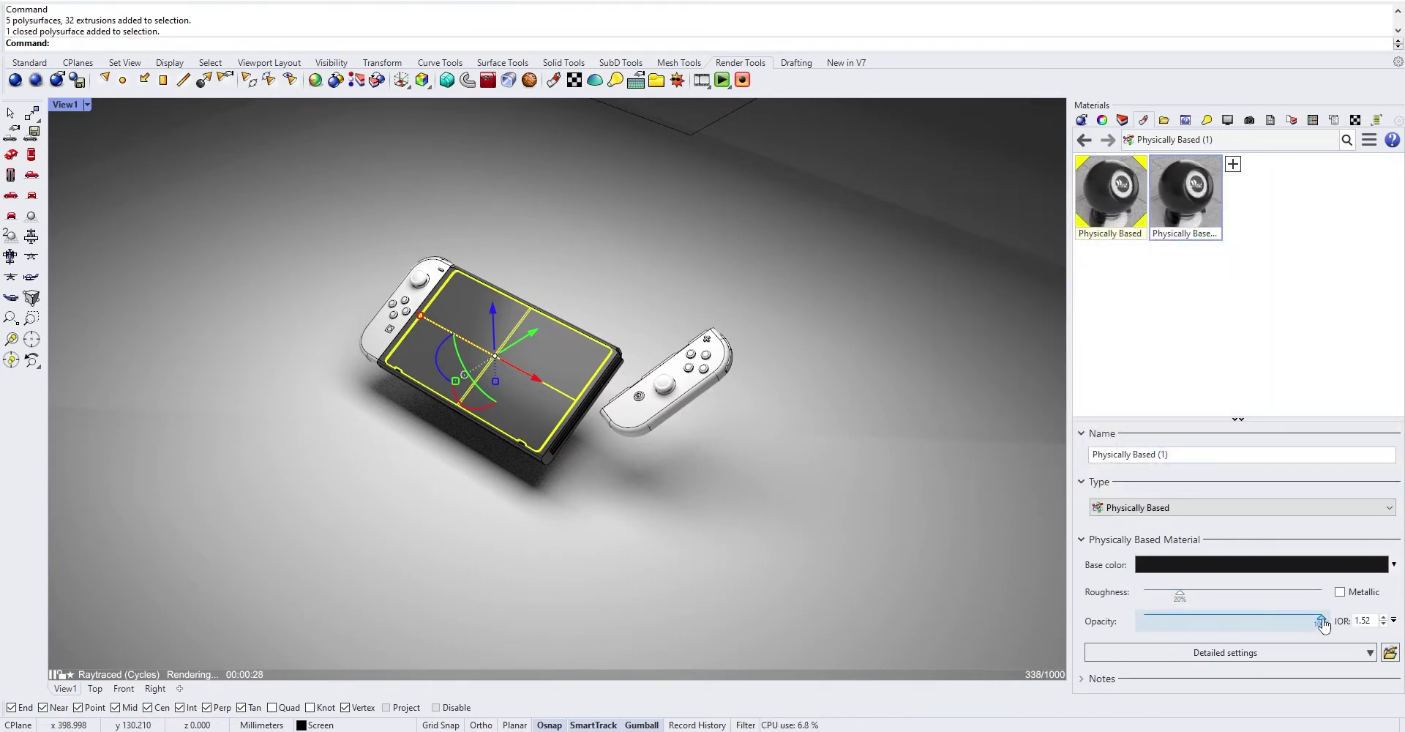
pyautogui.moveTo(1322, 621); pyautogui.dragTo(1181, 622)
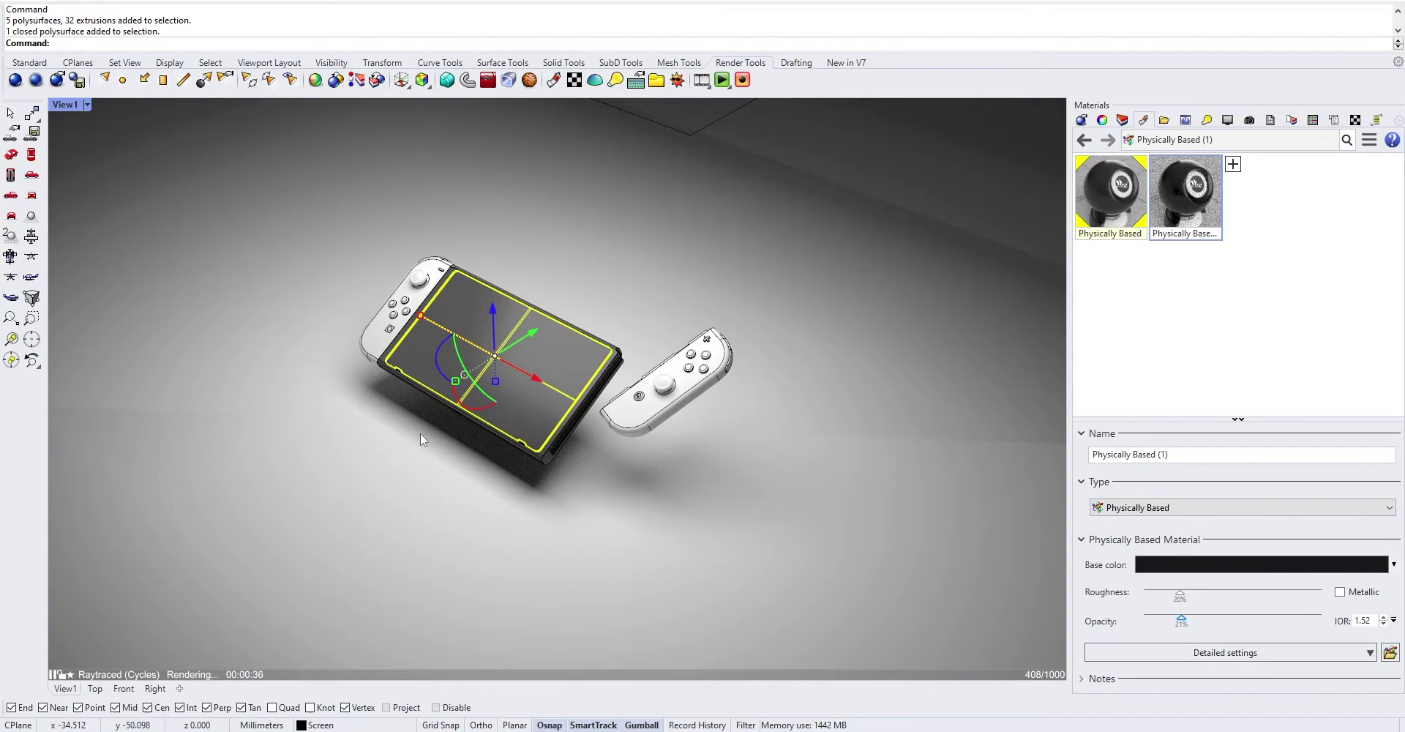
# - Reduce the near-black glass material's roughness to 0% and assign it to the console's screen
pyautogui.moveTo(1180, 595); pyautogui.dragTo(1159, 601)
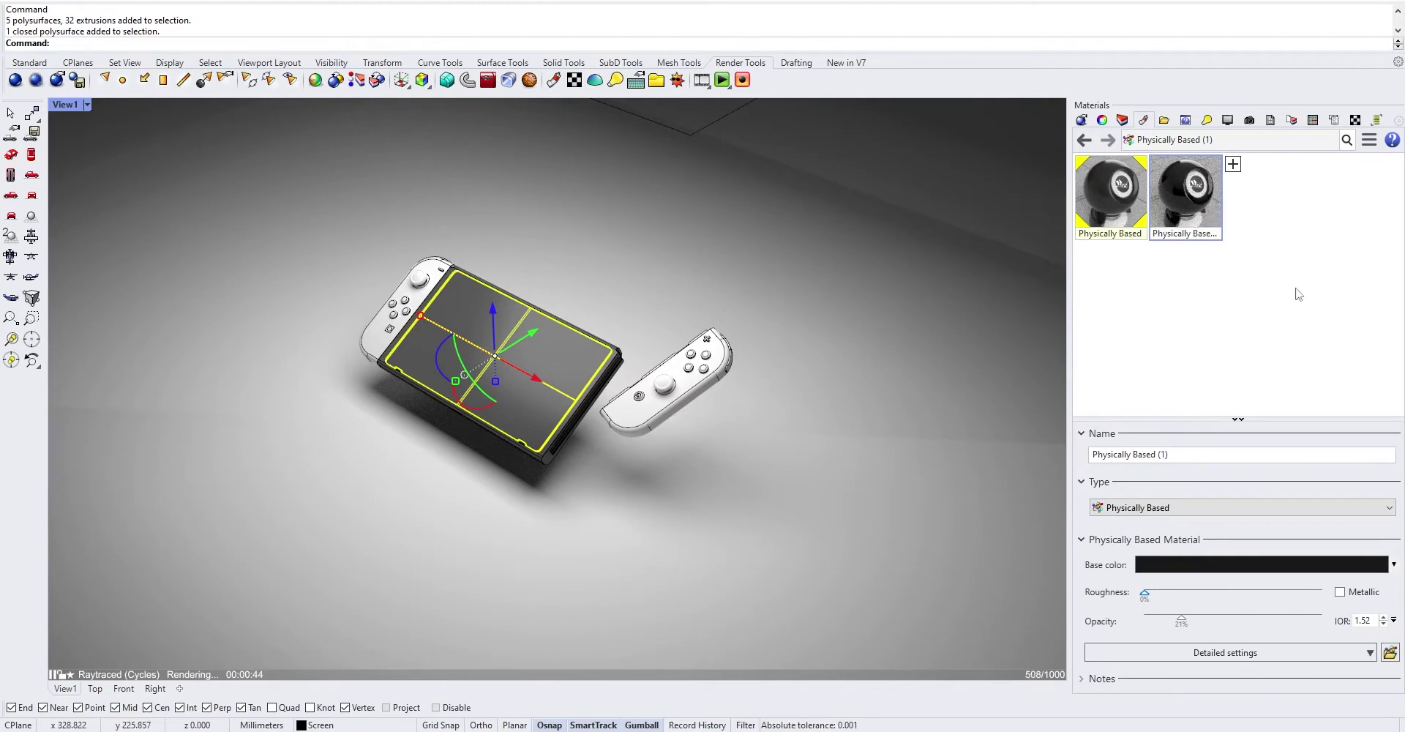
pyautogui.rightClick(1179, 179)
pyautogui.click(1187, 159)
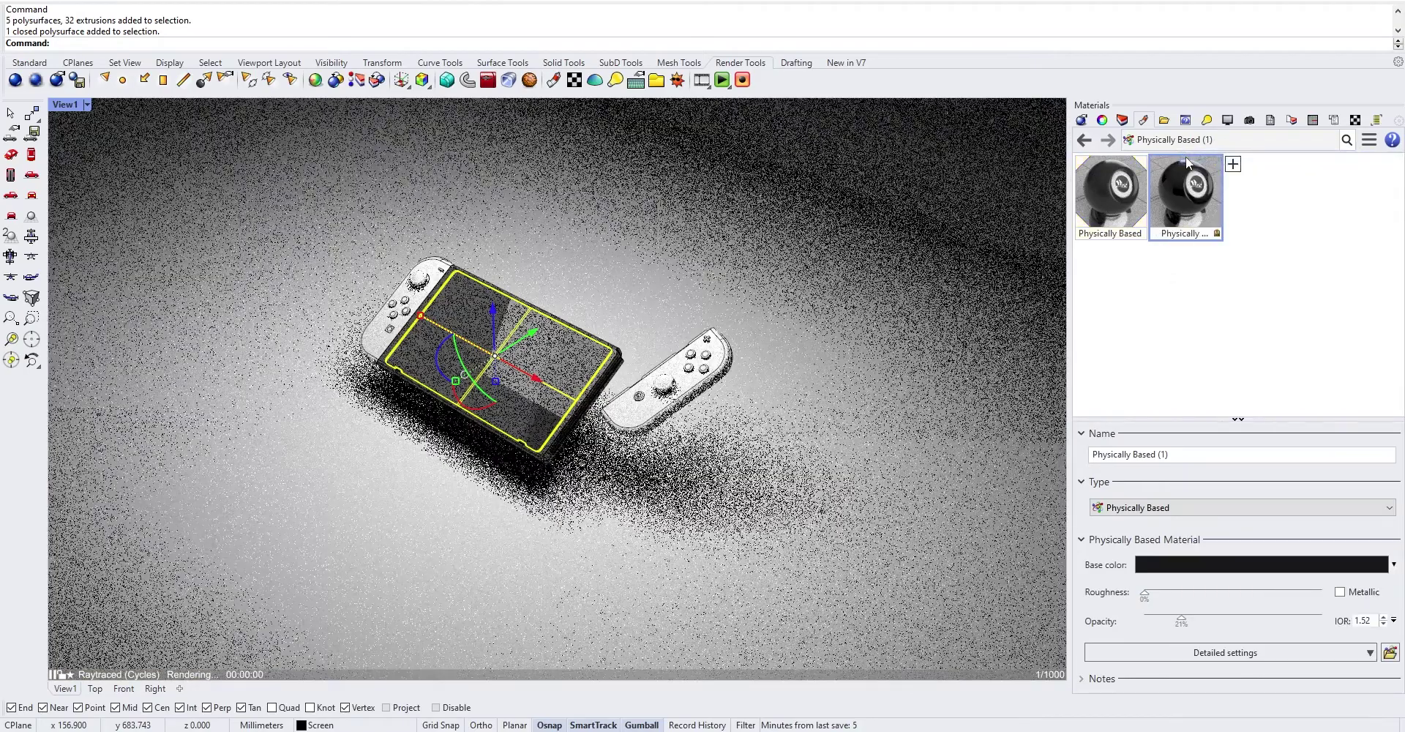
pyautogui.press('Escape')
pyautogui.moveTo(484, 397)
pyautogui.mouseDown(button='right')
pyautogui.moveTo(472, 392)
pyautogui.moveTo(487, 402)
pyautogui.mouseUp(button='right')
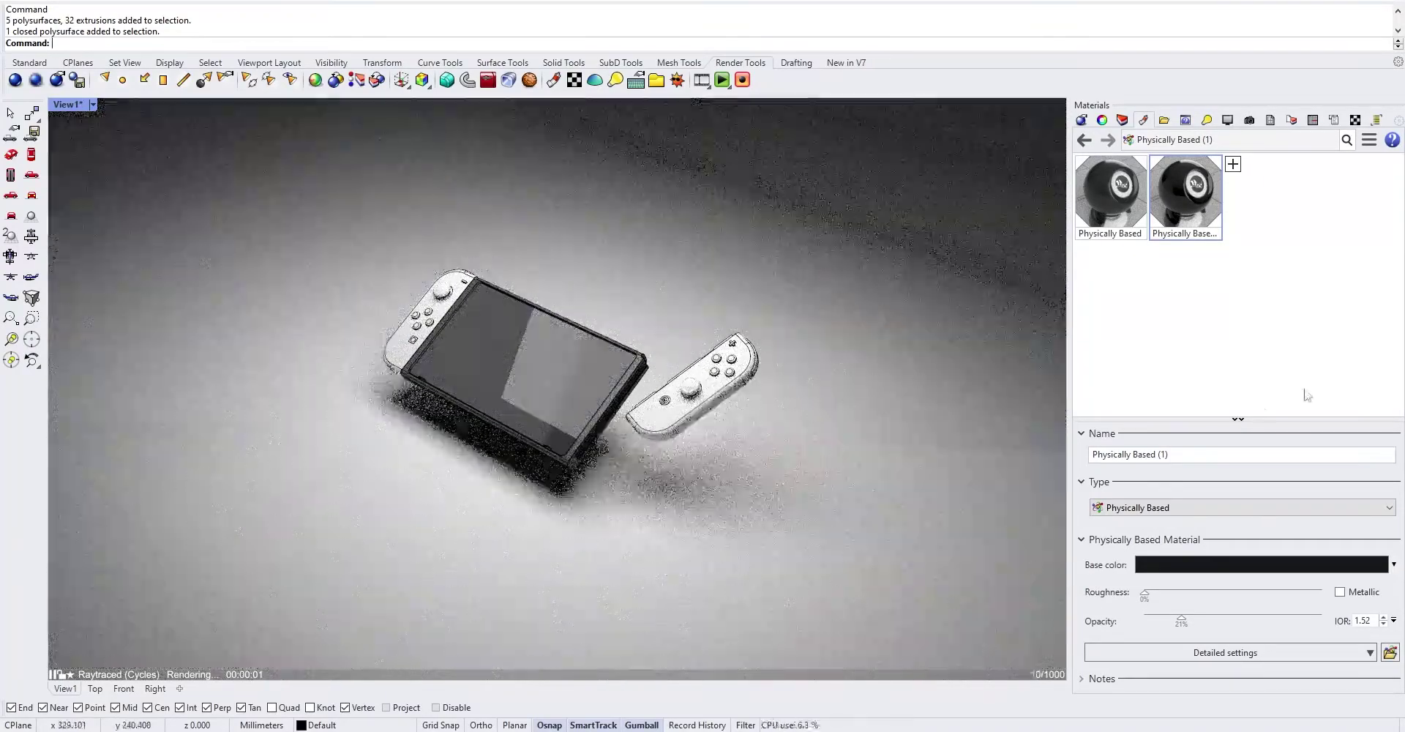
# - Create a Physically Based material with a red base color and assign it to the right Joy-Con's body
pyautogui.click(1233, 164)
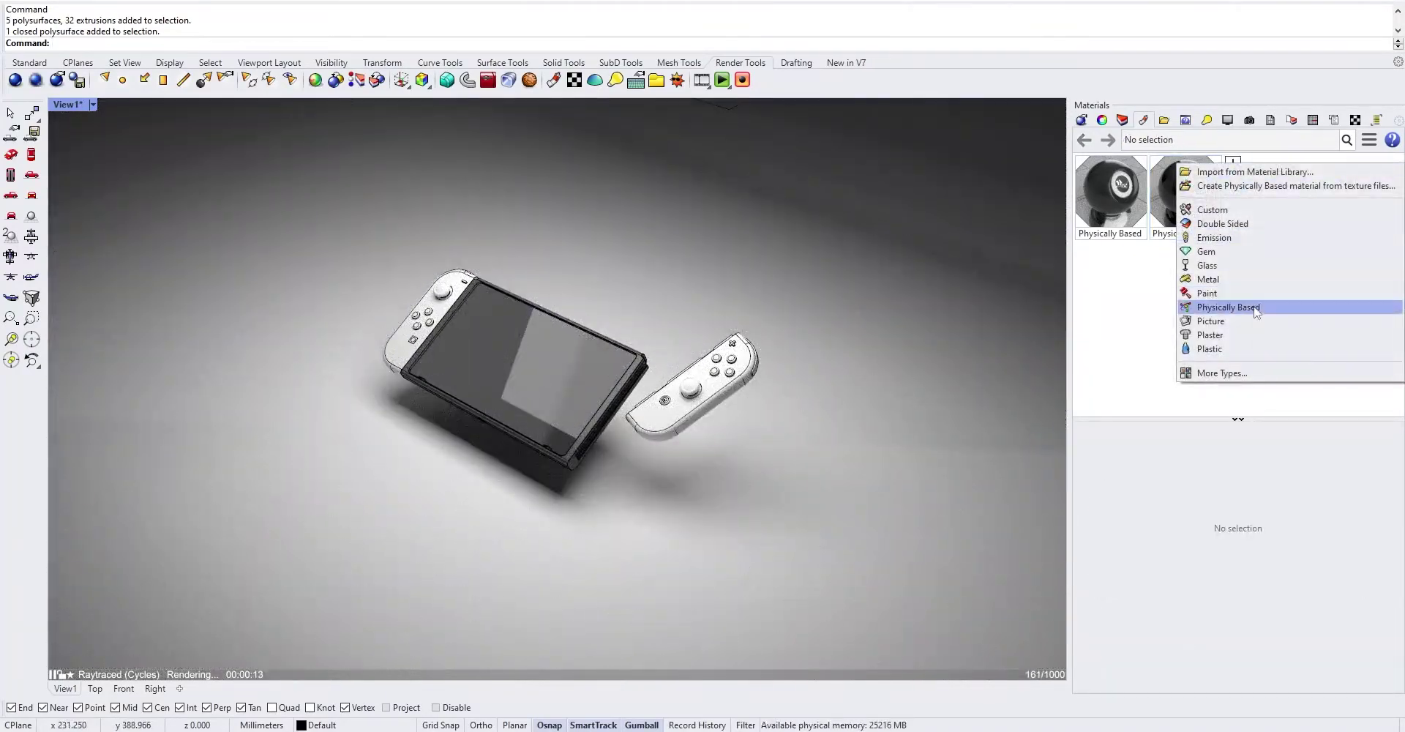
pyautogui.click(1253, 307)
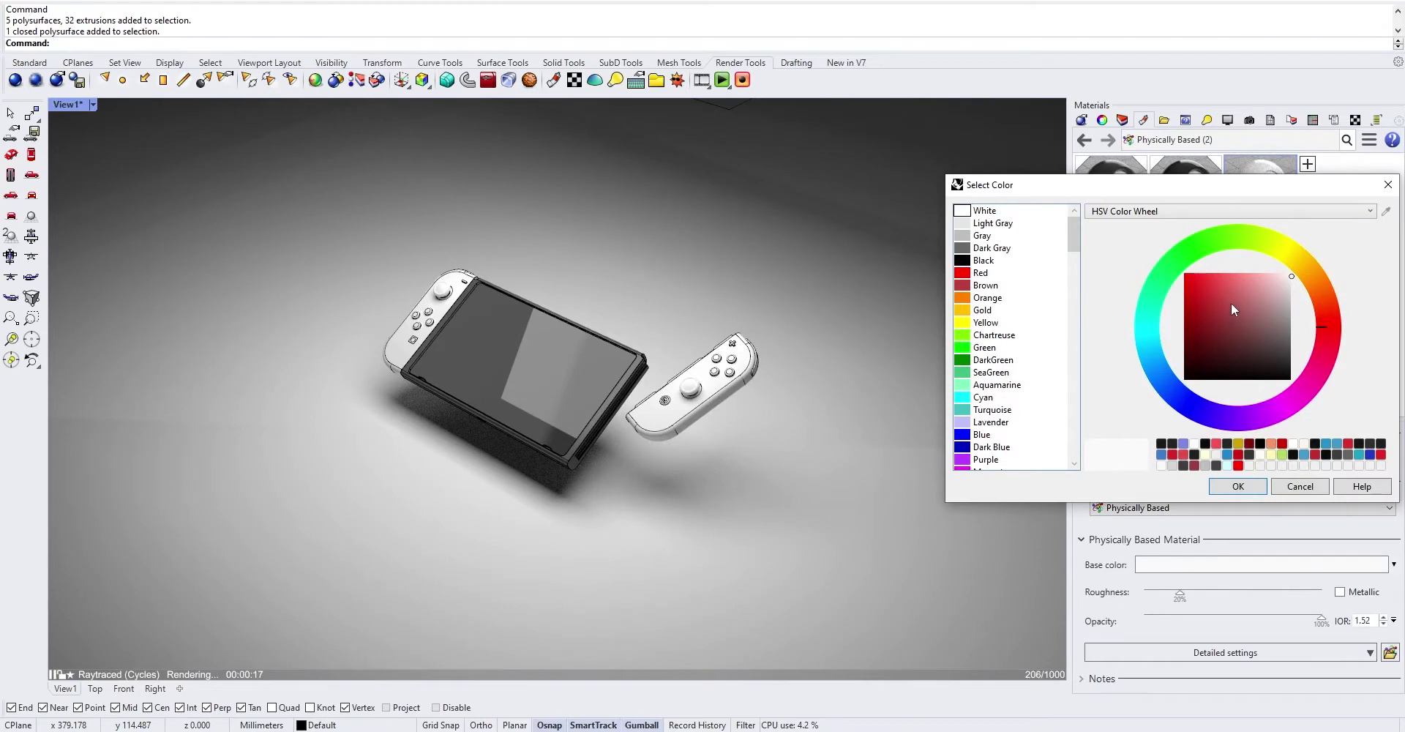
pyautogui.moveTo(1234, 309); pyautogui.dragTo(1213, 294)
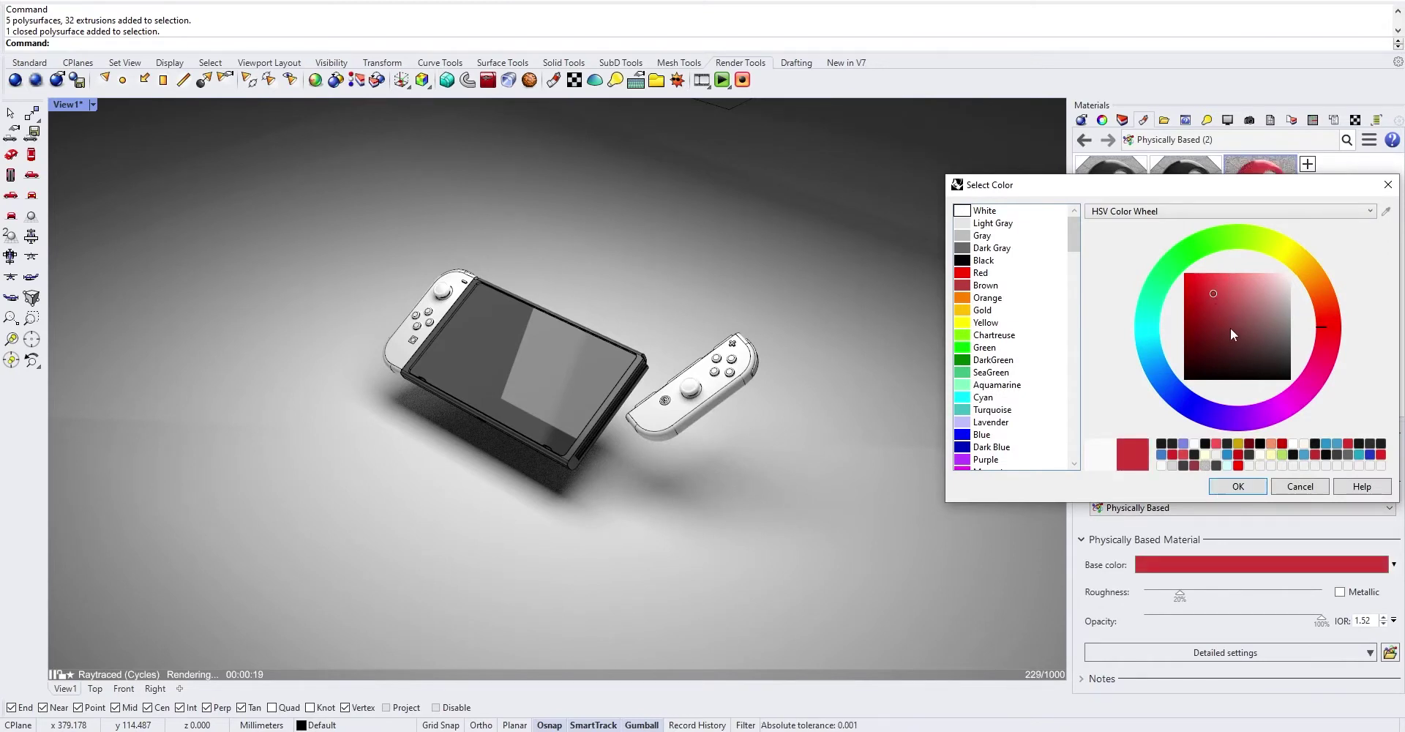
pyautogui.press('Return')
pyautogui.click(682, 419)
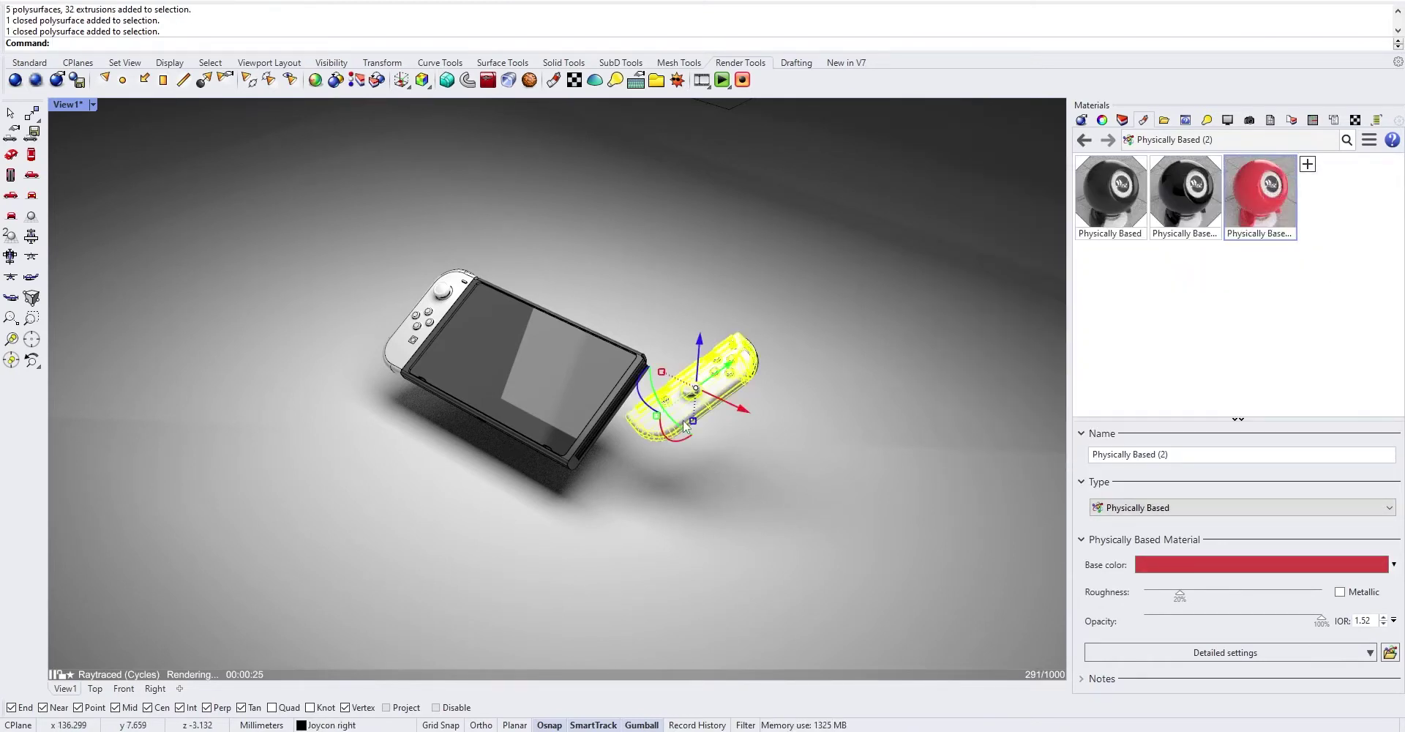
pyautogui.rightClick(1261, 194)
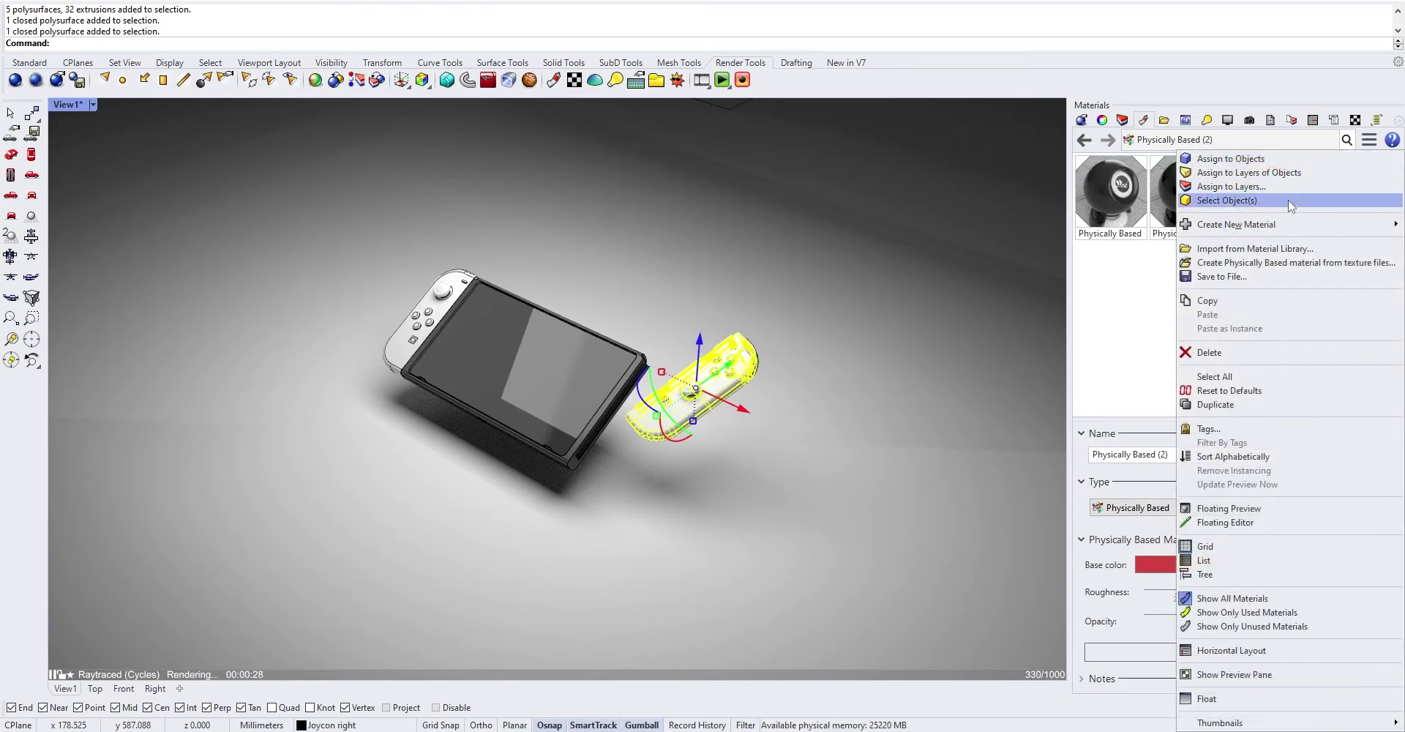
pyautogui.click(1245, 159)
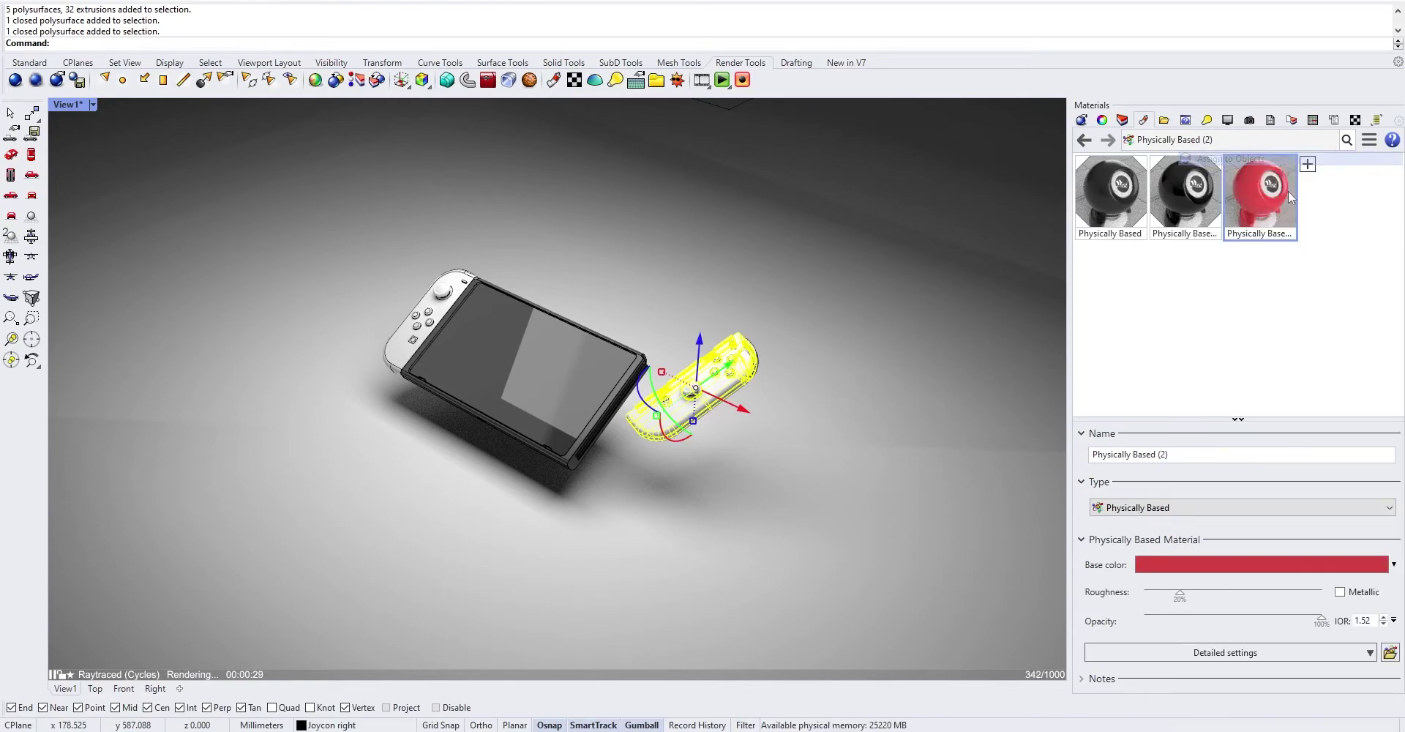
# - Shift the red material's base color to a brighter, more saturated red
pyautogui.click(1286, 565)
pyautogui.click(1208, 283)
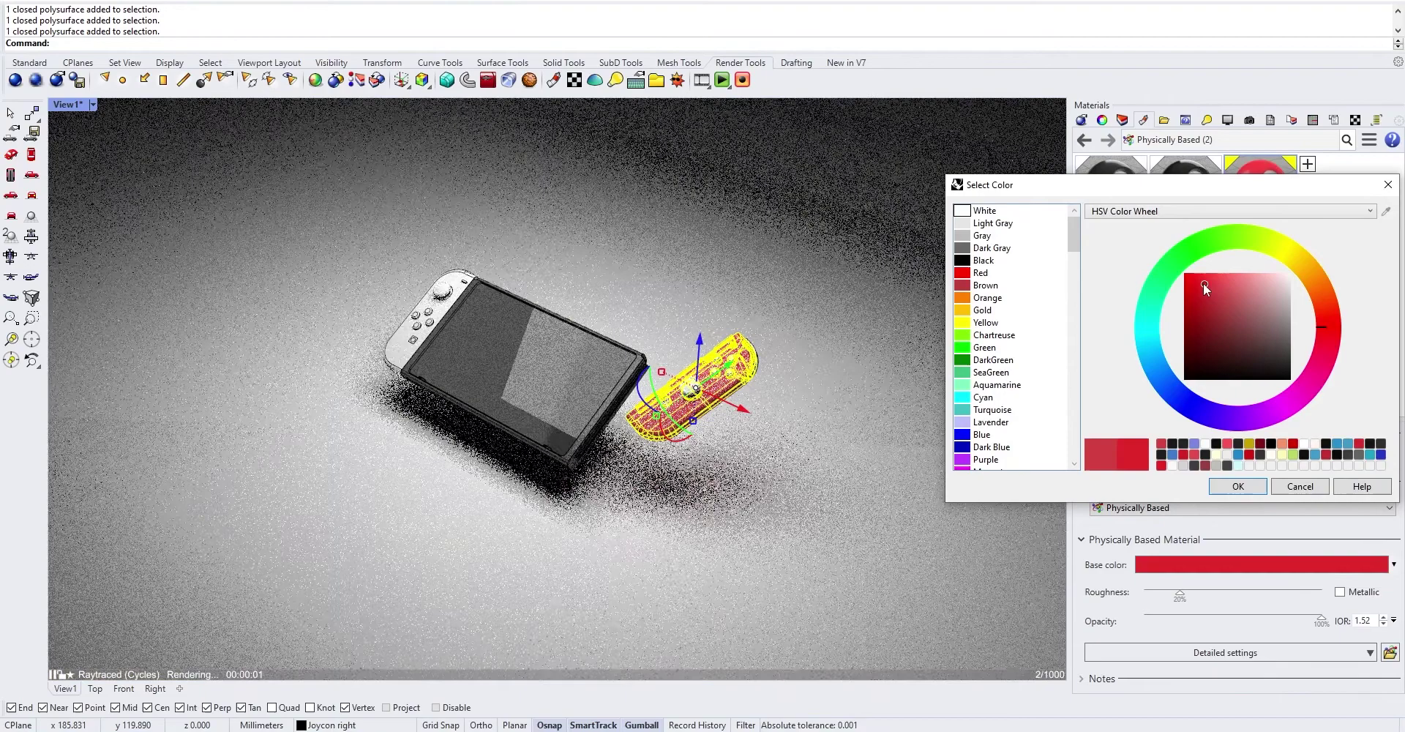
pyautogui.click(1210, 283)
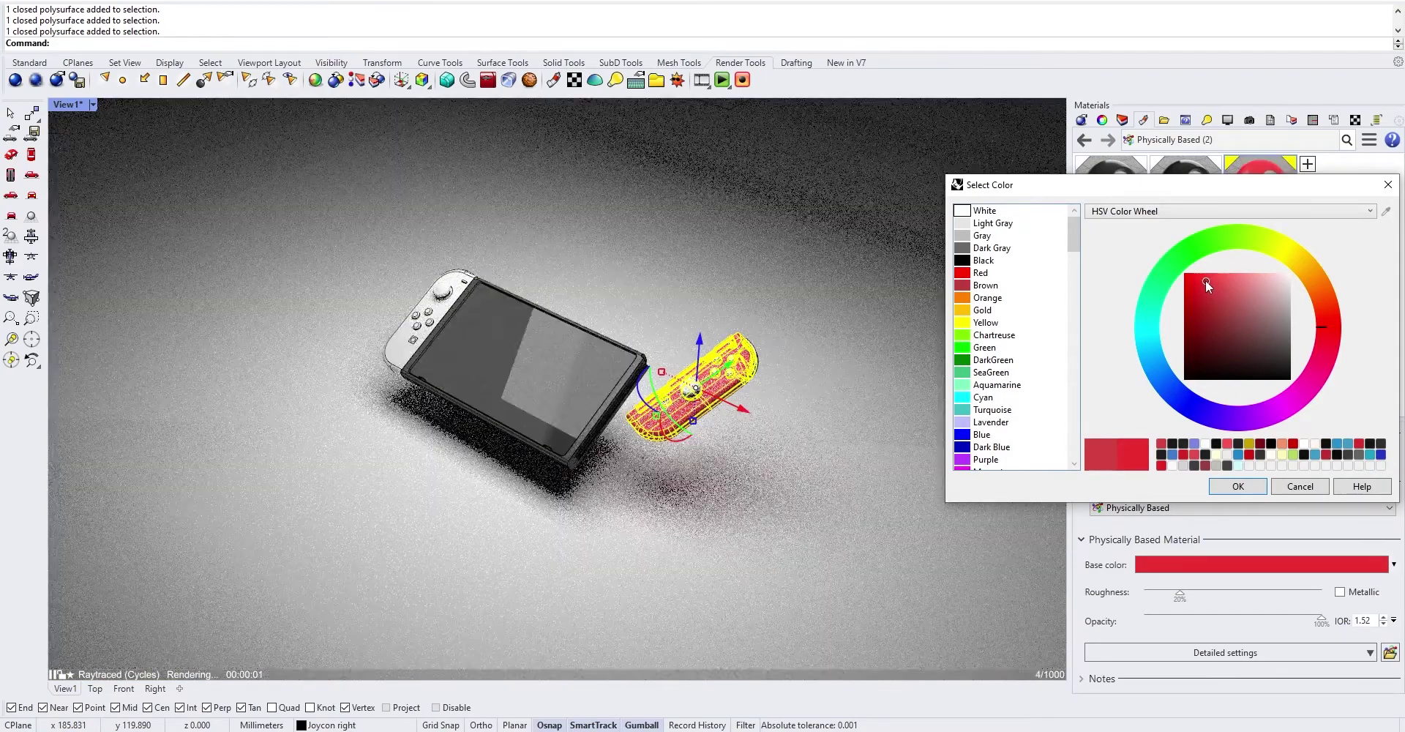
pyautogui.click(1208, 282)
pyautogui.click(1238, 486)
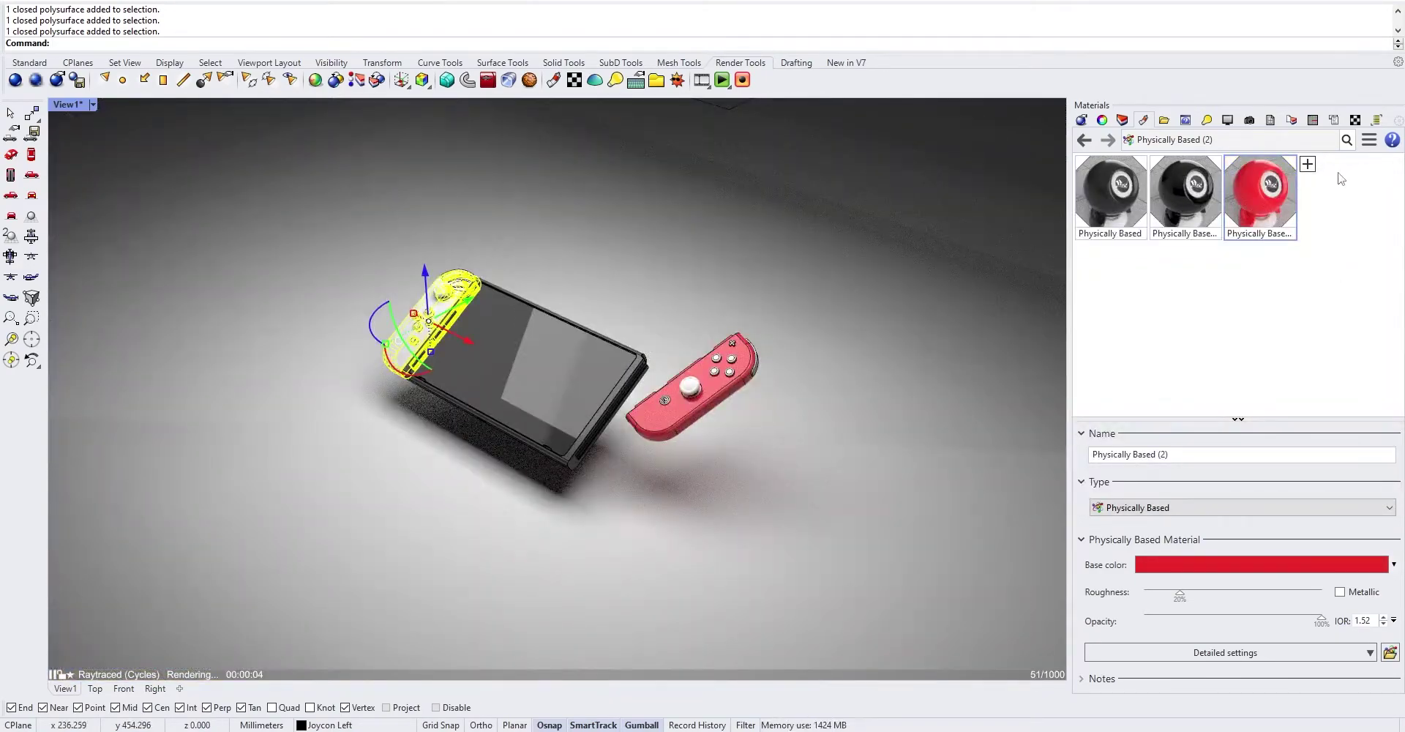
# - Create a Physically Based material with a medium blue base color and assign it to the left Joy-Con's body
pyautogui.click(1308, 163)
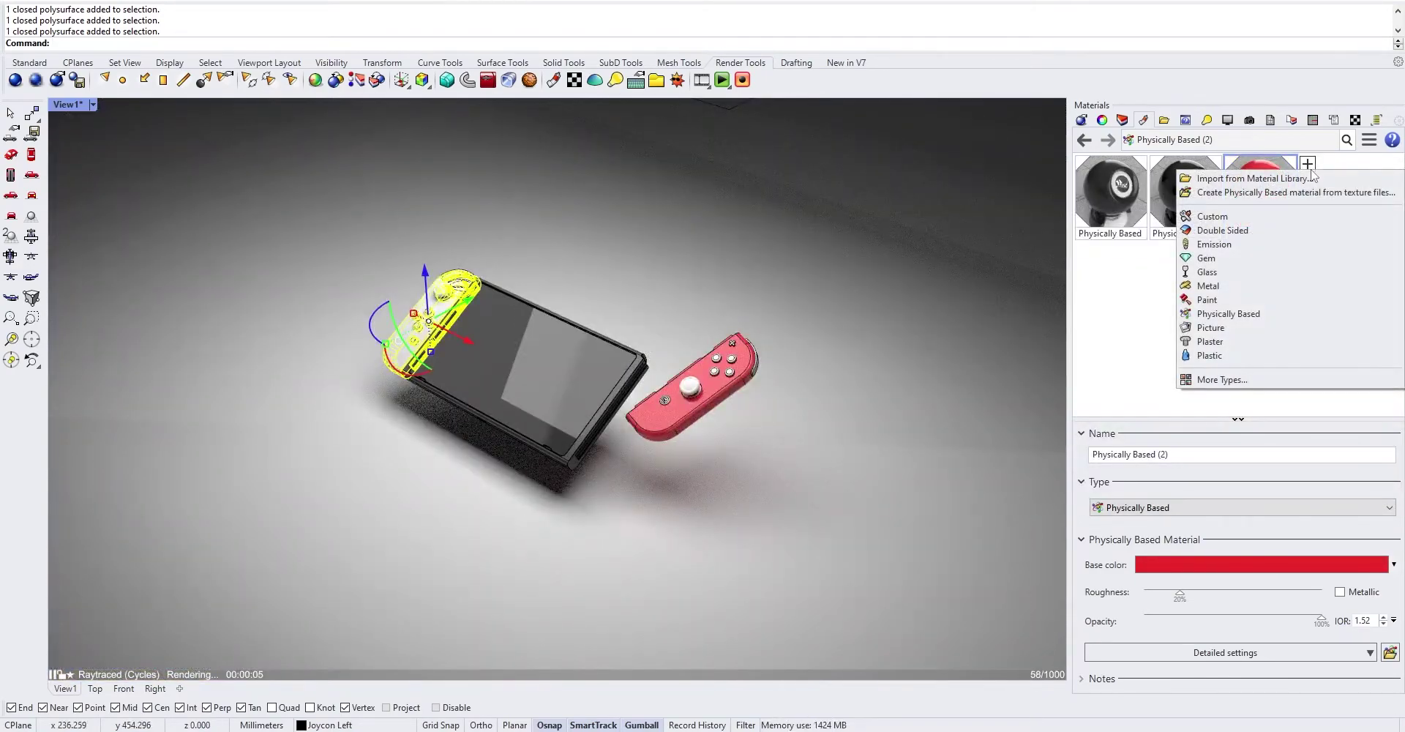
pyautogui.click(1330, 314)
pyautogui.click(1203, 564)
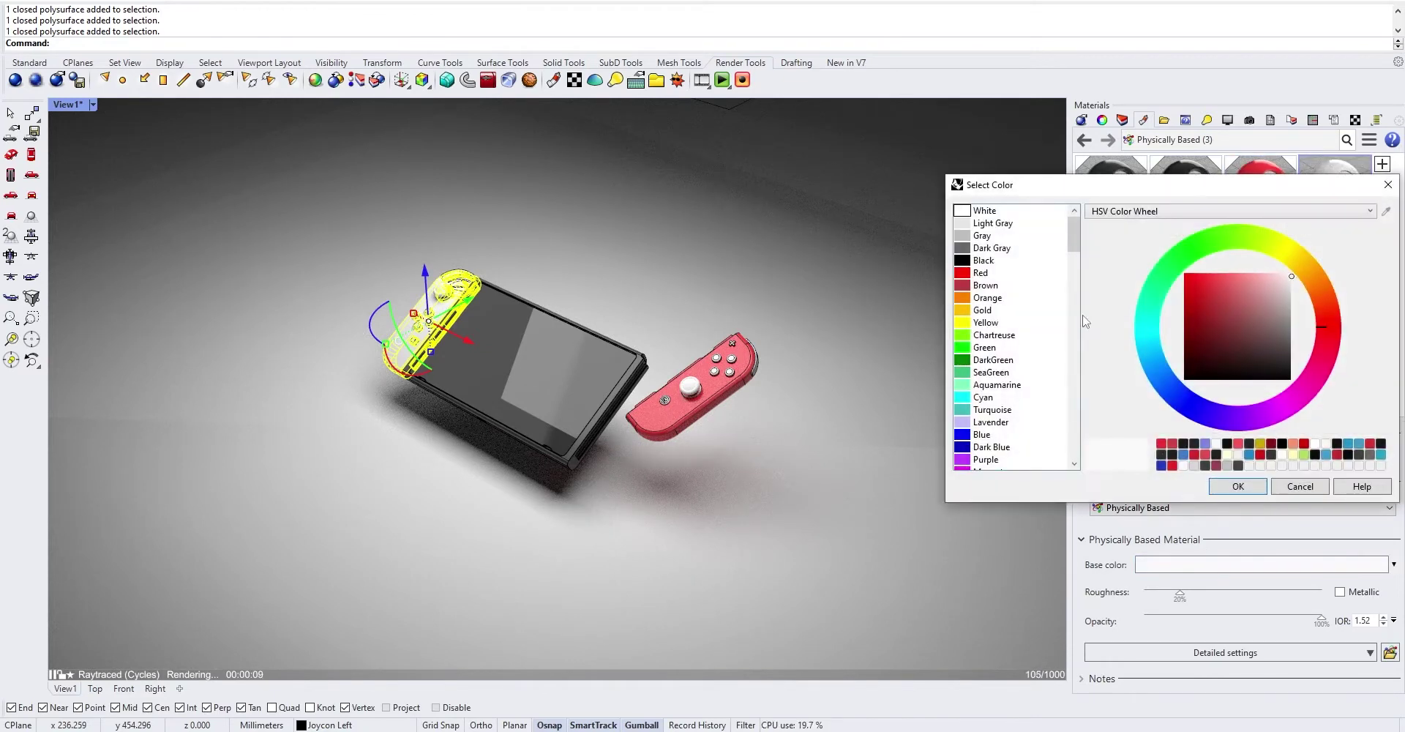
pyautogui.moveTo(1152, 347)
pyautogui.mouseDown()
pyautogui.moveTo(1167, 377)
pyautogui.moveTo(1164, 364)
pyautogui.mouseUp()
pyautogui.moveTo(1195, 310); pyautogui.dragTo(1225, 282)
pyautogui.click(1167, 381)
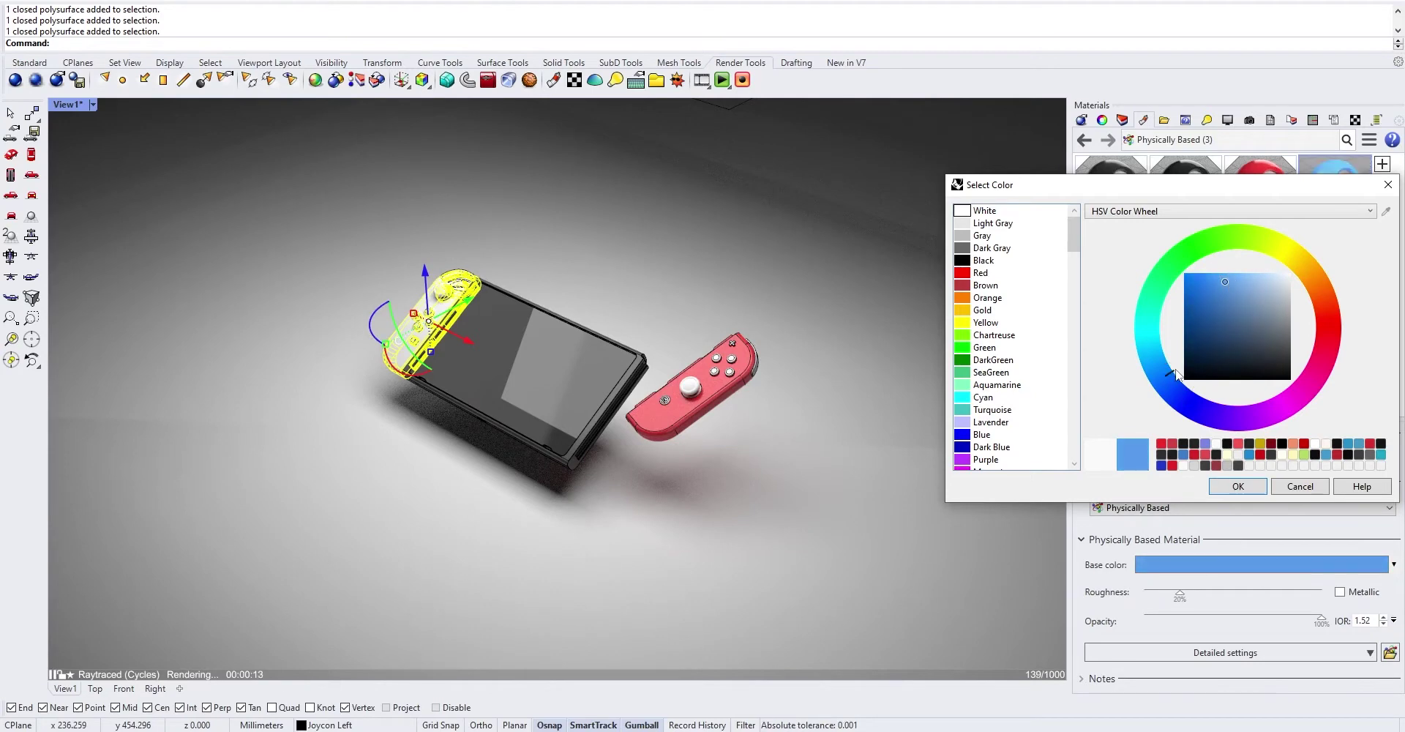
# - Add a Physically Based material with a near-black base color for the Joy-Con buttons
pyautogui.click(1382, 164)
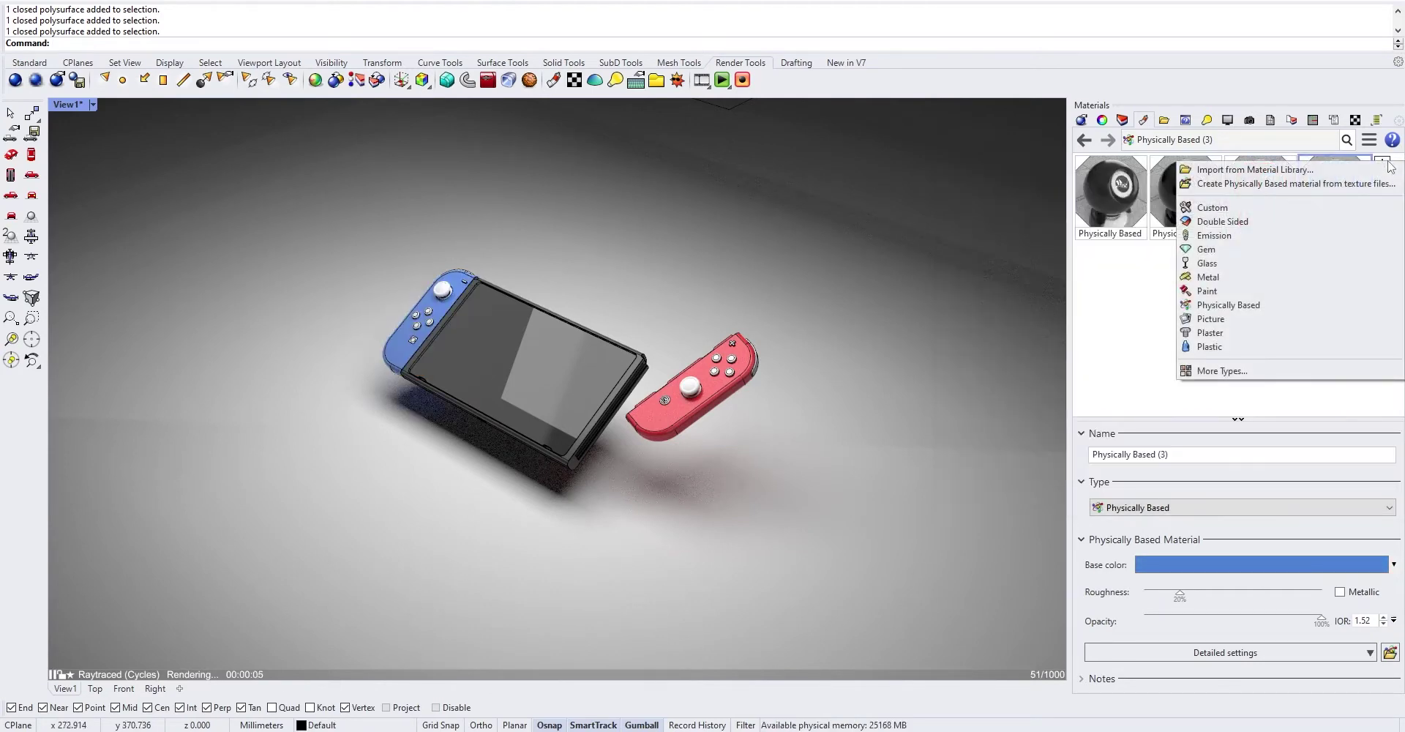
pyautogui.click(1317, 306)
pyautogui.click(1245, 564)
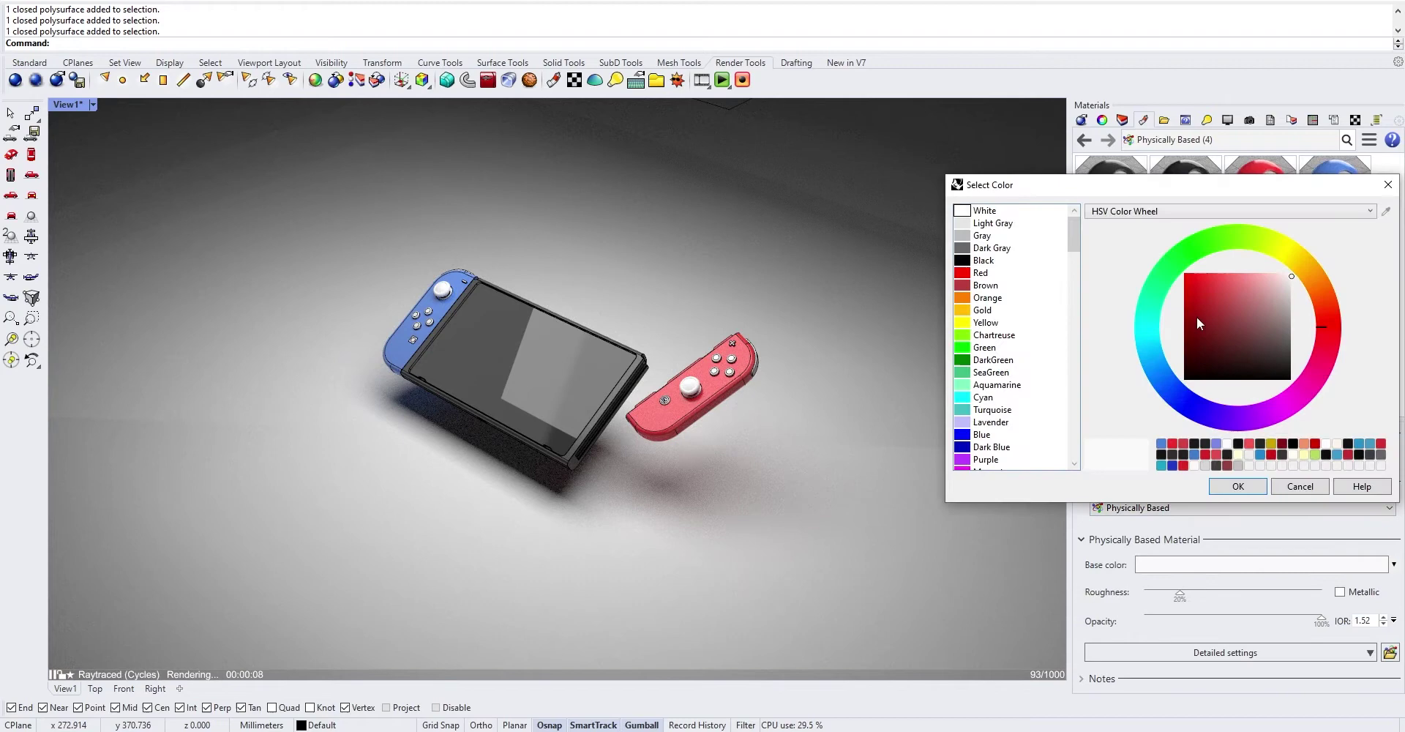
pyautogui.moveTo(1199, 323); pyautogui.dragTo(1304, 373)
pyautogui.click(1257, 481)
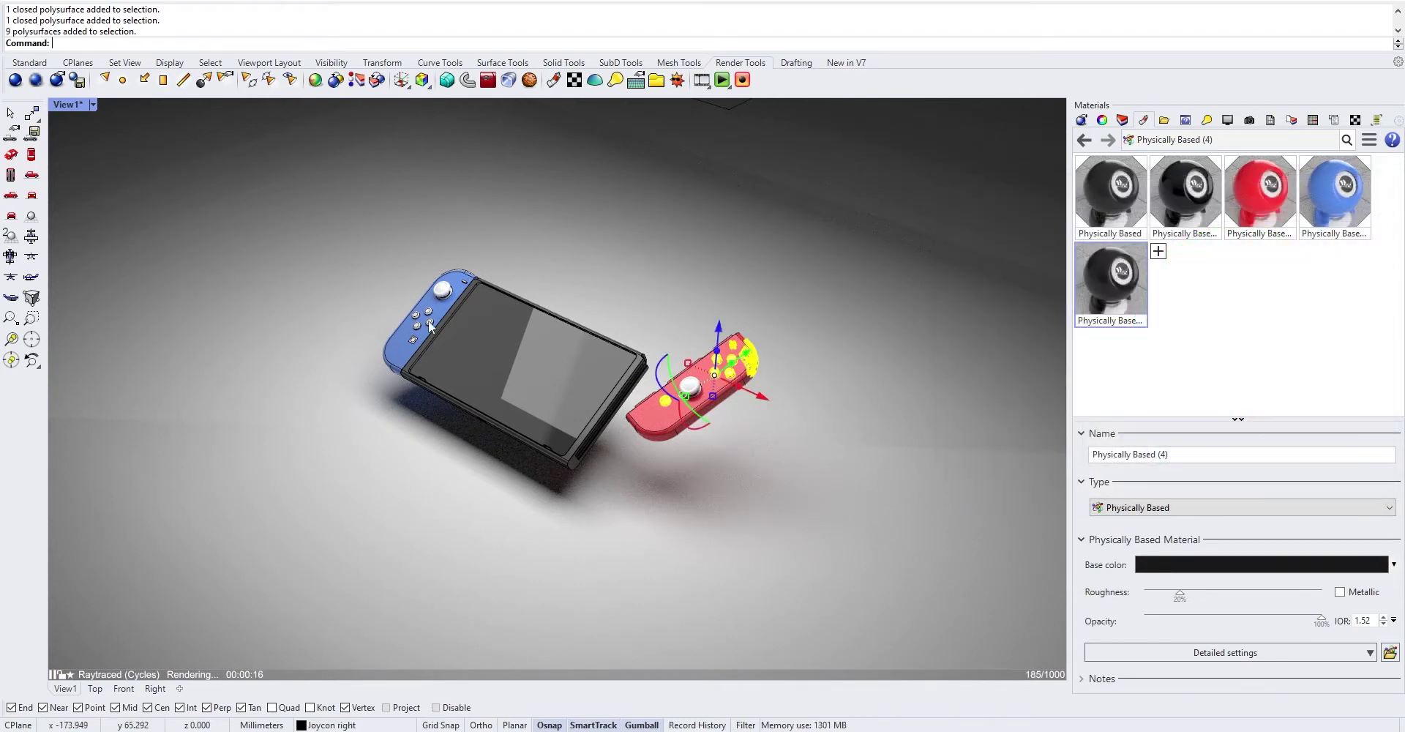
# - Select the button groups on both Joy-Cons and assign the near-black button material to them
pyautogui.keyDown('shift'); pyautogui.click(428, 320); pyautogui.keyUp('shift')
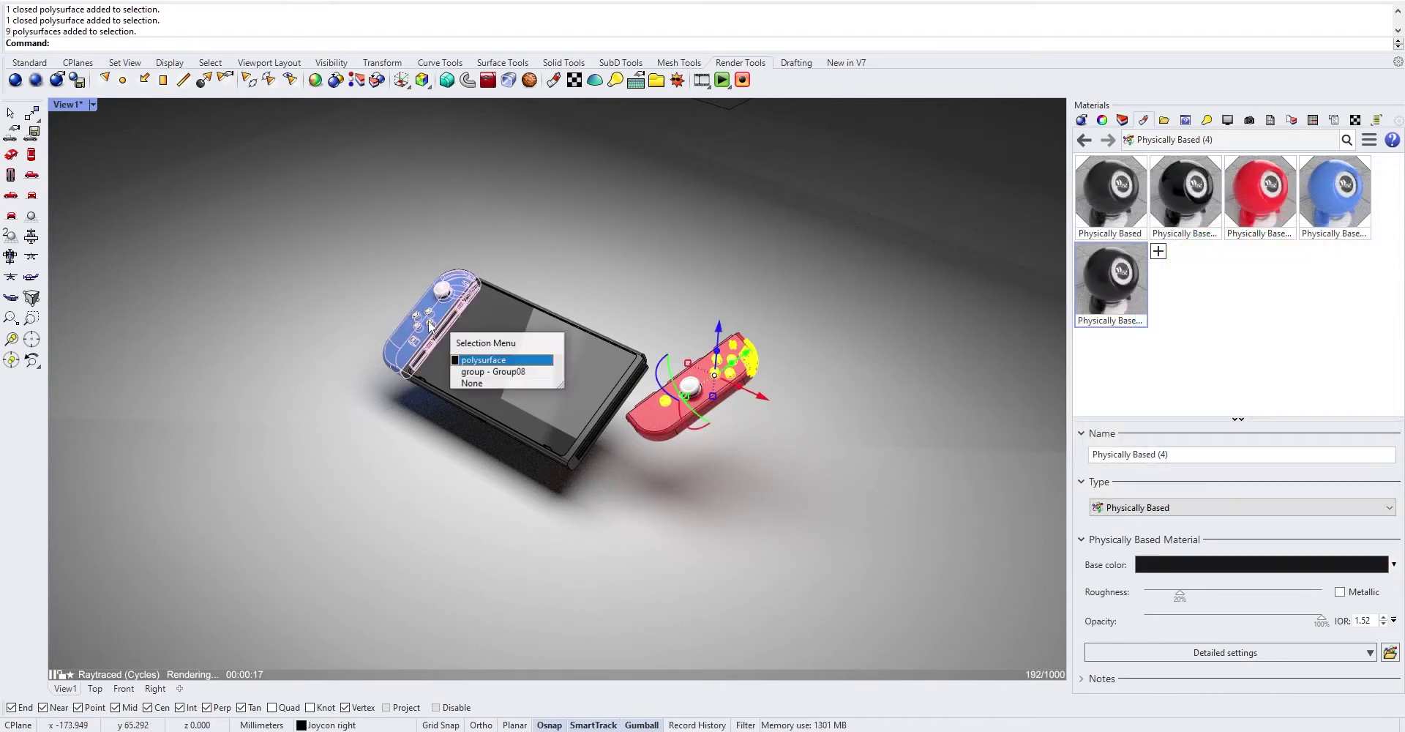
pyautogui.click(493, 372)
pyautogui.rightClick(1101, 157)
pyautogui.click(1143, 161)
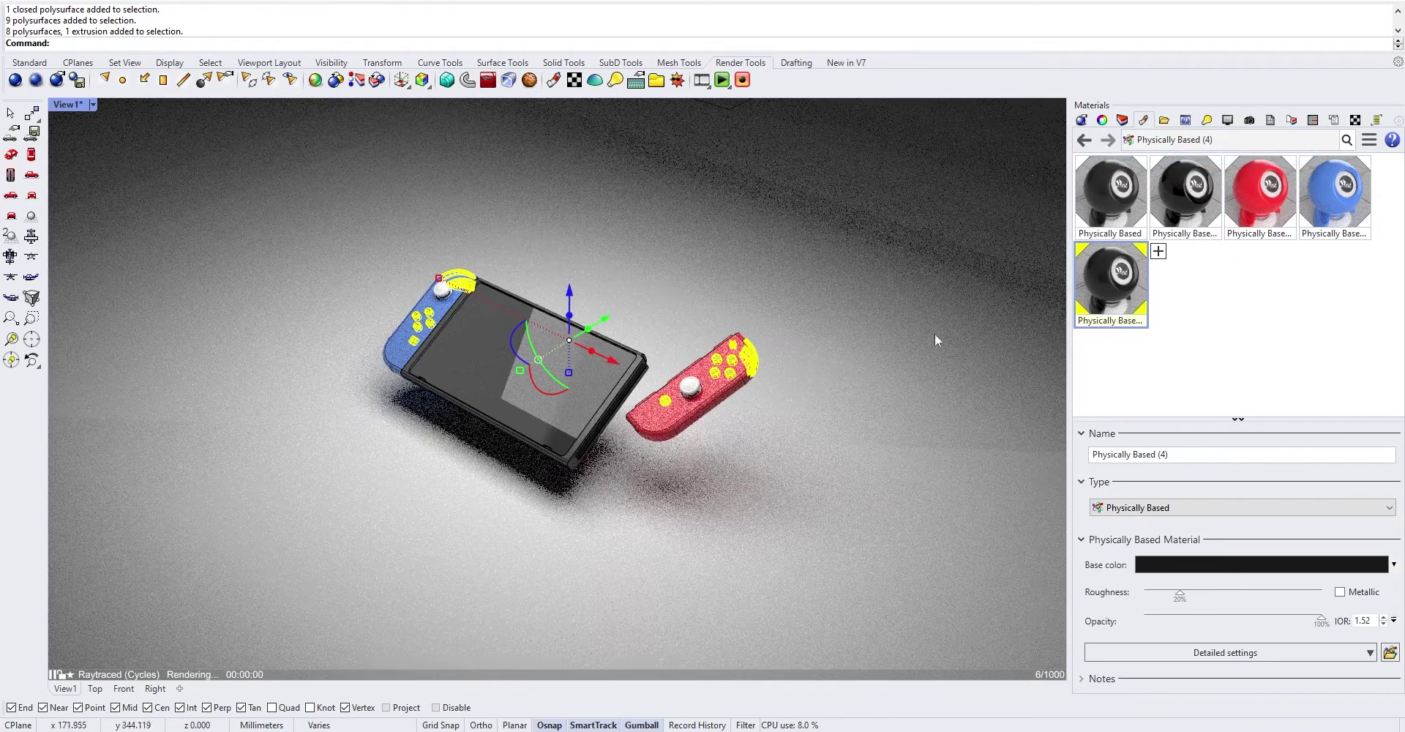
pyautogui.click(675, 454)
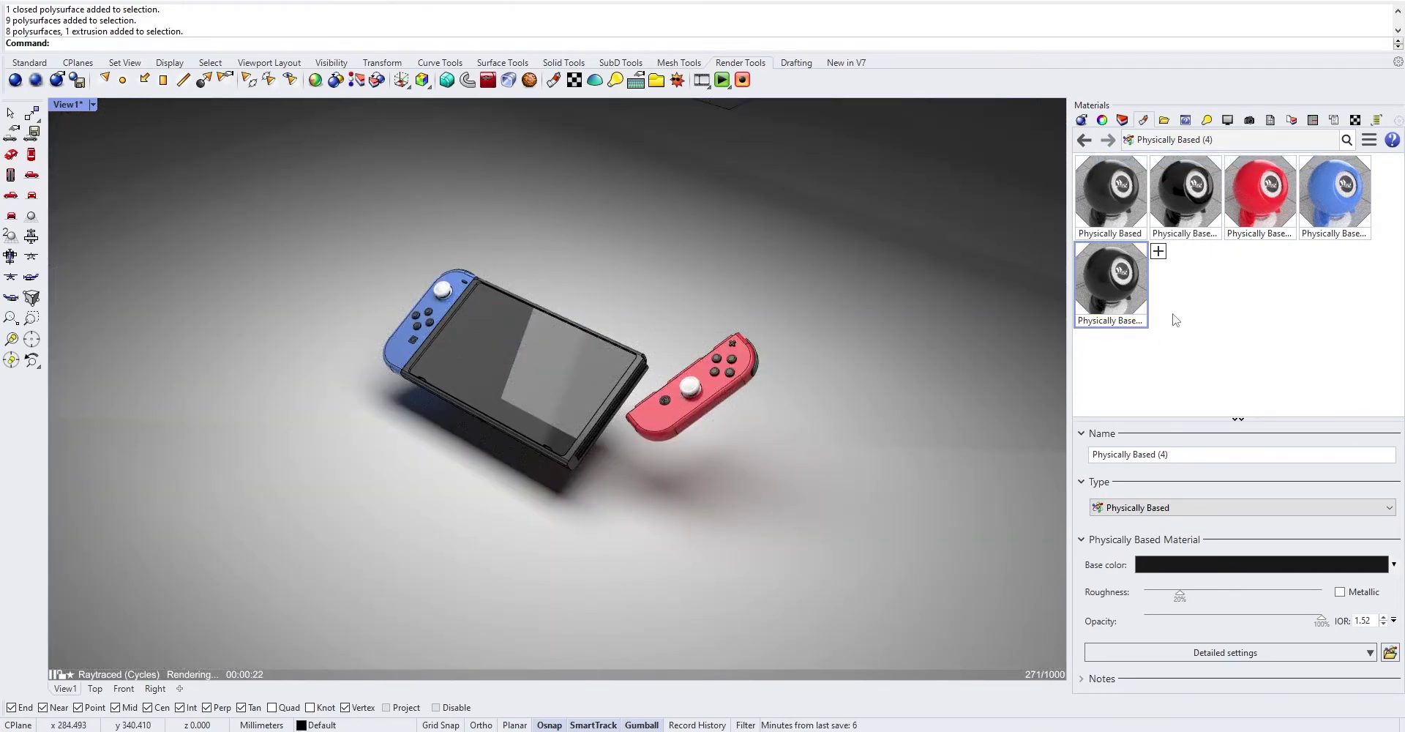
# - Add another Physically Based material with a near-black base color for the thumbsticks
pyautogui.click(1159, 253)
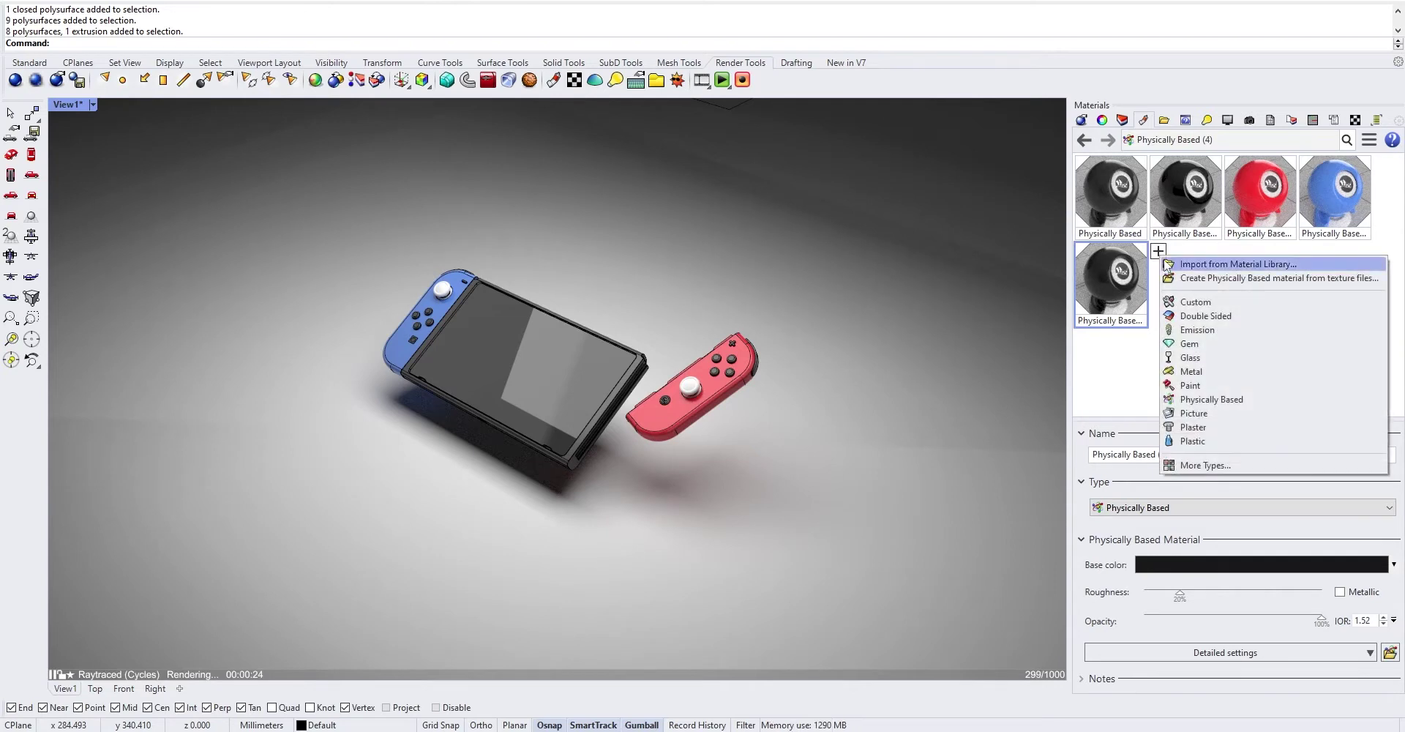
pyautogui.click(1256, 401)
pyautogui.click(1256, 565)
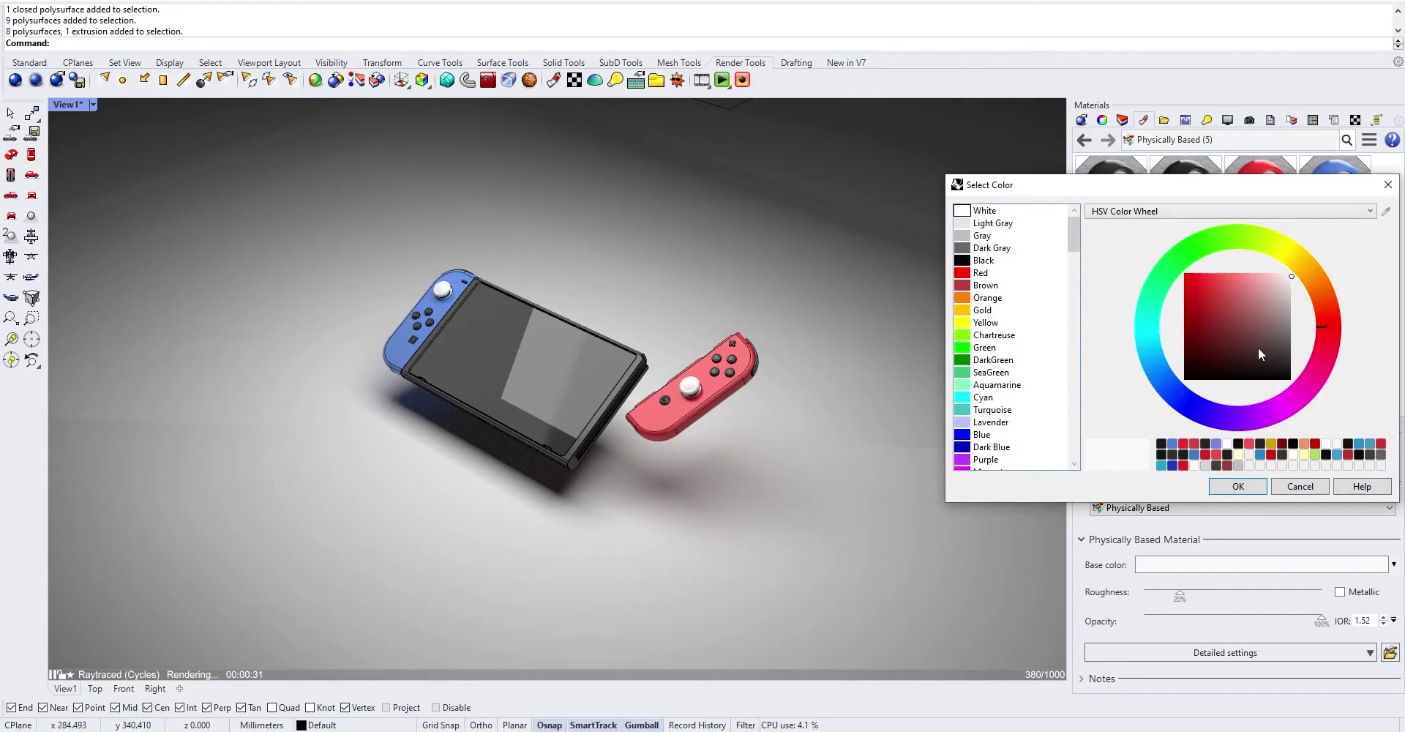
pyautogui.moveTo(1261, 353); pyautogui.dragTo(1297, 368)
pyautogui.click(1259, 486)
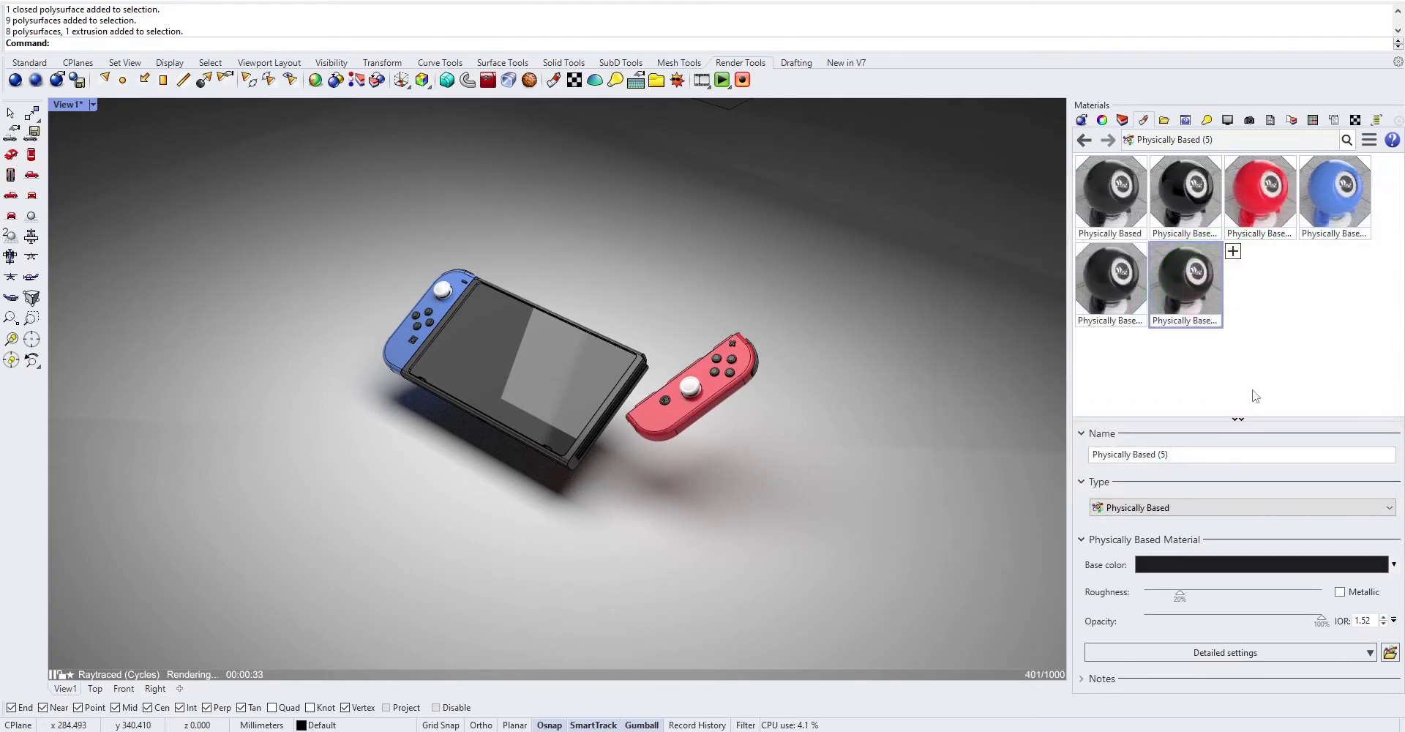
# - Assign the newest near-black material to both thumbsticks and raise its roughness to about 86%
pyautogui.rightClick(1208, 277)
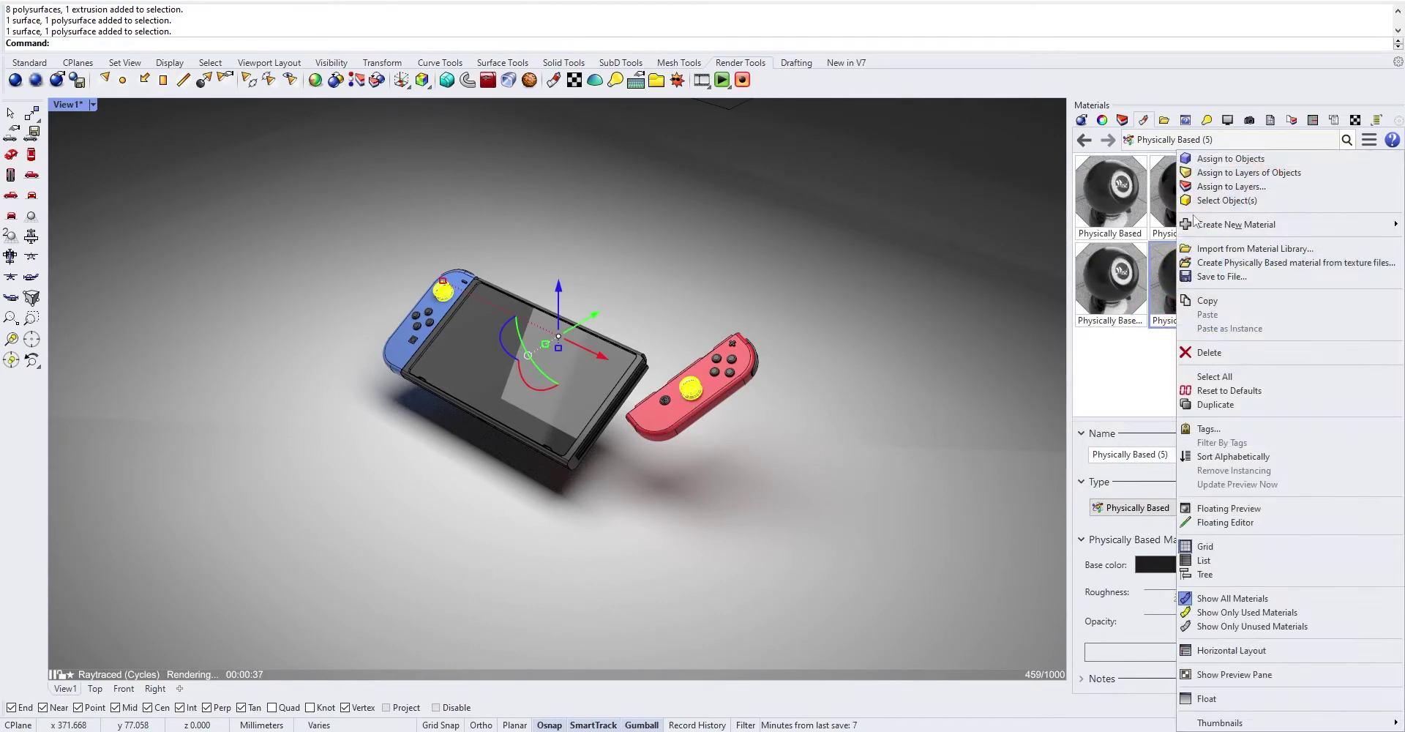
pyautogui.click(1225, 160)
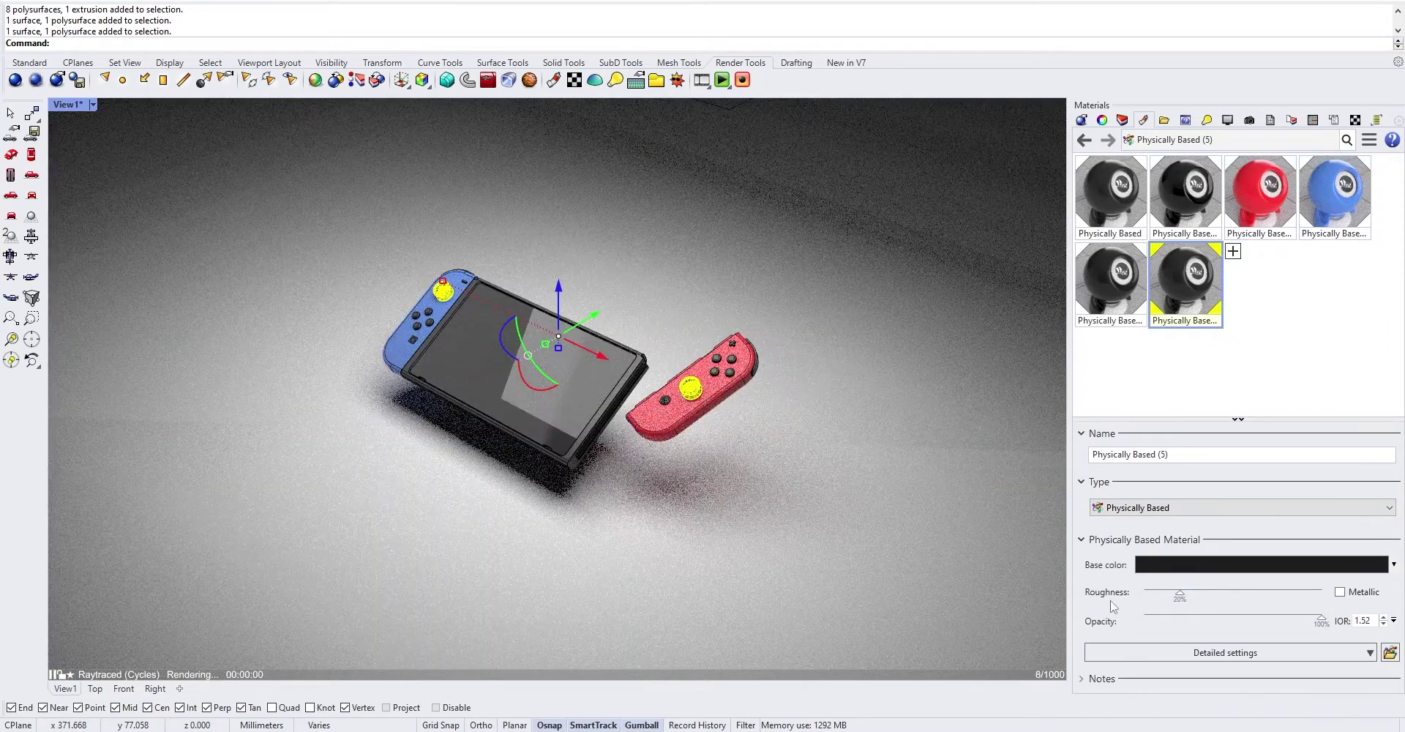
pyautogui.moveTo(1181, 594); pyautogui.dragTo(1313, 599)
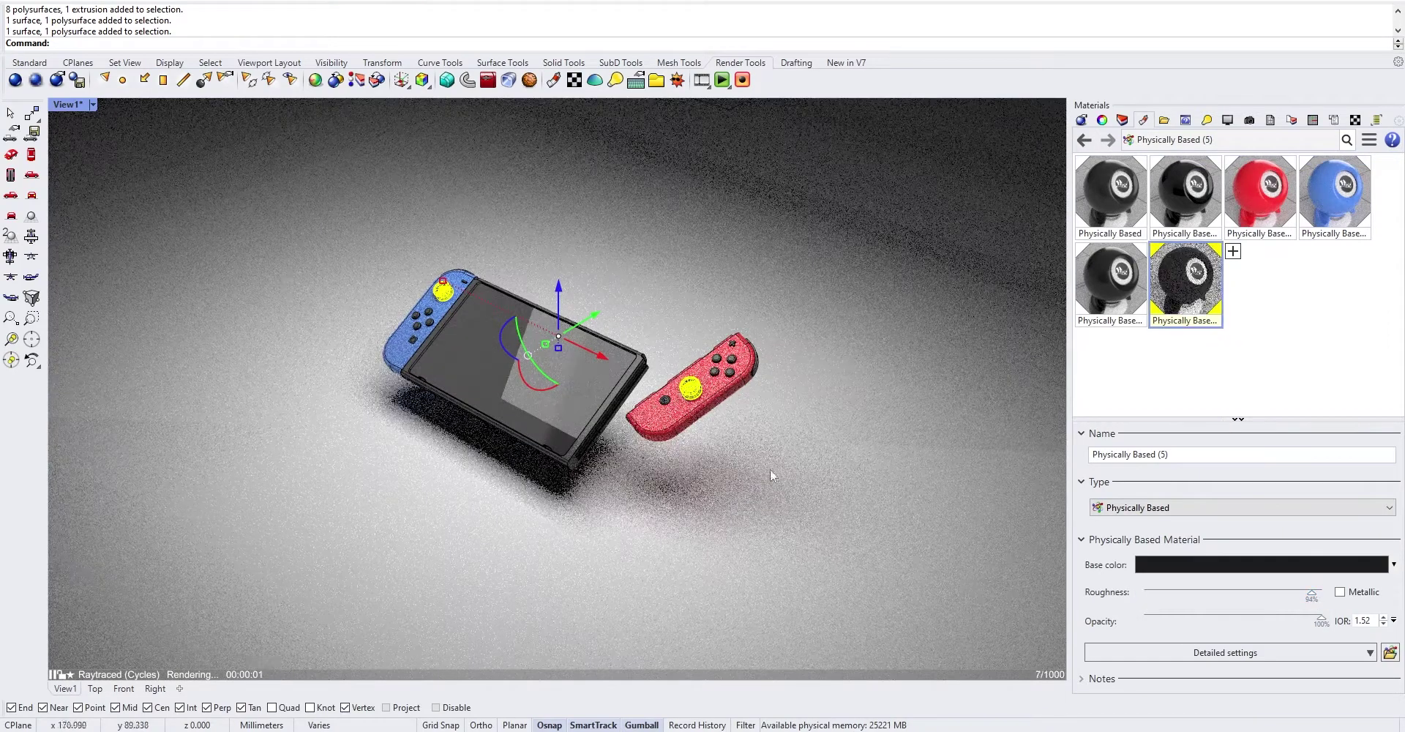
pyautogui.scroll(5, 714, 428)
pyautogui.scroll(6, 713, 428)
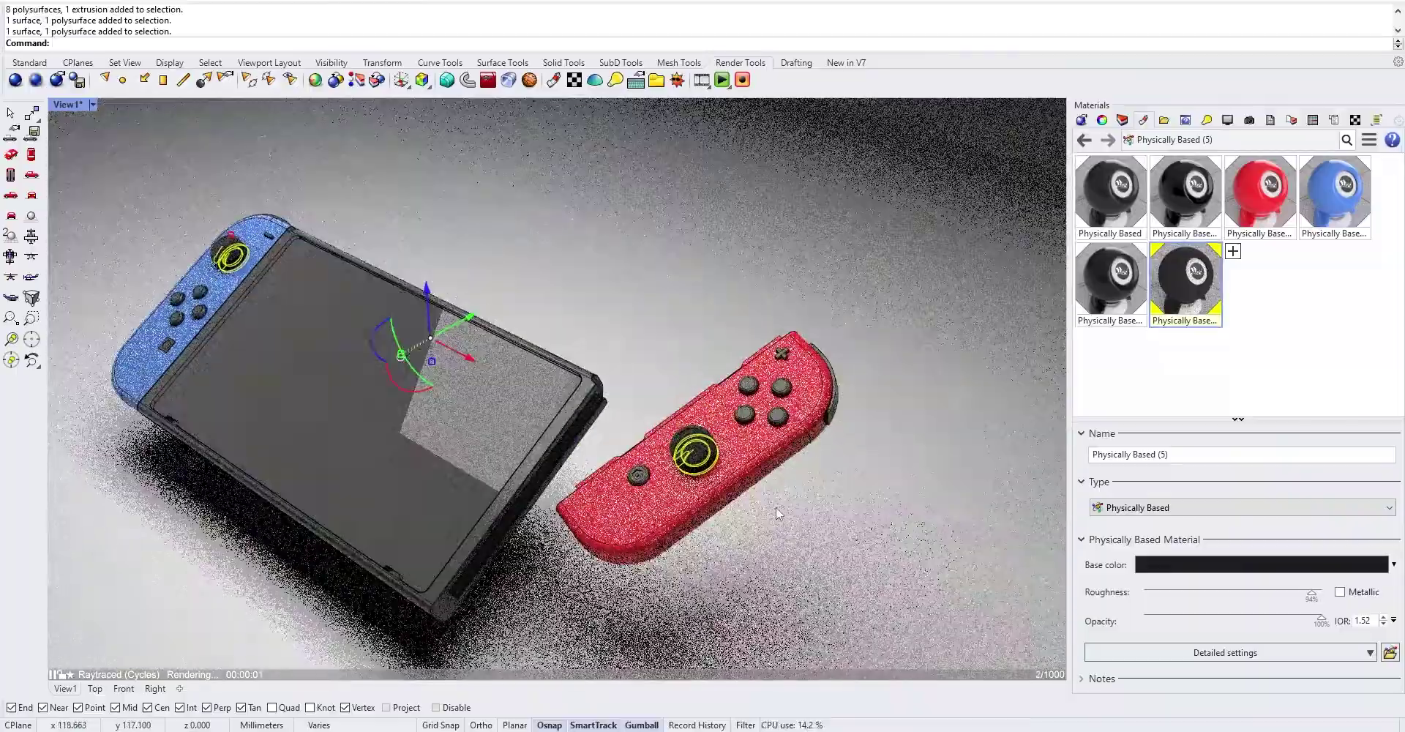
pyautogui.scroll(6, 704, 442)
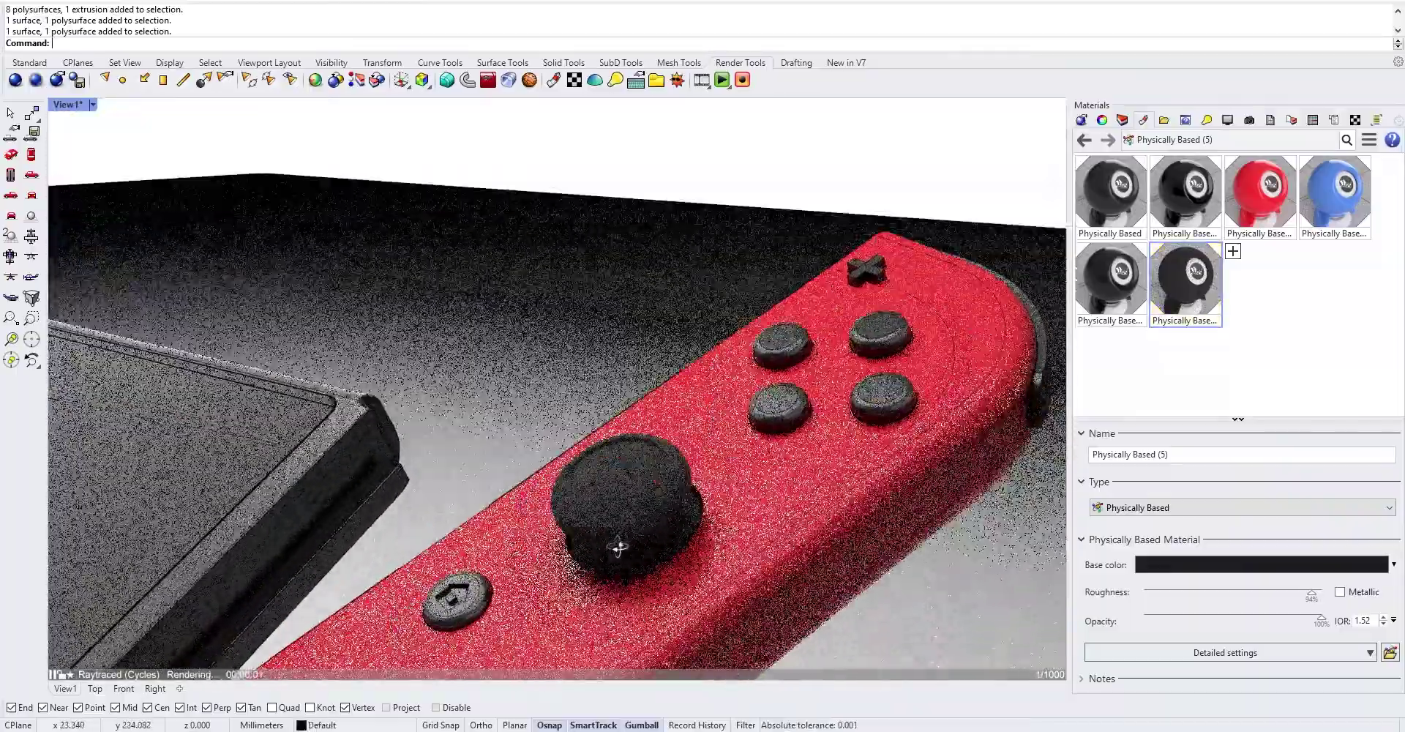
pyautogui.moveTo(617, 548); pyautogui.dragTo(590, 469, button='right')
pyautogui.click(590, 413)
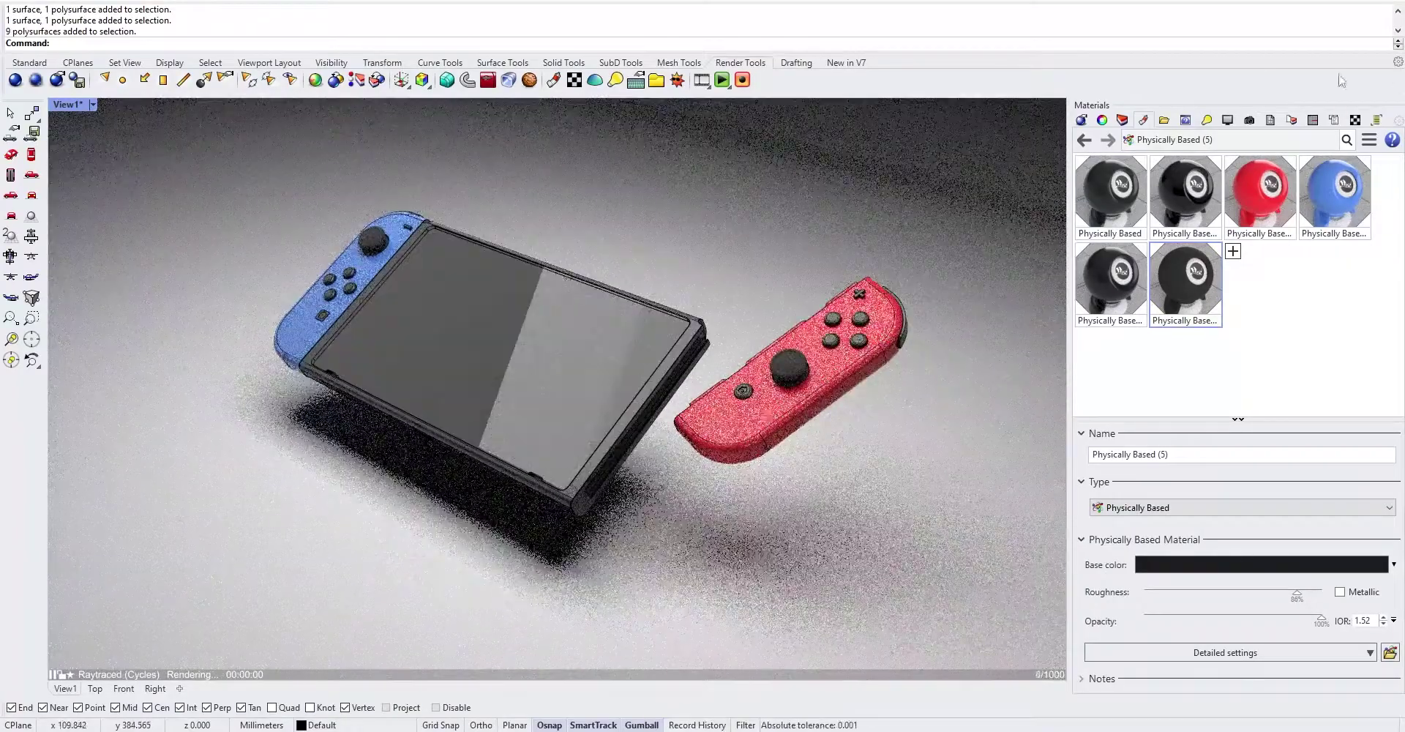
# - Restore the saved named view View1 to bring back the product framing
pyautogui.click(1249, 119)
pyautogui.doubleClick(1118, 186)
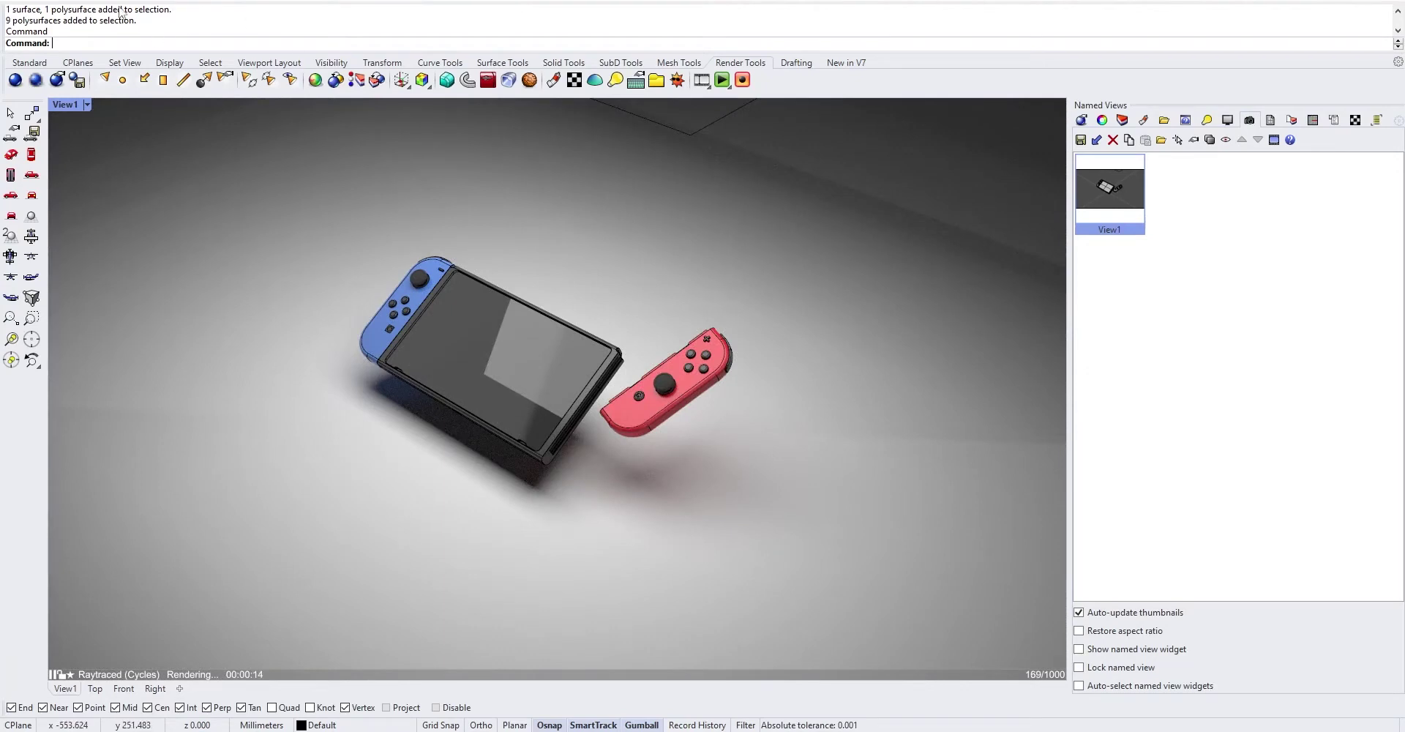
pyautogui.click(39, 2)
pyautogui.click(59, 2)
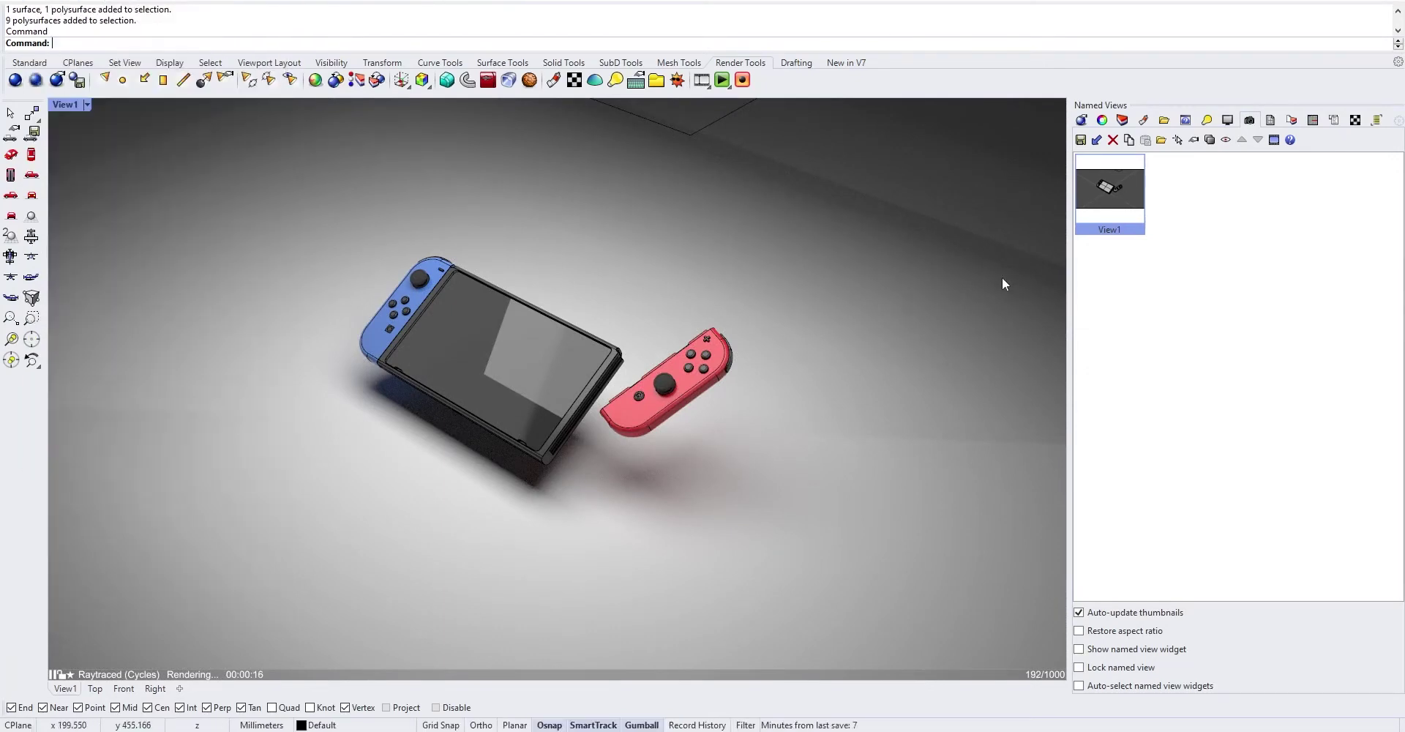
# - Adjust the View1 camera's lens length and dolly together so the console fills slightly more of the frame with flatter perspective
pyautogui.click(74, 104)
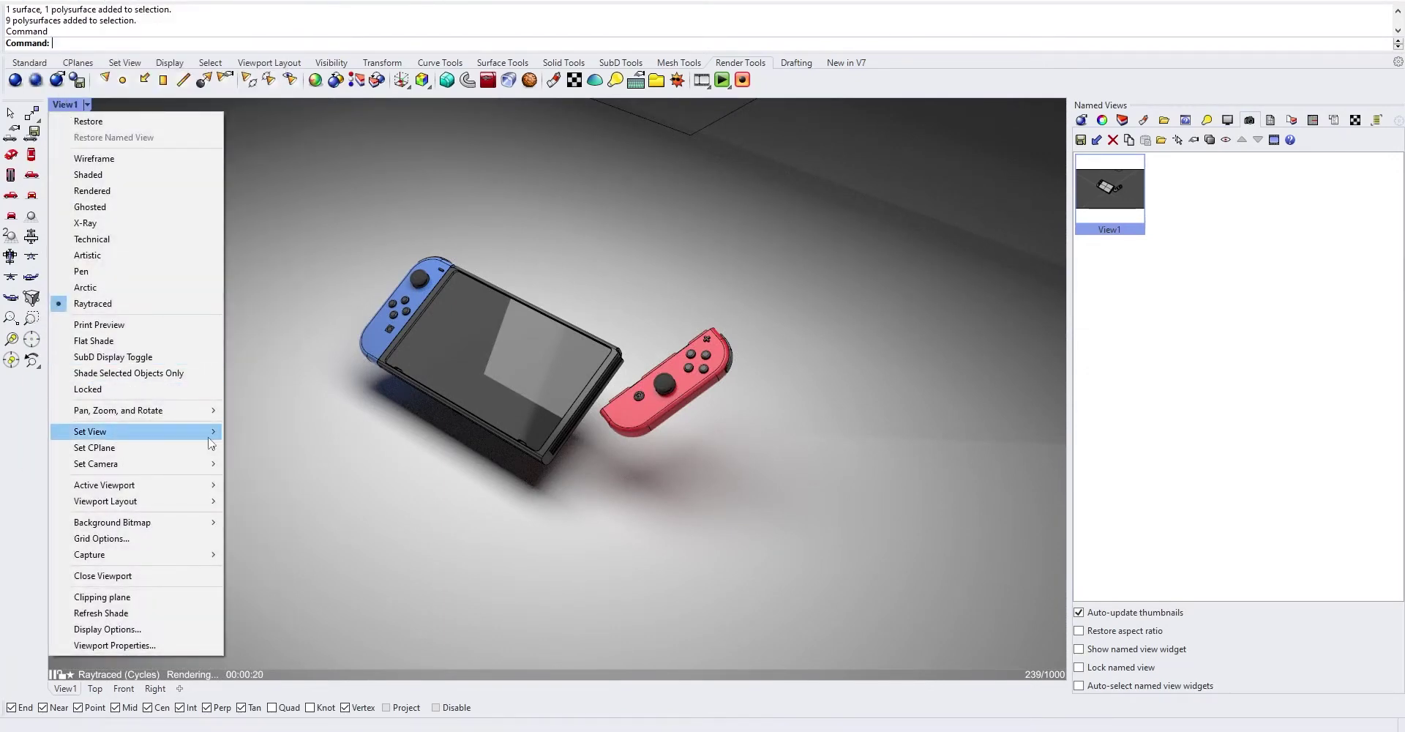
pyautogui.moveTo(194, 466)
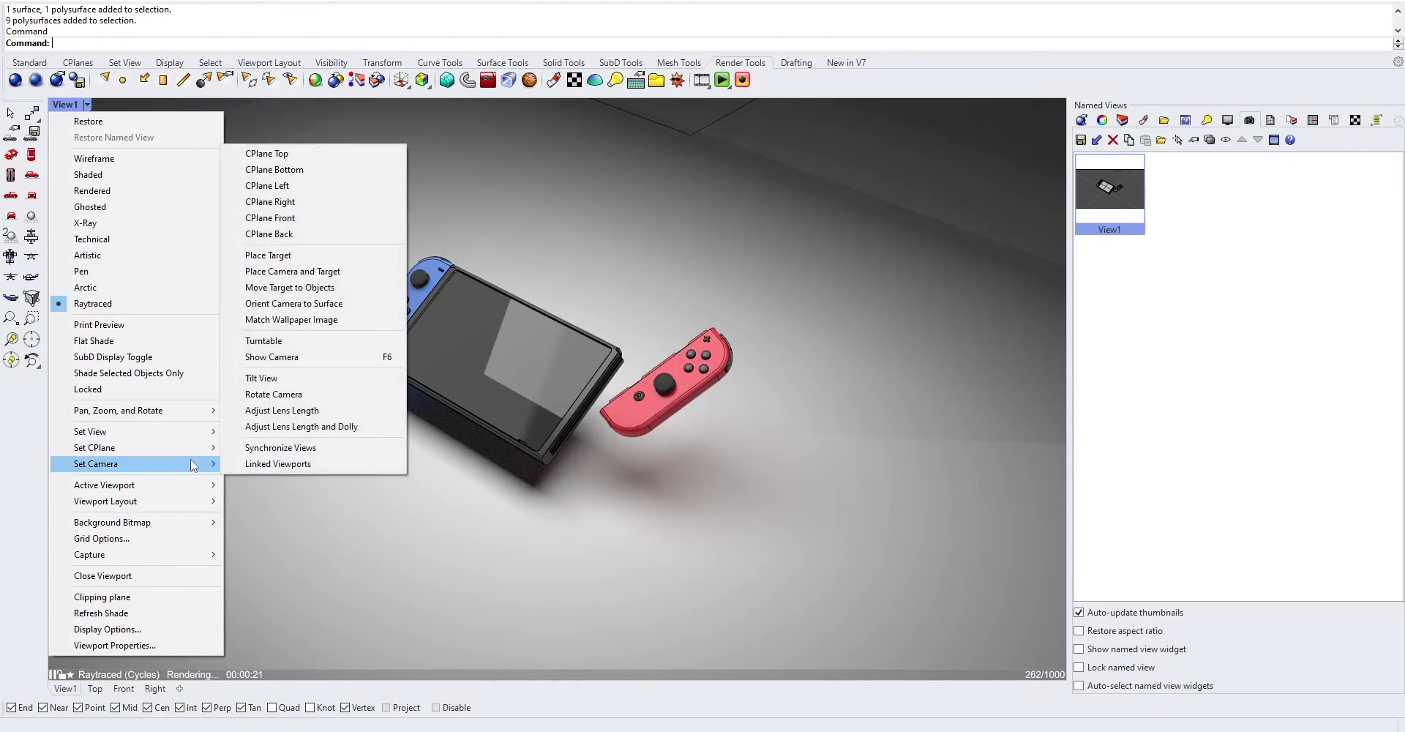
pyautogui.click(268, 427)
pyautogui.moveTo(735, 394); pyautogui.dragTo(905, 403)
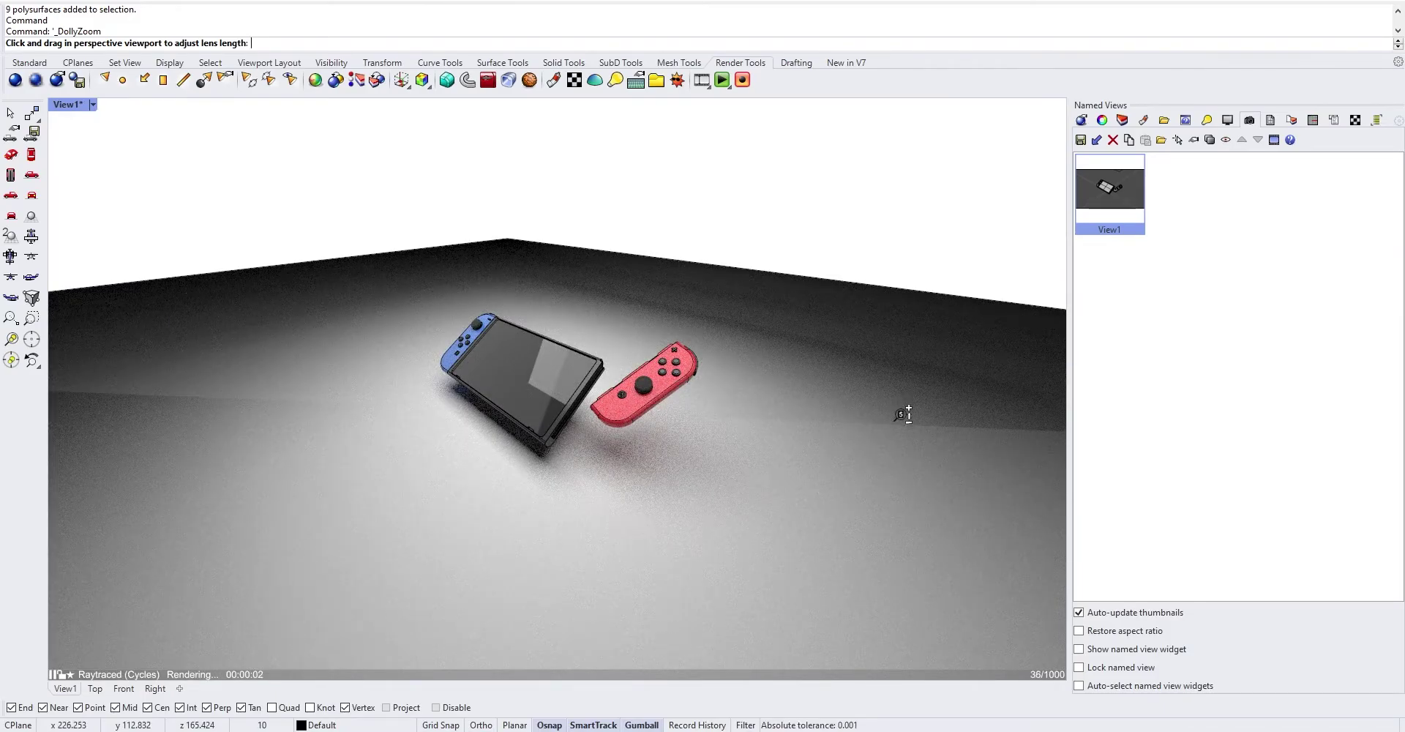
pyautogui.moveTo(902, 408); pyautogui.dragTo(932, 214)
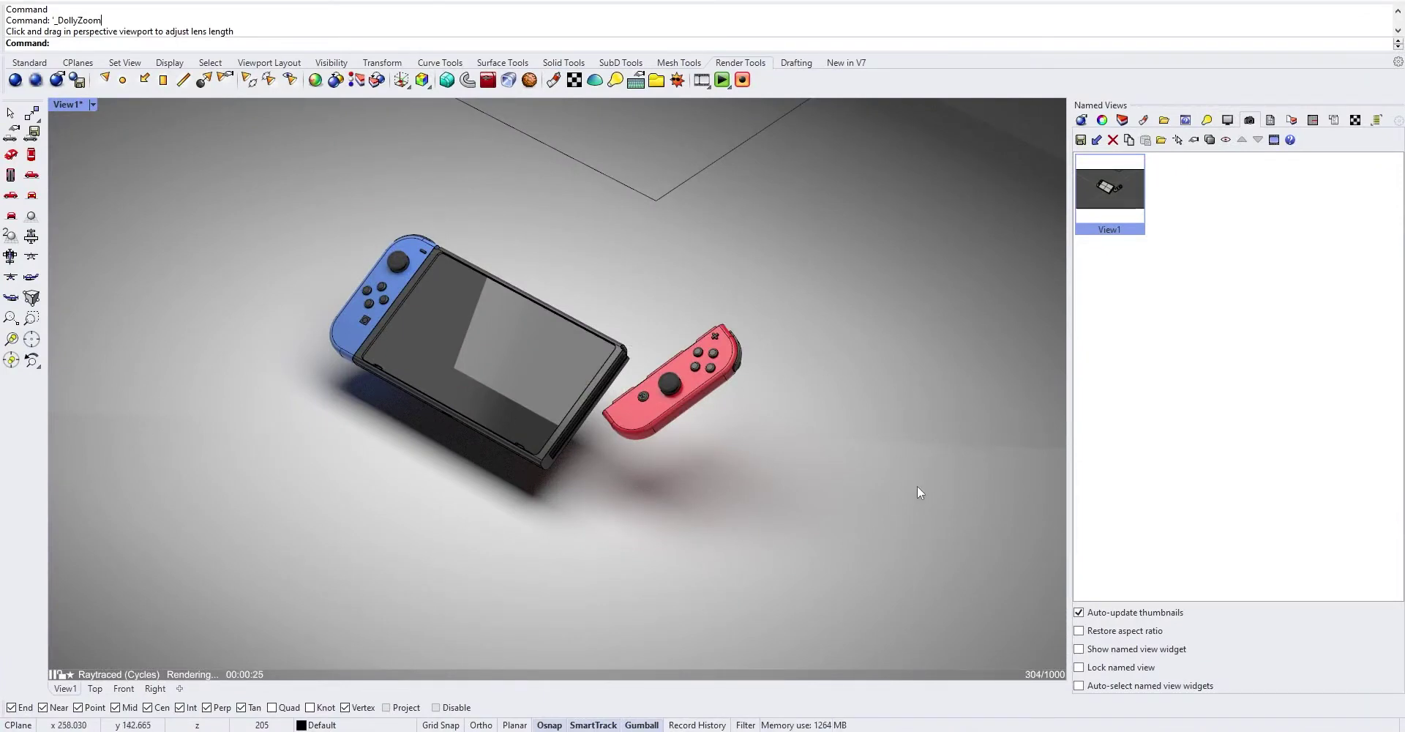
# - Import the BCN Airport environment from the environment library and use it as the custom environment for reflections
pyautogui.click(1102, 119)
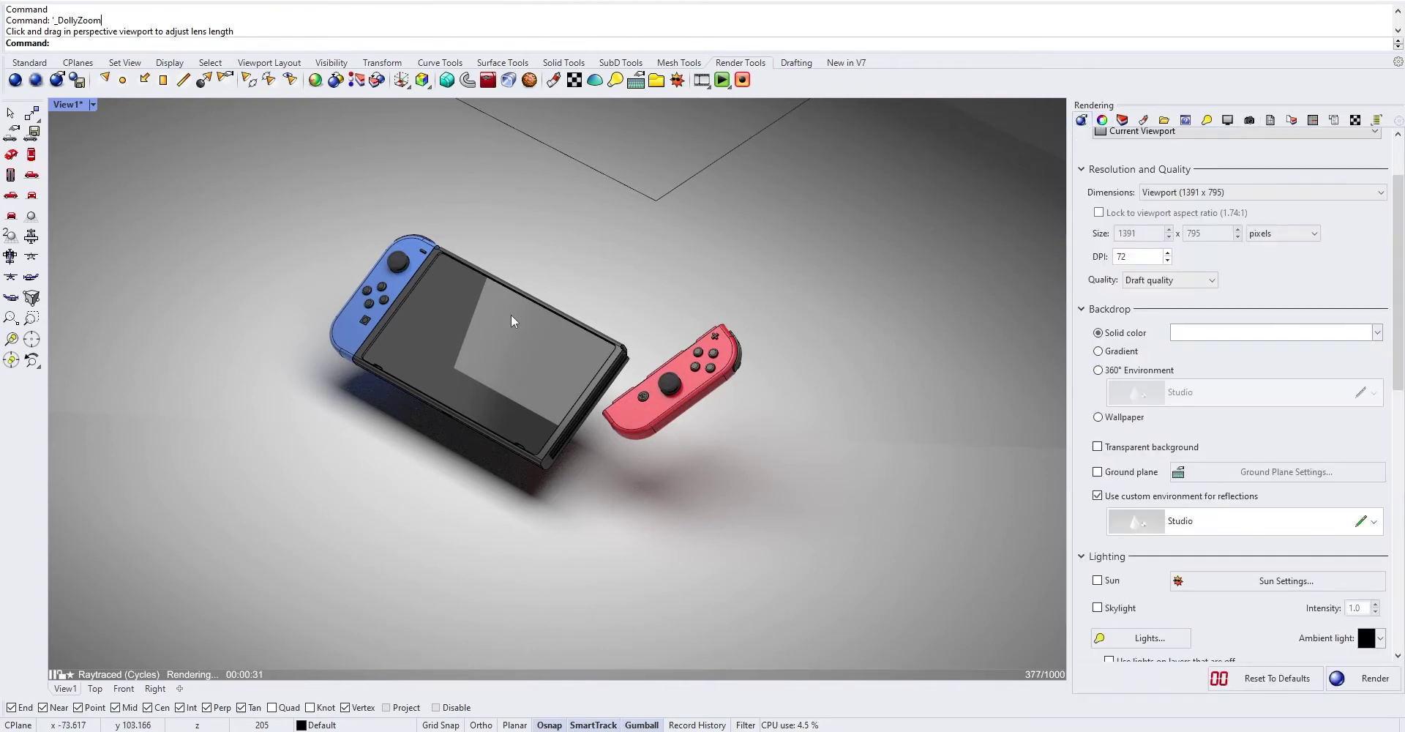
pyautogui.click(1372, 521)
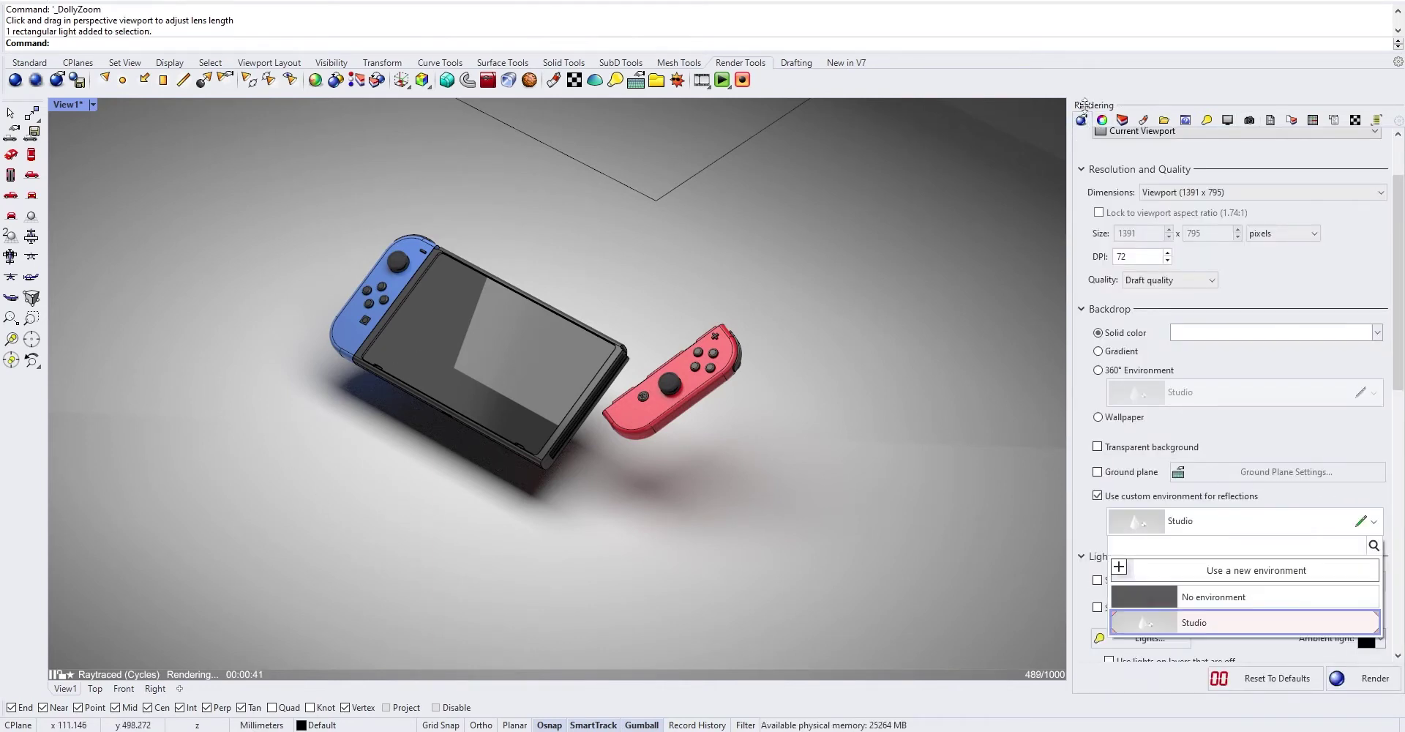
pyautogui.click(1082, 118)
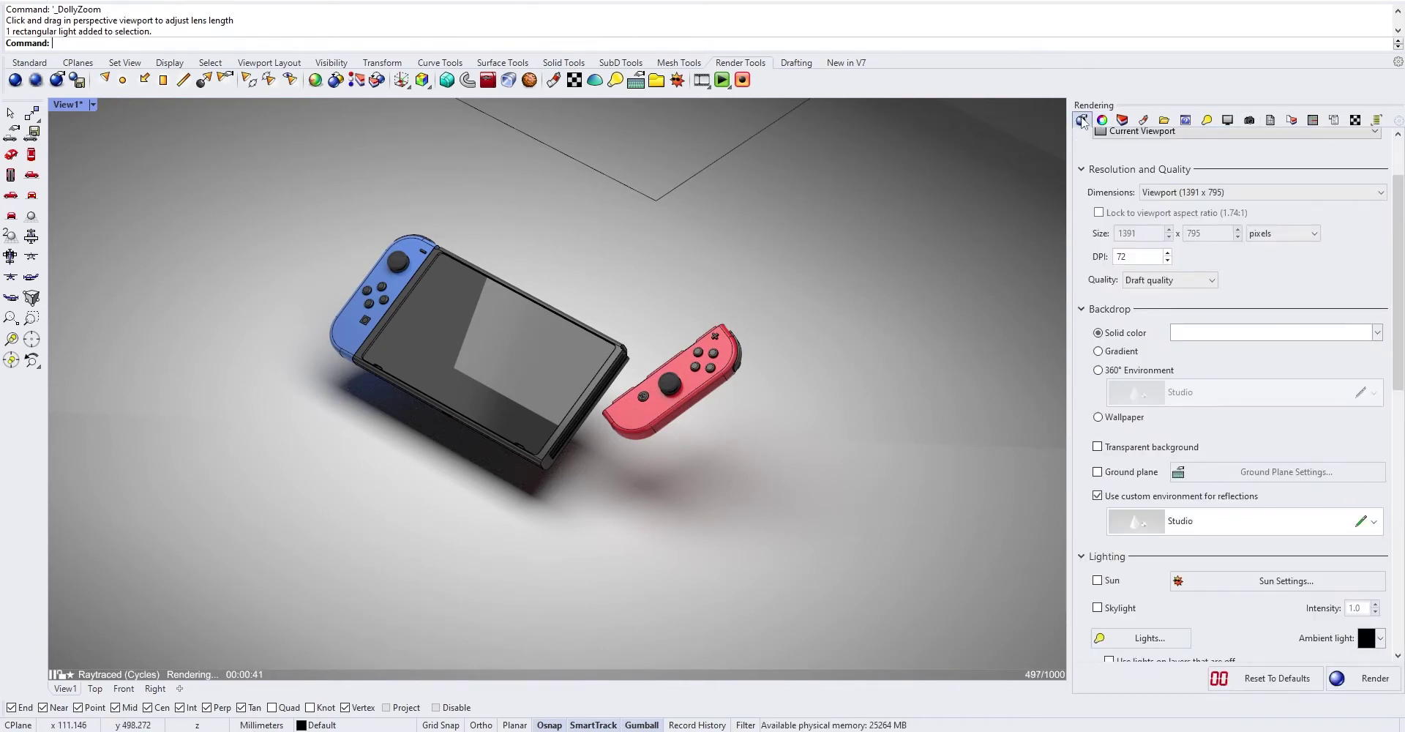
pyautogui.click(1200, 522)
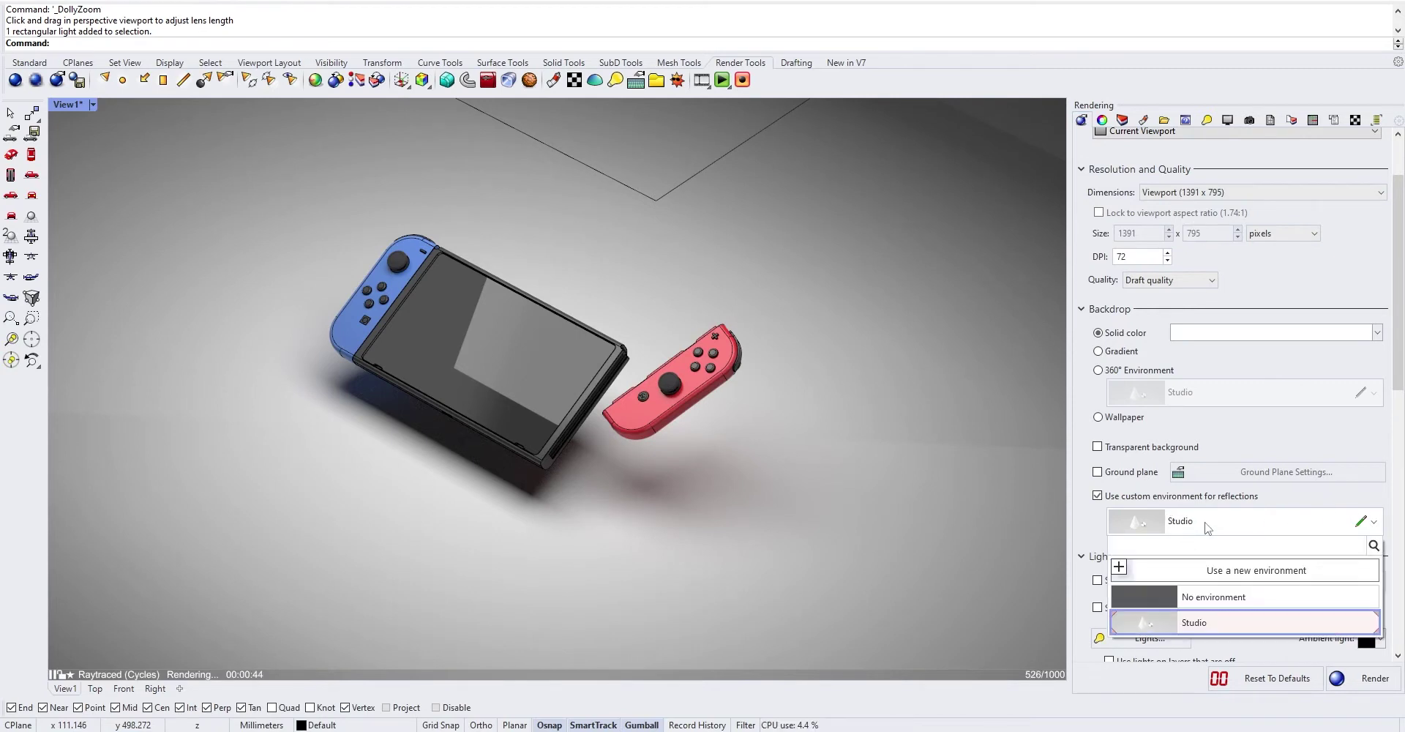
pyautogui.click(1277, 578)
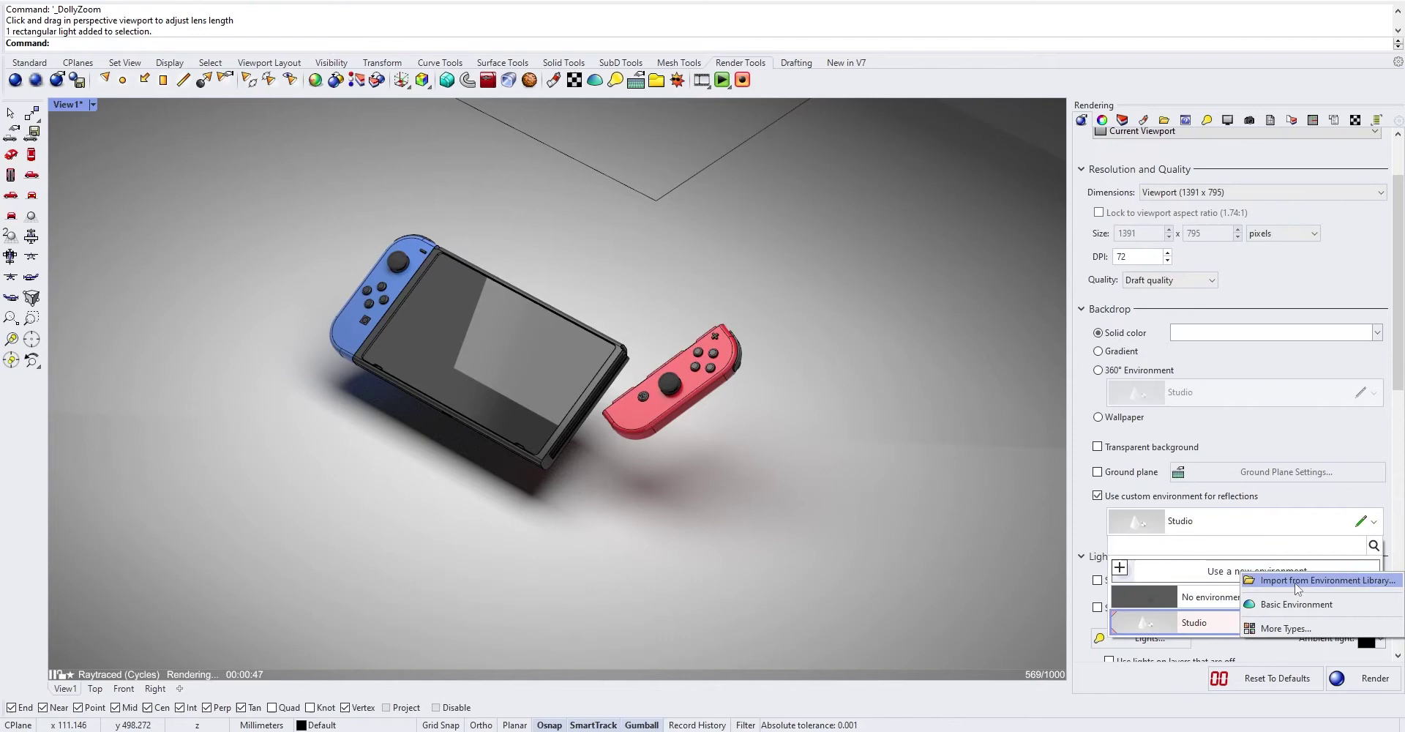
pyautogui.click(1298, 582)
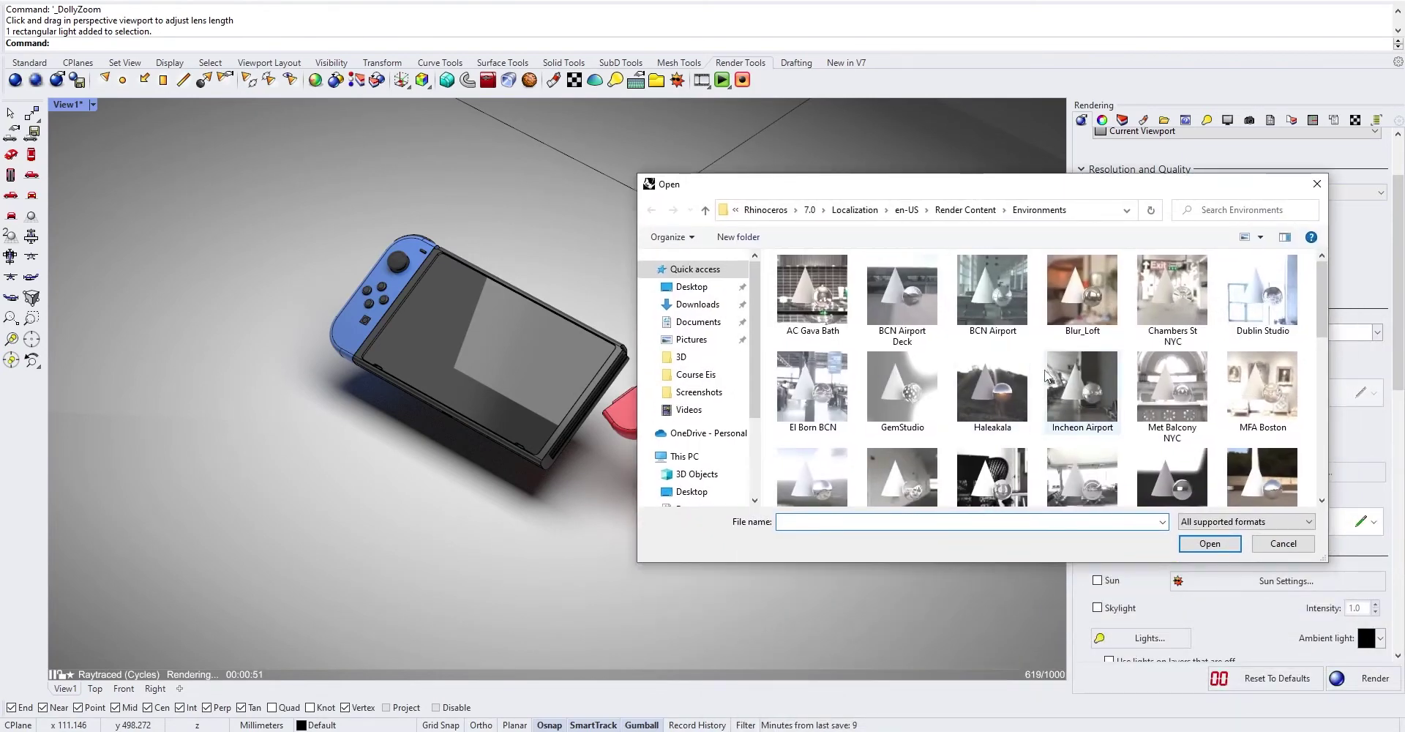
pyautogui.scroll(-5, 1038, 396)
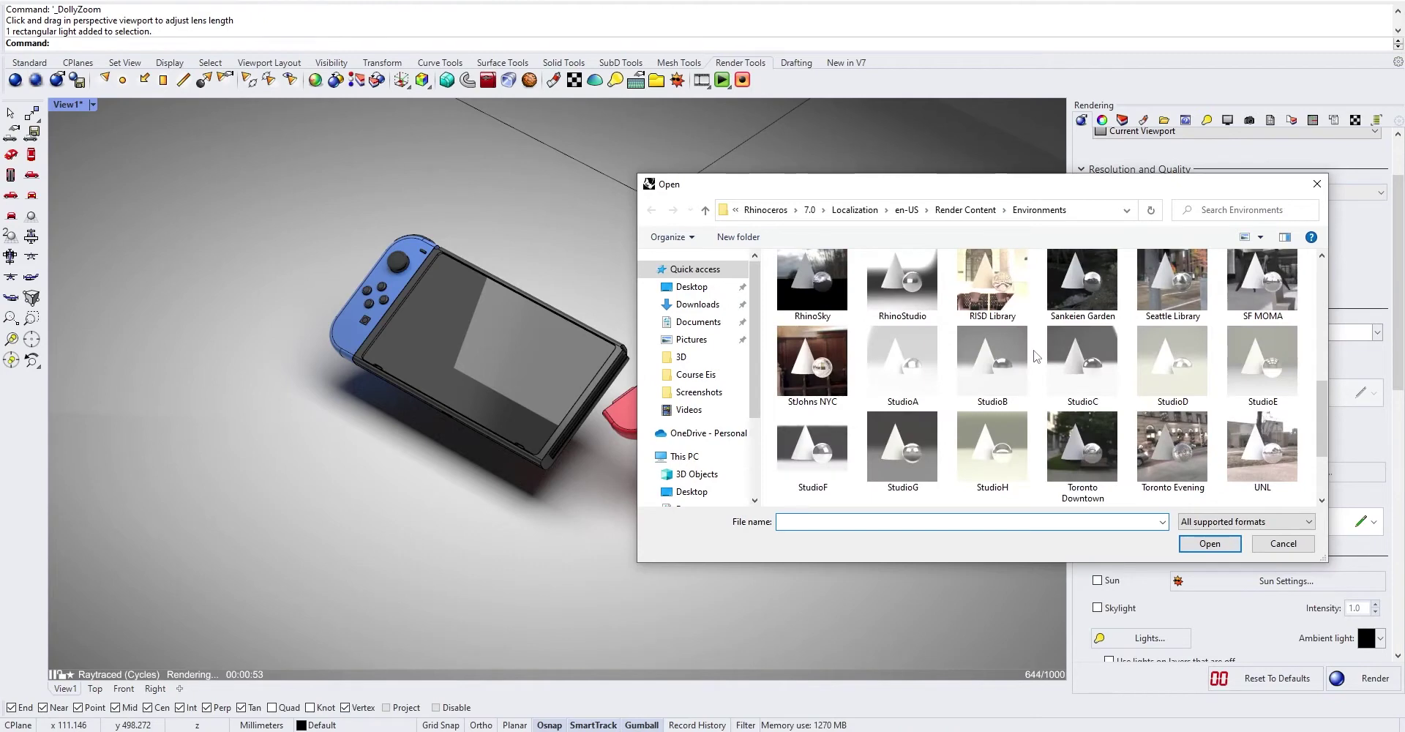
pyautogui.scroll(-1, 1038, 356)
pyautogui.scroll(6, 1038, 359)
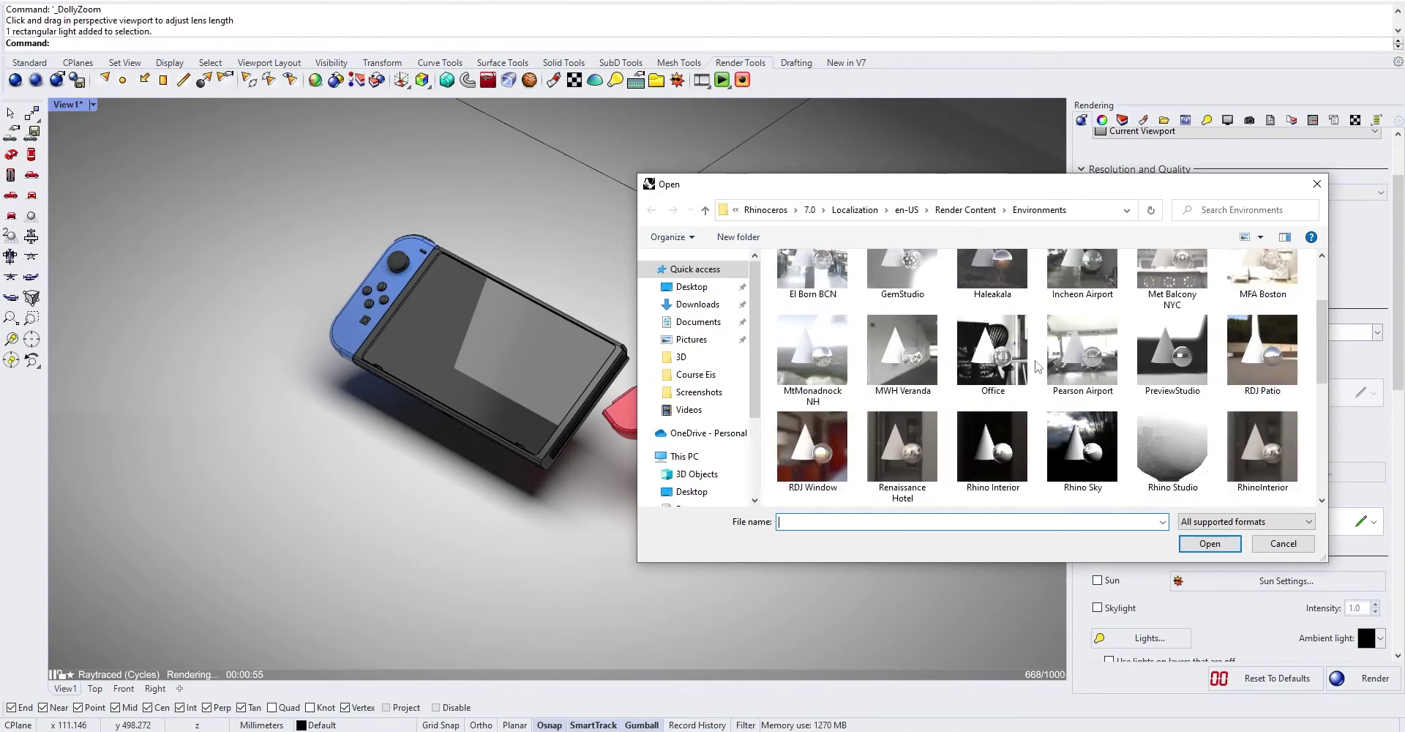
pyautogui.click(992, 290)
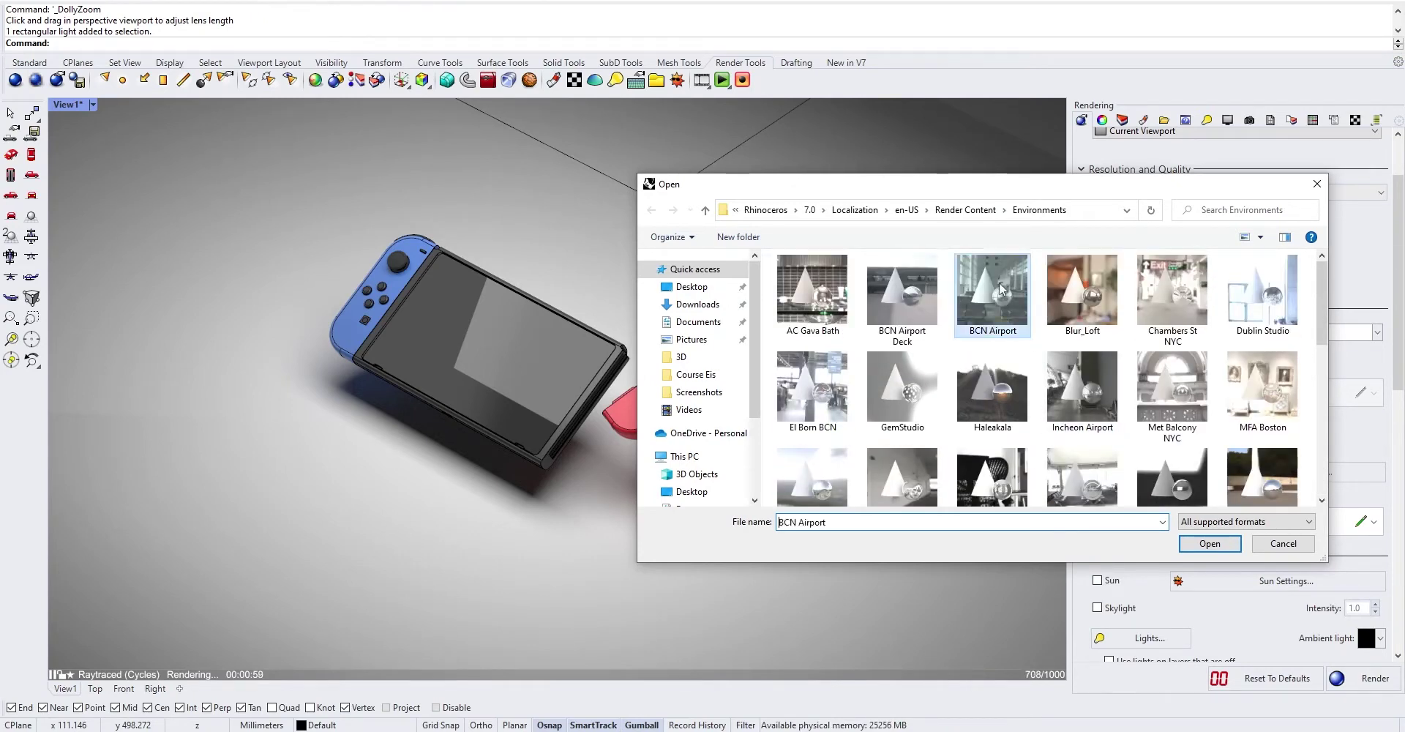
pyautogui.click(1210, 543)
pyautogui.click(461, 361)
pyautogui.press('Escape')
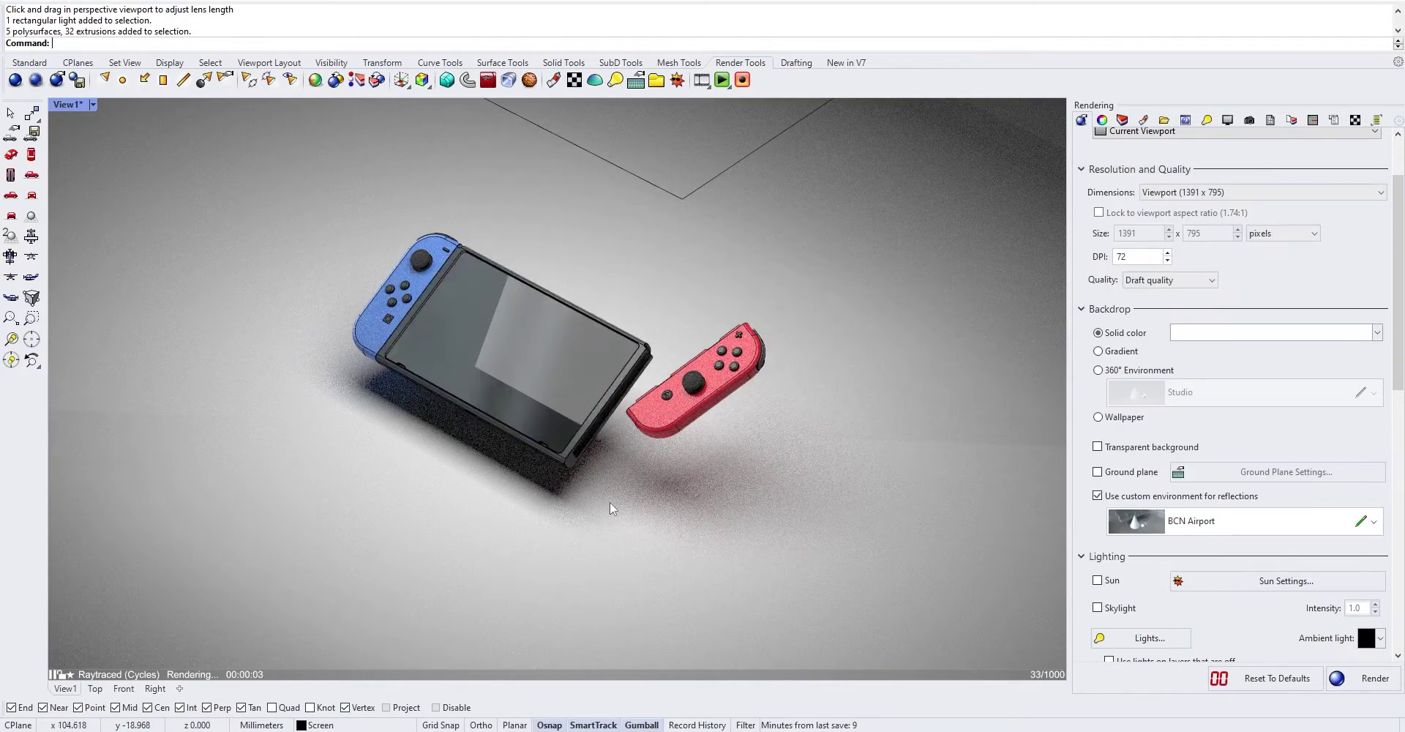
# - Raise the roughness of the glossy black screen material, Physically Based (1), to about 10%
pyautogui.click(1143, 120)
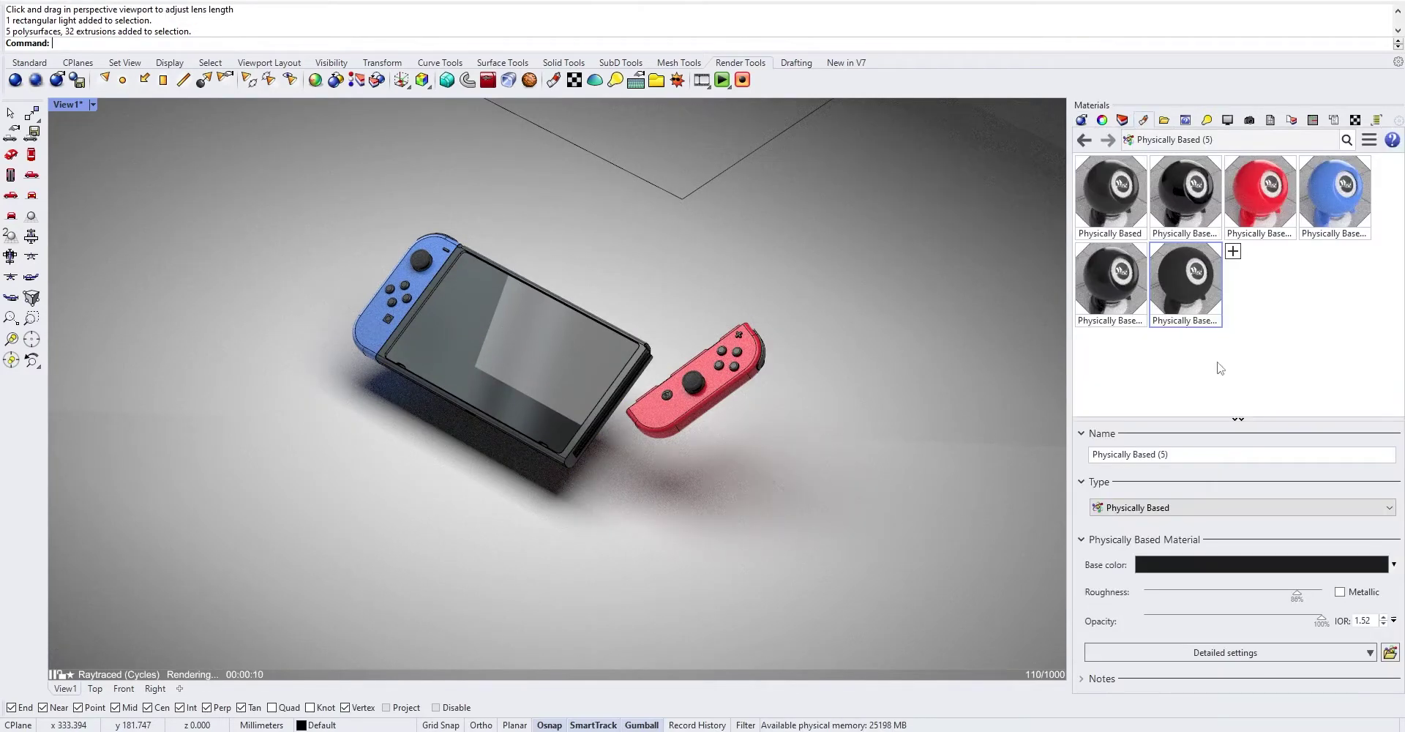
pyautogui.click(1177, 187)
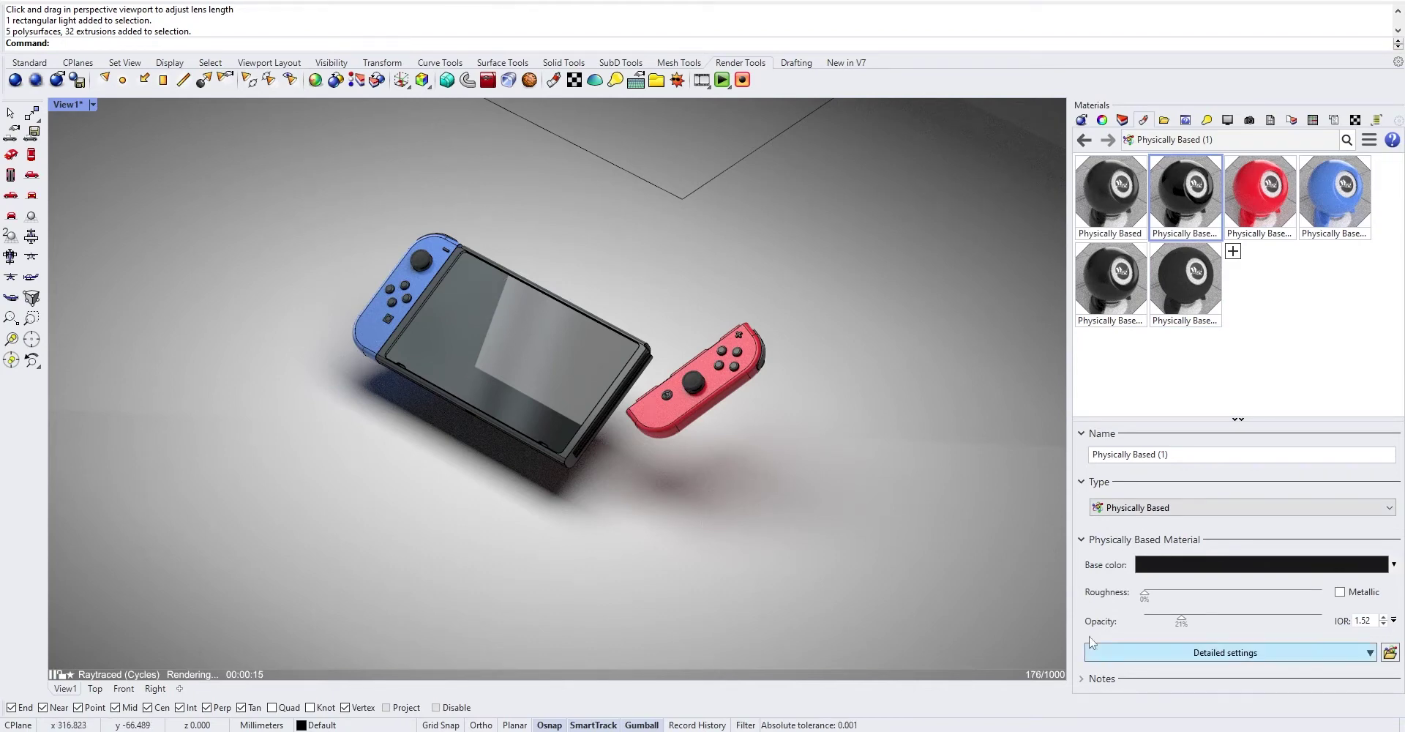
pyautogui.moveTo(1145, 593); pyautogui.dragTo(1162, 593)
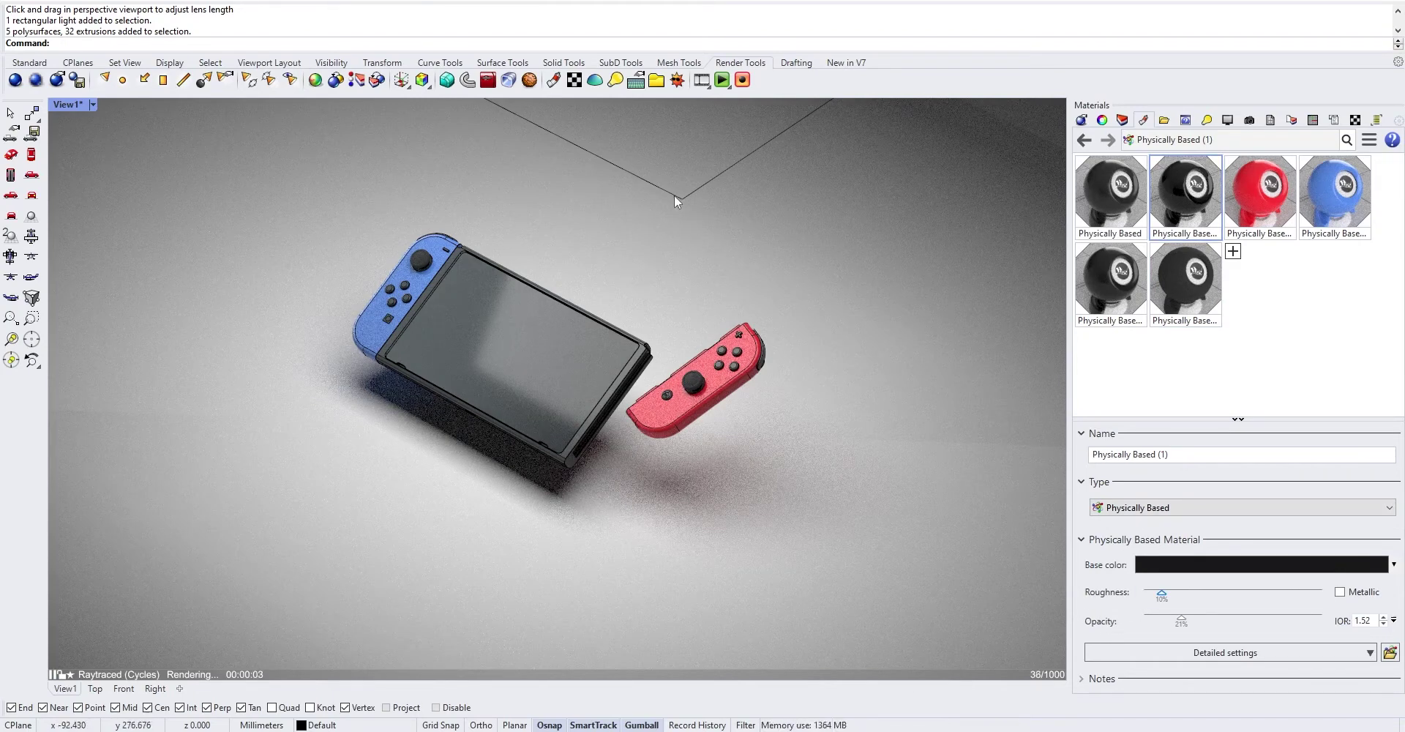
# - Save the current camera framing as the named view View1
pyautogui.click(1228, 119)
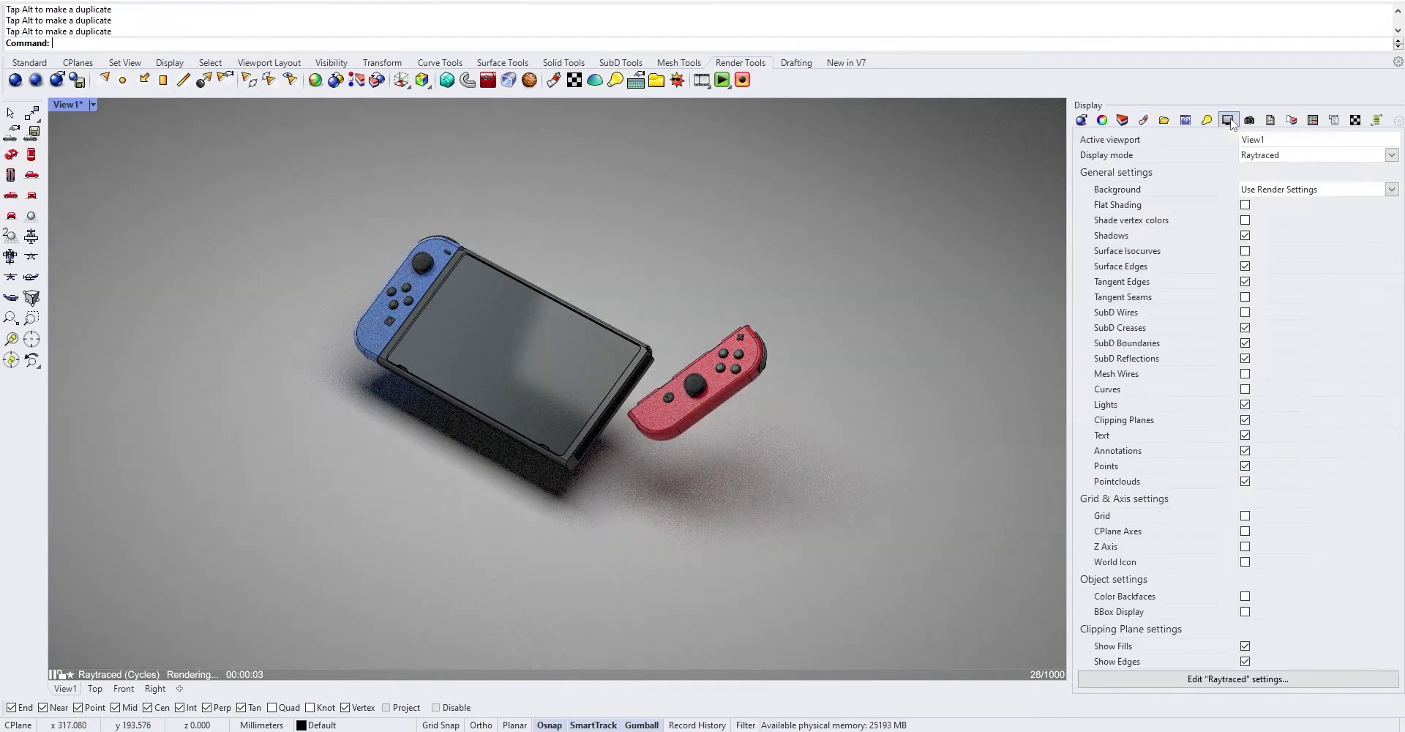
pyautogui.rightClick(1227, 119)
pyautogui.click(1226, 119)
pyautogui.click(1249, 120)
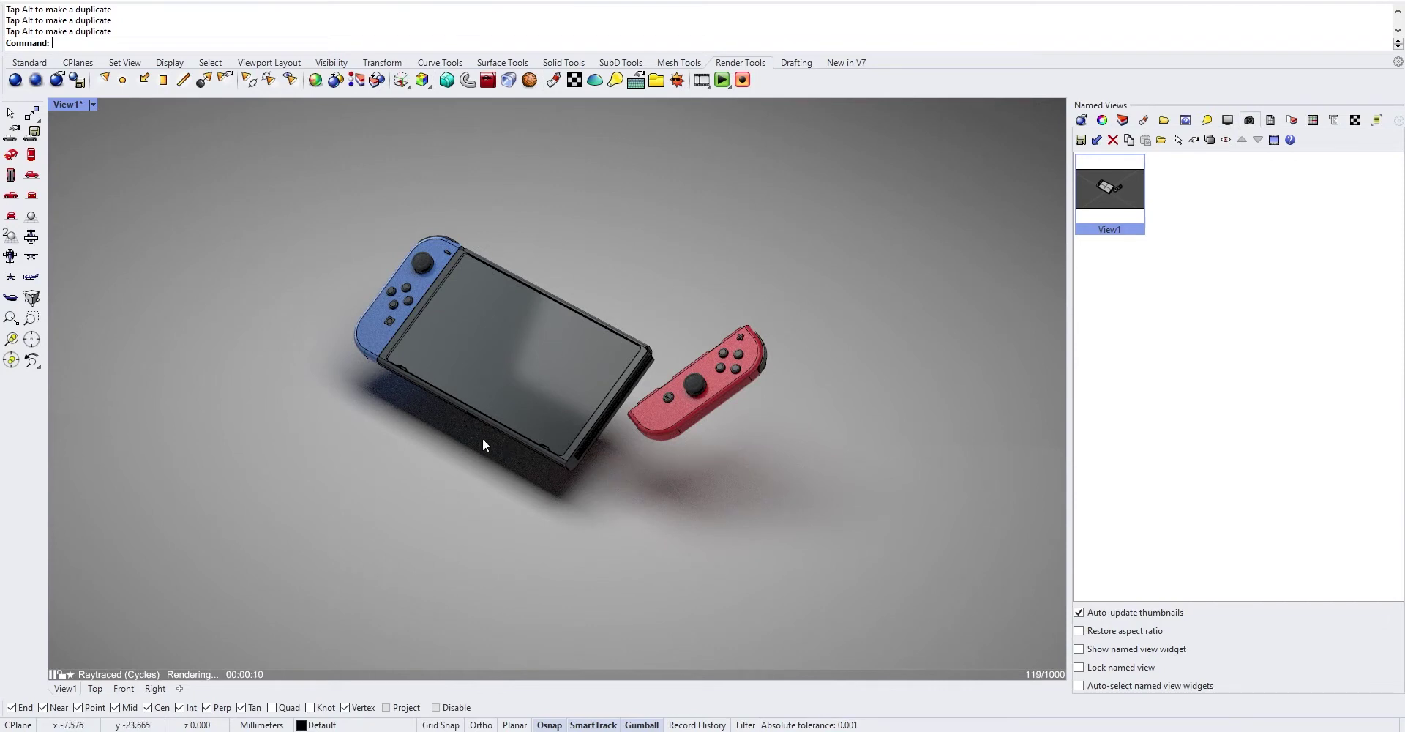
pyautogui.click(1081, 140)
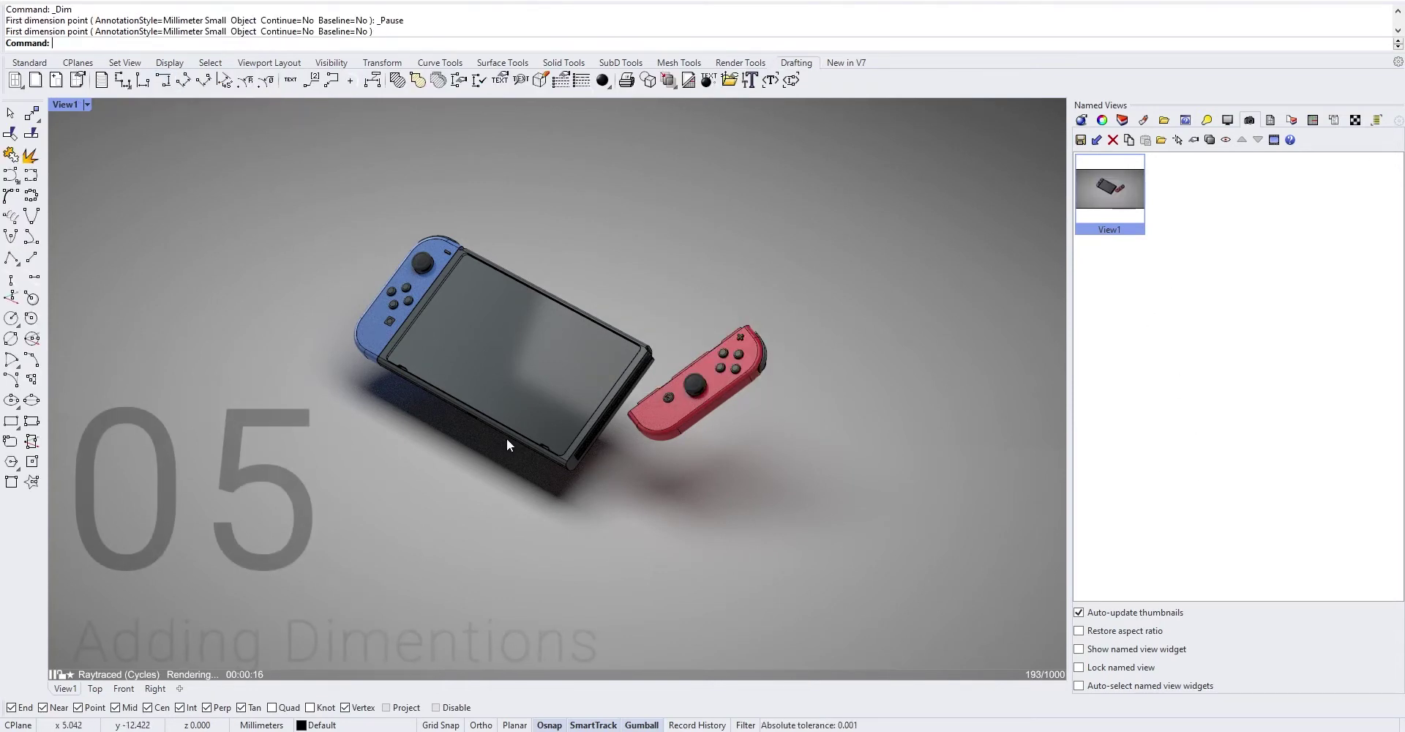
# - Orient the construction plane to the tilted console body with the CPlane Object option
pyautogui.click(77, 63)
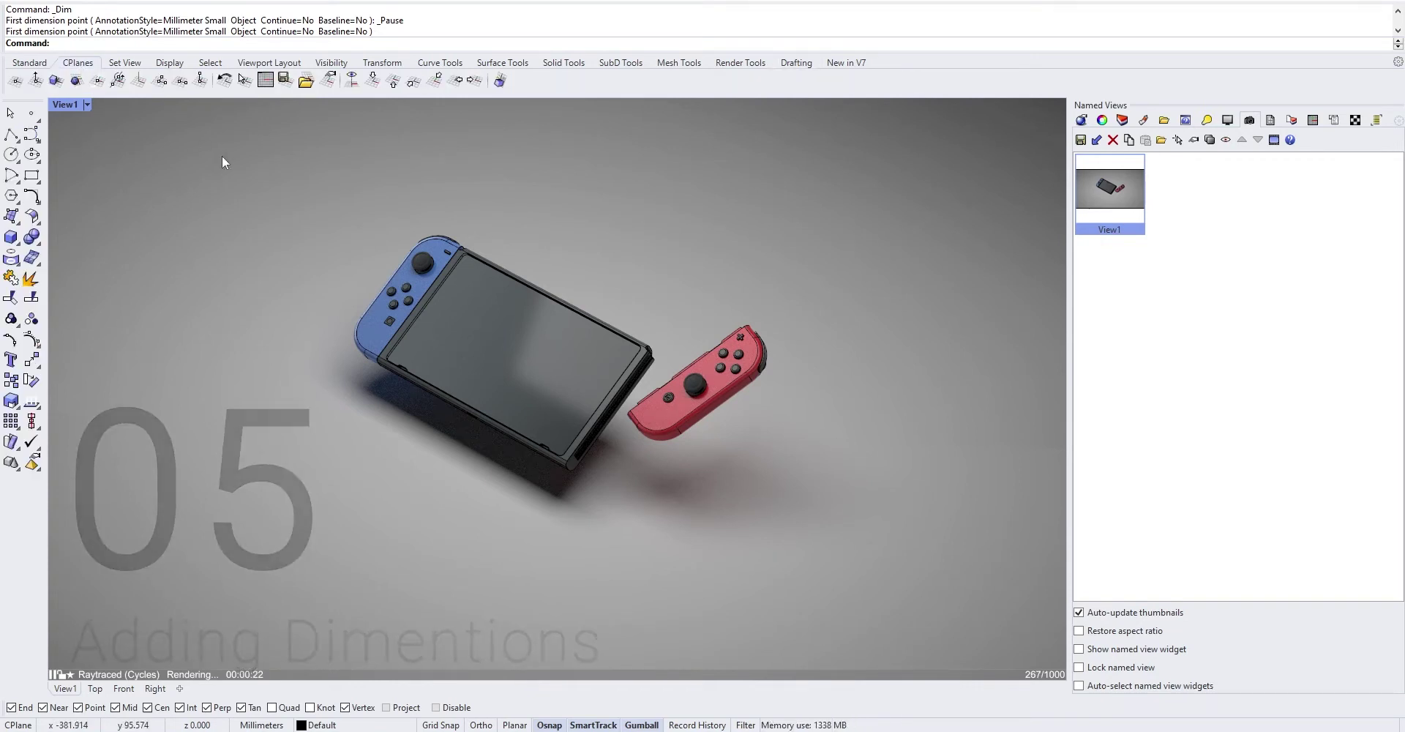
pyautogui.click(55, 81)
pyautogui.click(566, 399)
pyautogui.click(566, 392)
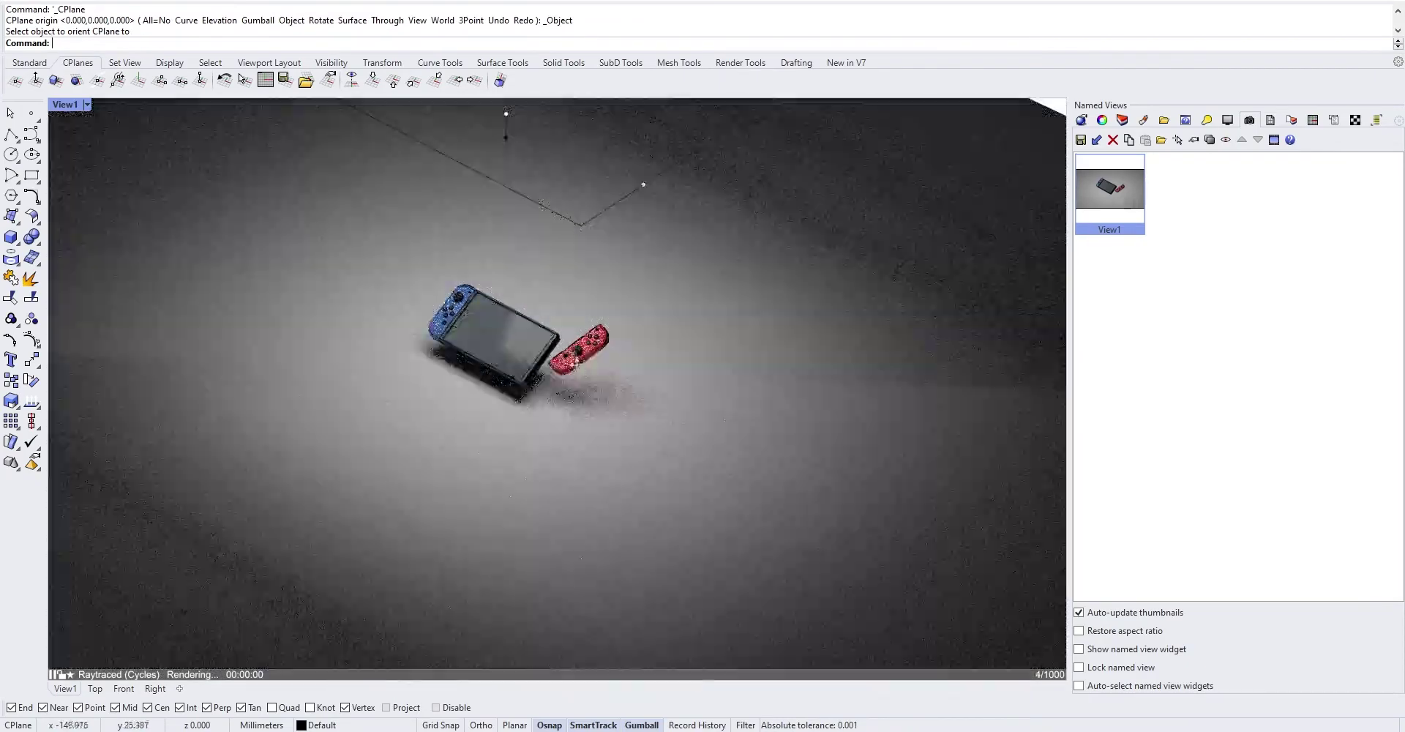
# - Switch the viewport to the Shaded display mode and restore the named view View1
pyautogui.moveTo(574, 362)
pyautogui.mouseDown(button='right')
pyautogui.moveTo(638, 395)
pyautogui.moveTo(581, 358)
pyautogui.mouseUp(button='right')
pyautogui.scroll(8, 641, 399)
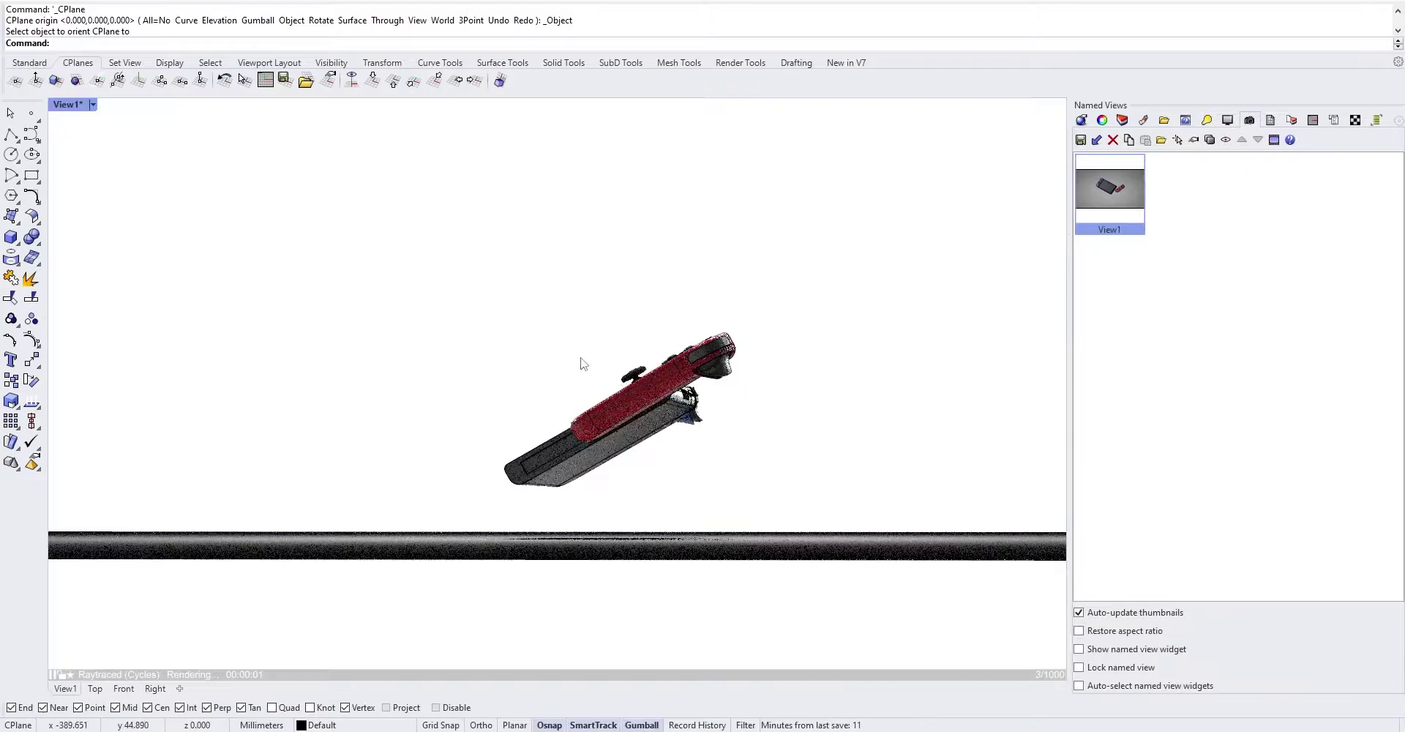
pyautogui.rightClick(60, 107)
pyautogui.click(92, 150)
pyautogui.scroll(-5, 492, 339)
pyautogui.moveTo(492, 329); pyautogui.dragTo(601, 410, button='right')
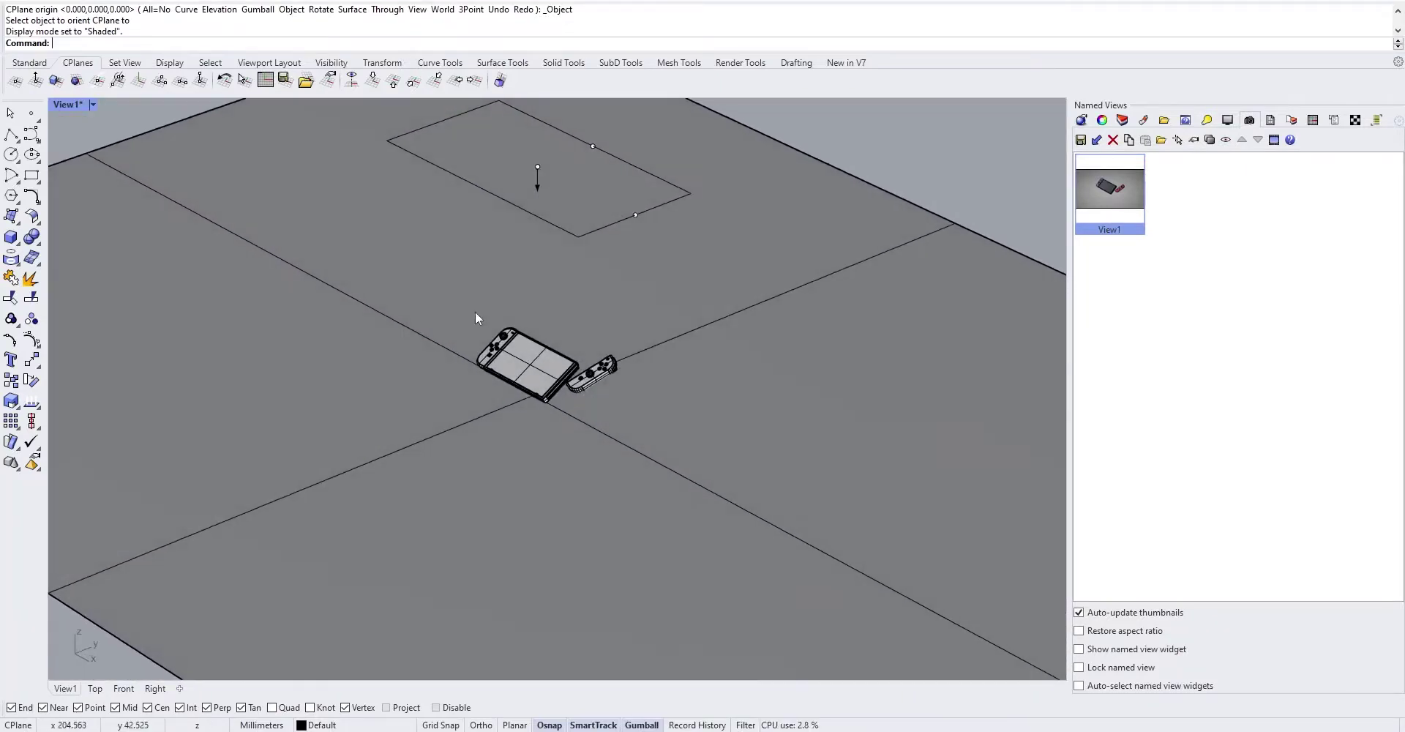
pyautogui.scroll(10, 502, 324)
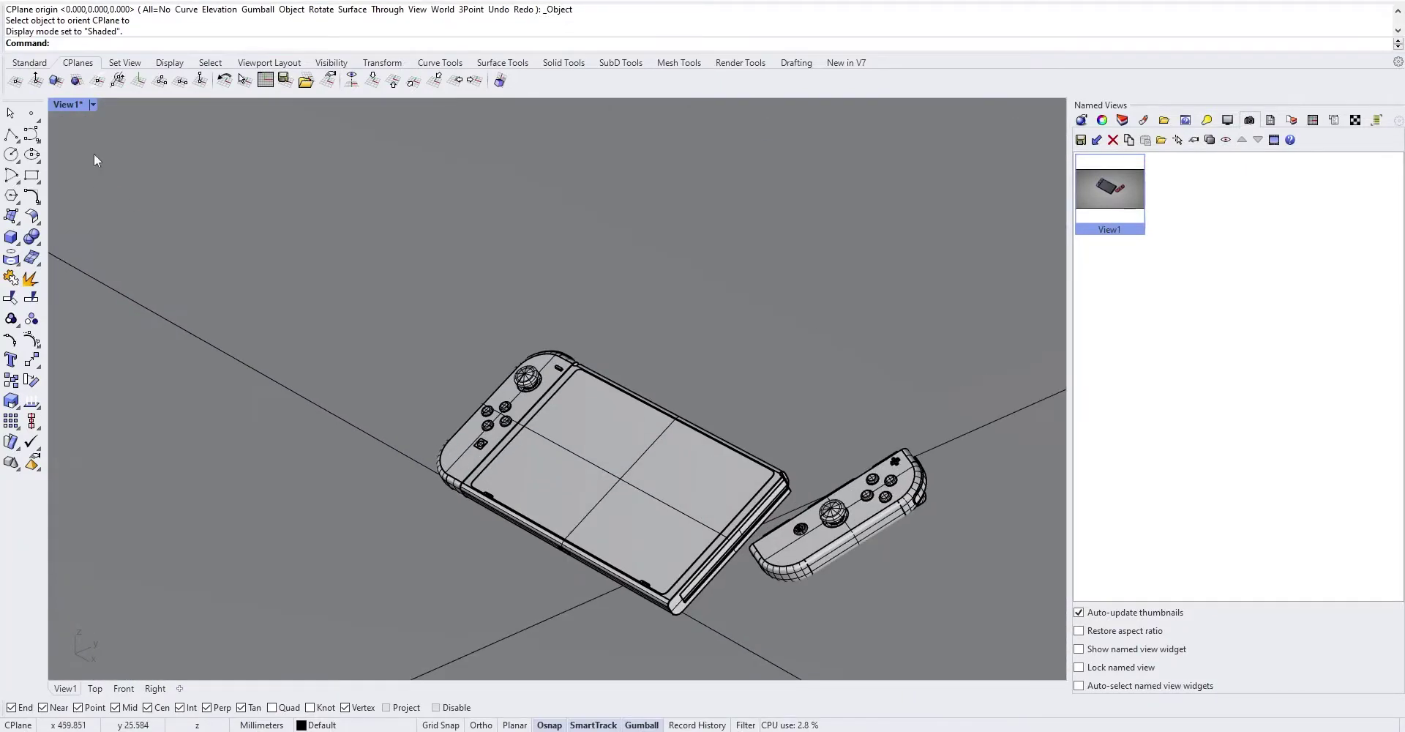
pyautogui.doubleClick(1120, 175)
# - Add a vertical dimension between the two corners of the console's open short side, placing it just outside that edge
pyautogui.click(797, 63)
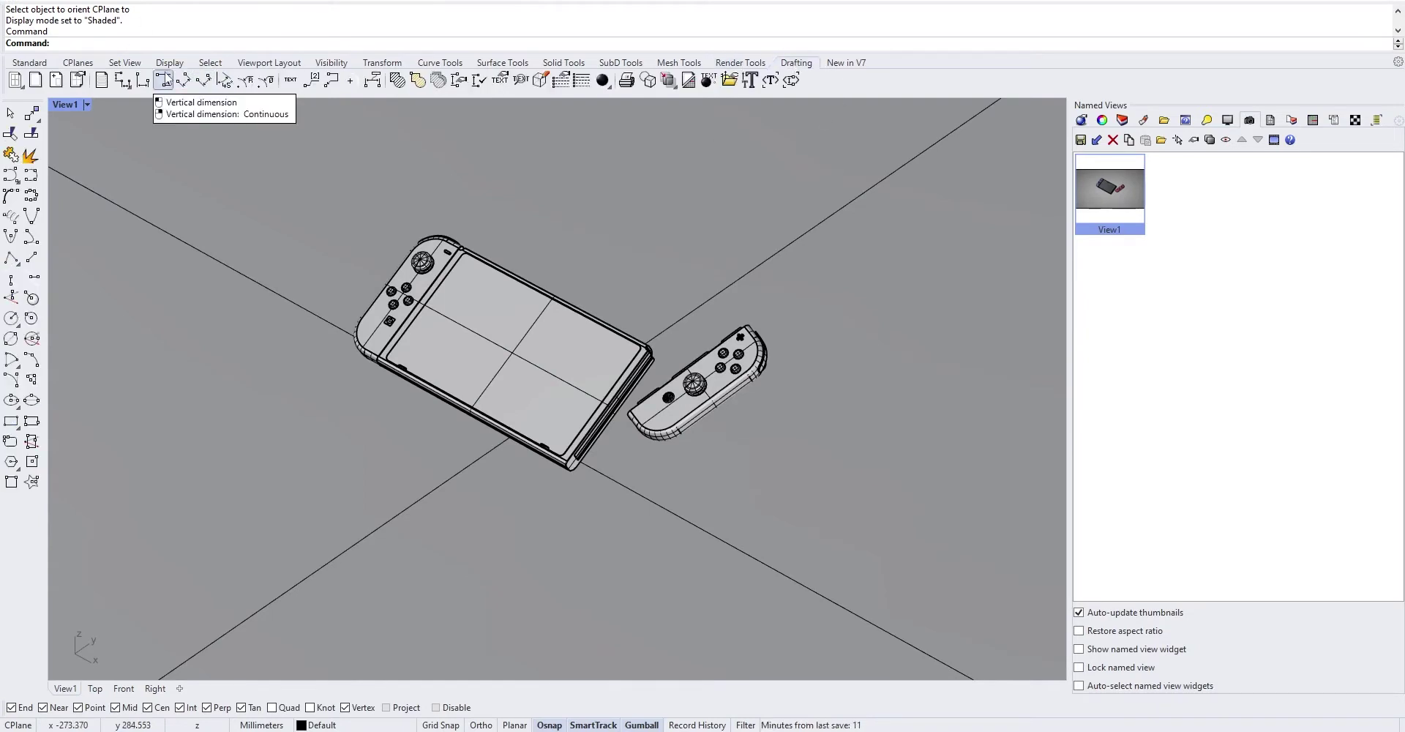
pyautogui.click(163, 79)
pyautogui.scroll(5, 578, 469)
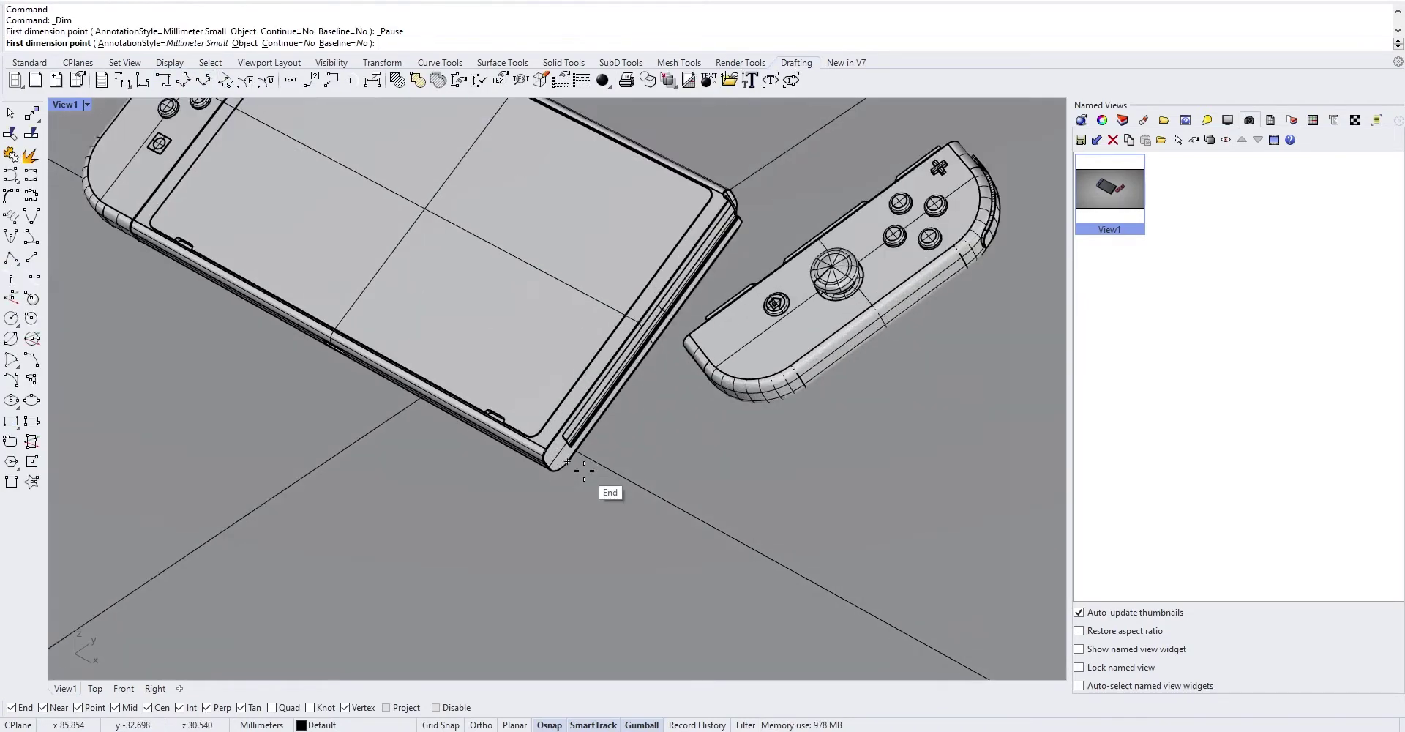
pyautogui.scroll(9, 512, 463)
pyautogui.click(513, 457)
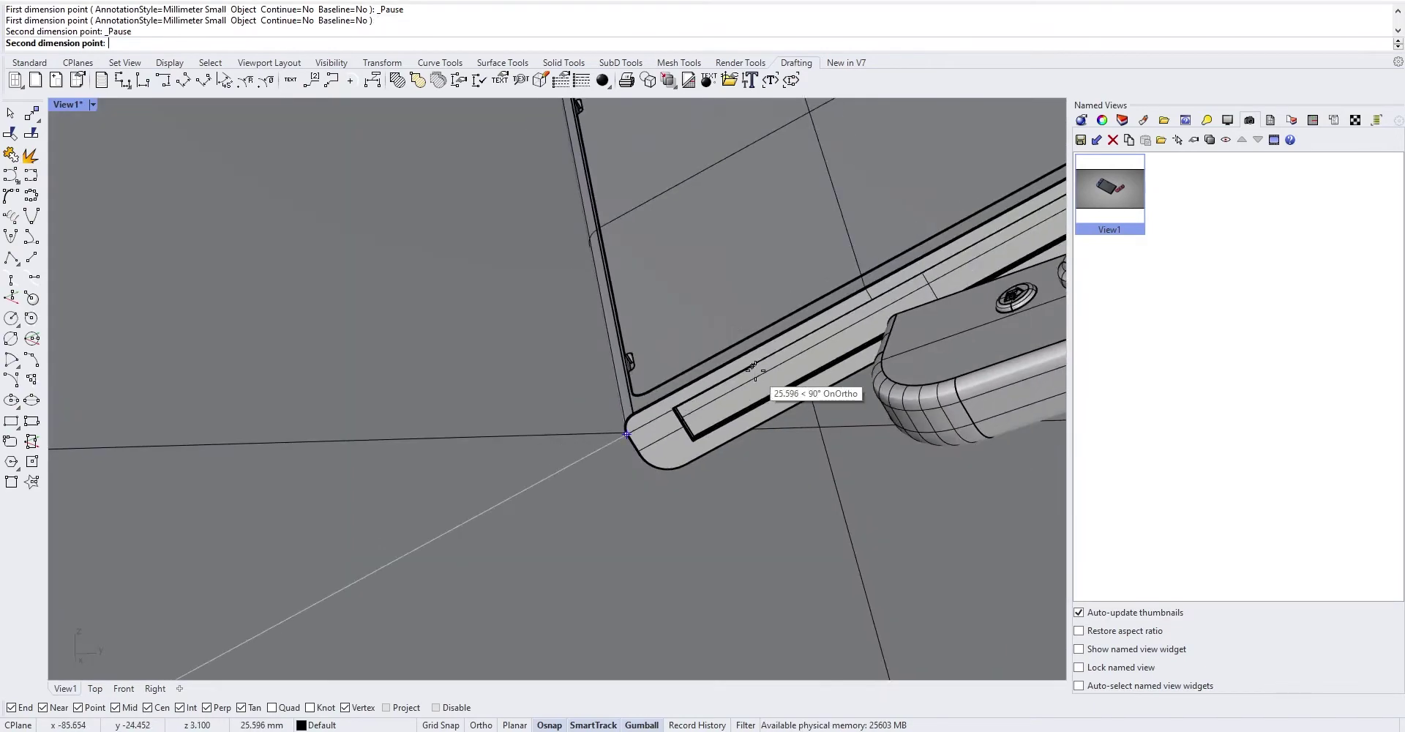
pyautogui.keyDown('shift'); pyautogui.moveTo(708, 381); pyautogui.dragTo(488, 491, button='right'); pyautogui.keyUp('shift')
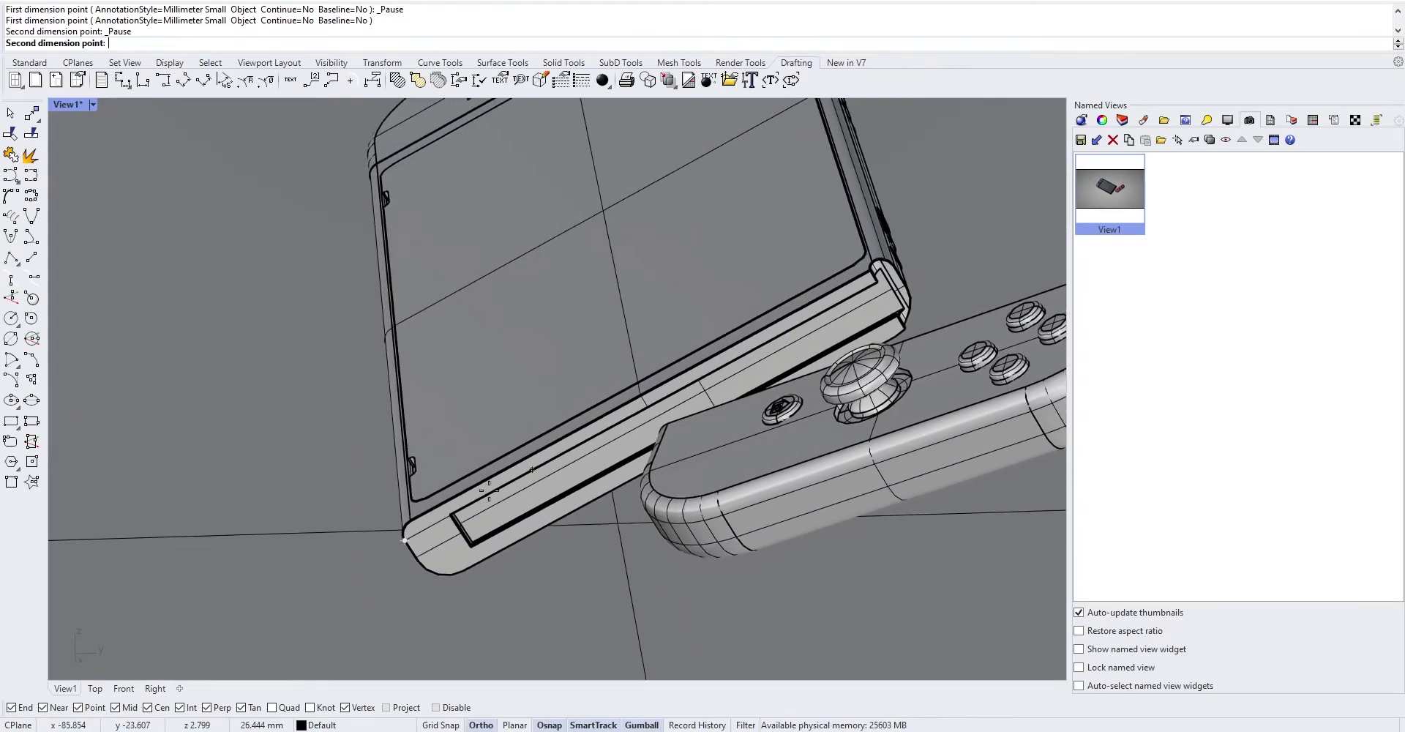
pyautogui.click(892, 267)
pyautogui.scroll(-9, 743, 396)
pyautogui.moveTo(743, 395); pyautogui.dragTo(904, 394, button='right')
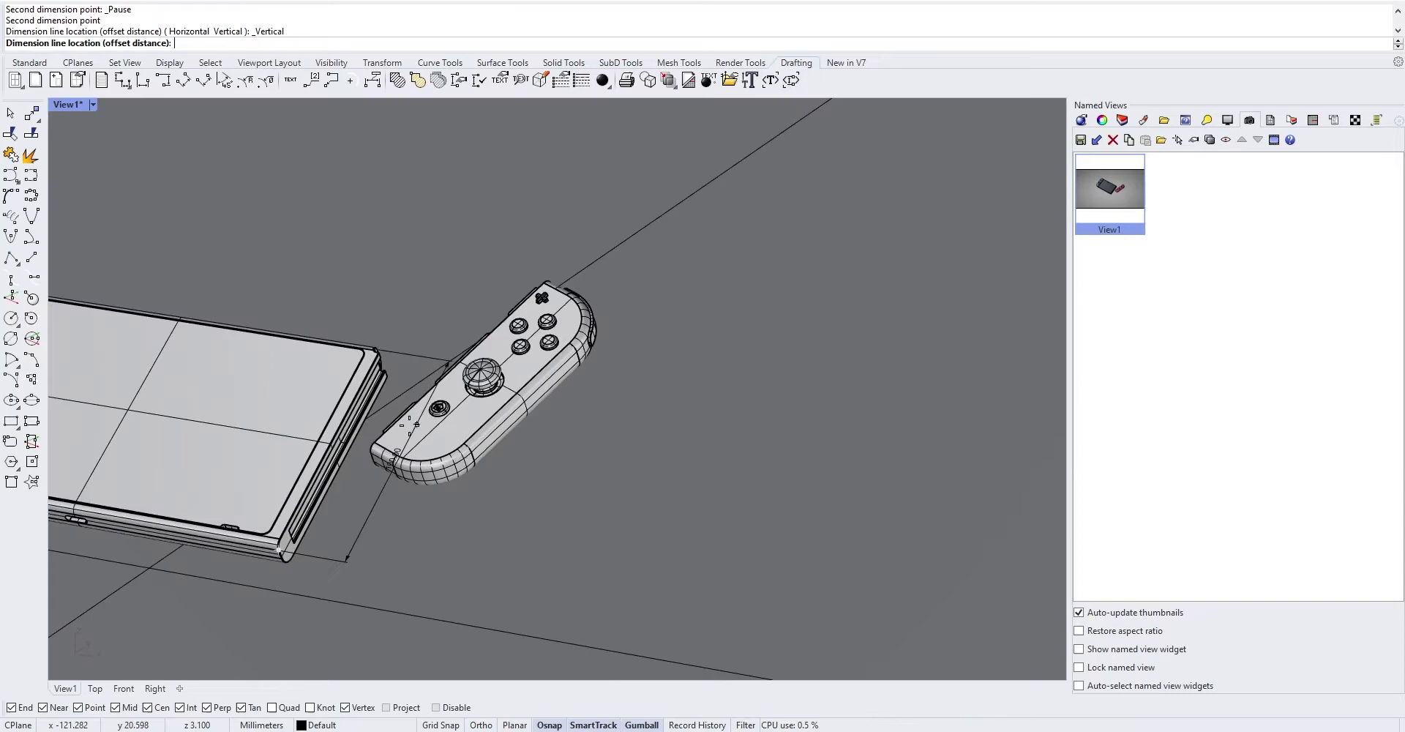
pyautogui.scroll(4, 362, 435)
pyautogui.keyDown('shift'); pyautogui.moveTo(362, 434); pyautogui.dragTo(706, 384, button='right'); pyautogui.keyUp('shift')
pyautogui.click(525, 396)
pyautogui.scroll(-5, 526, 396)
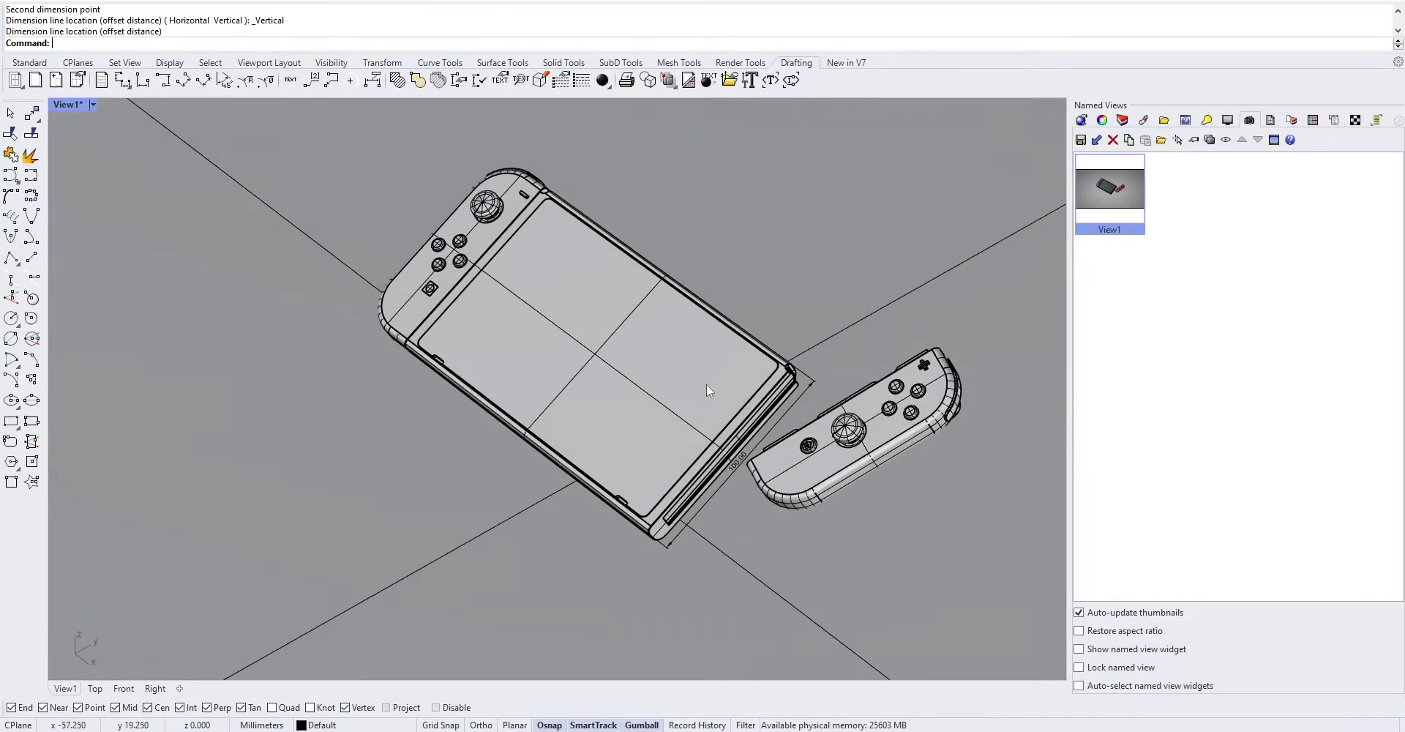
# - Add a horizontal dimension along the console body's upper long side, from the open end's corner to the attached controller, placed outside that edge
pyautogui.click(142, 80)
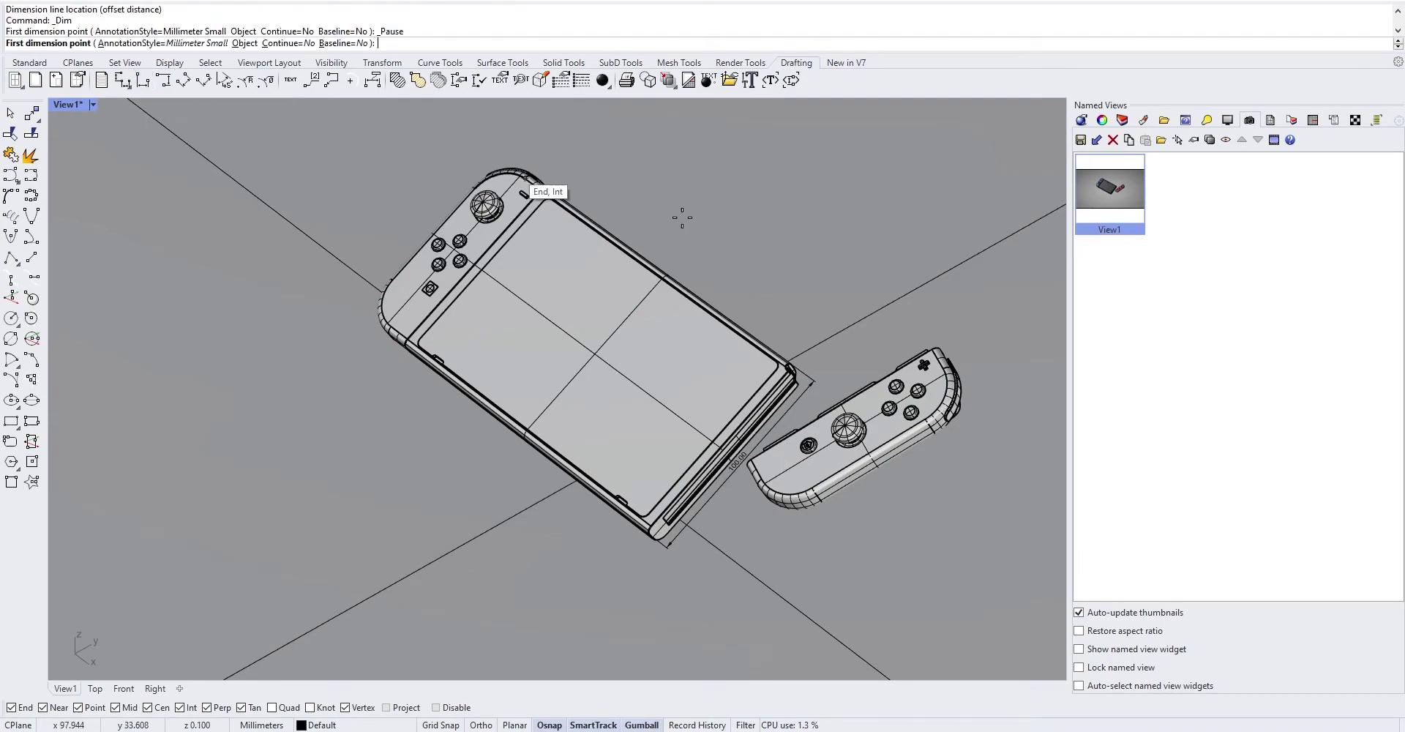
pyautogui.scroll(3, 605, 284)
pyautogui.moveTo(539, 195); pyautogui.dragTo(439, 201, button='right')
pyautogui.scroll(10, 645, 571)
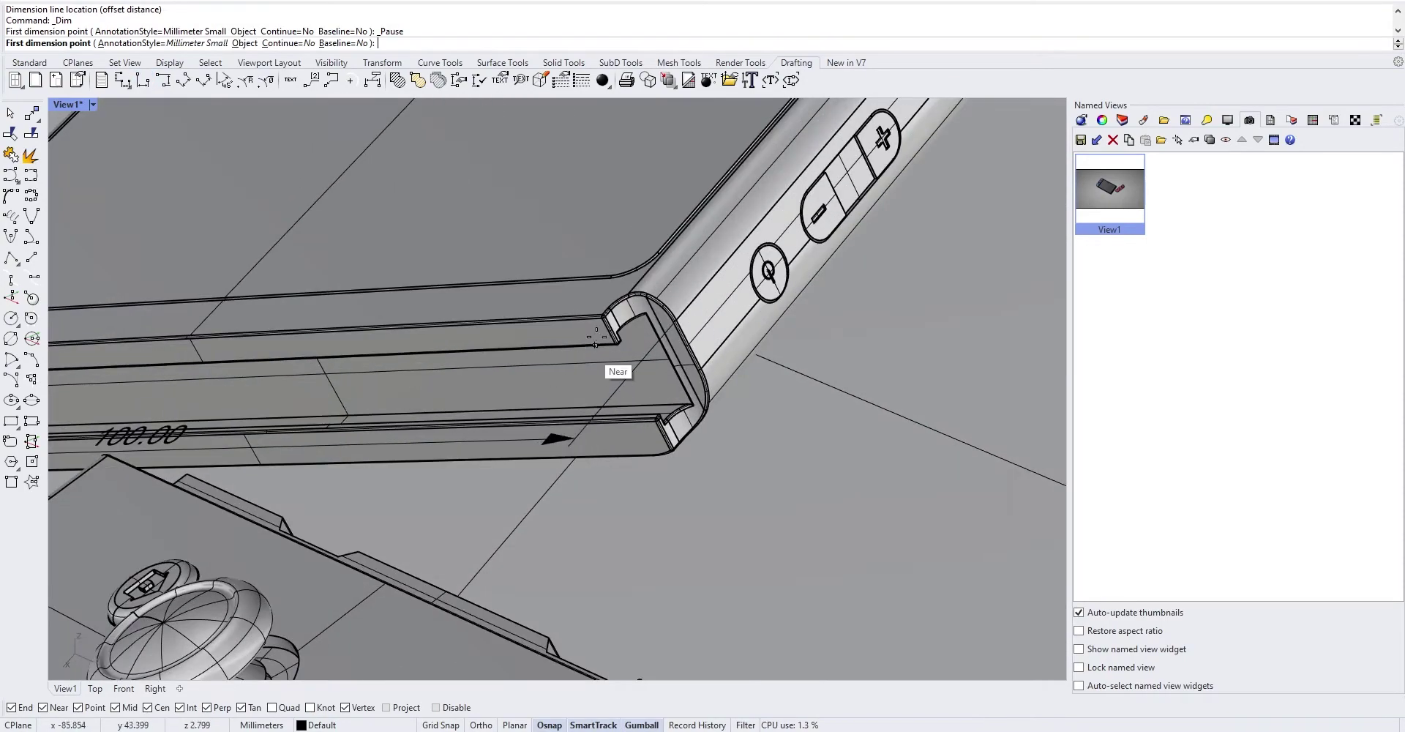
pyautogui.click(603, 316)
pyautogui.scroll(-6, 724, 313)
pyautogui.moveTo(777, 309); pyautogui.dragTo(668, 345, button='right')
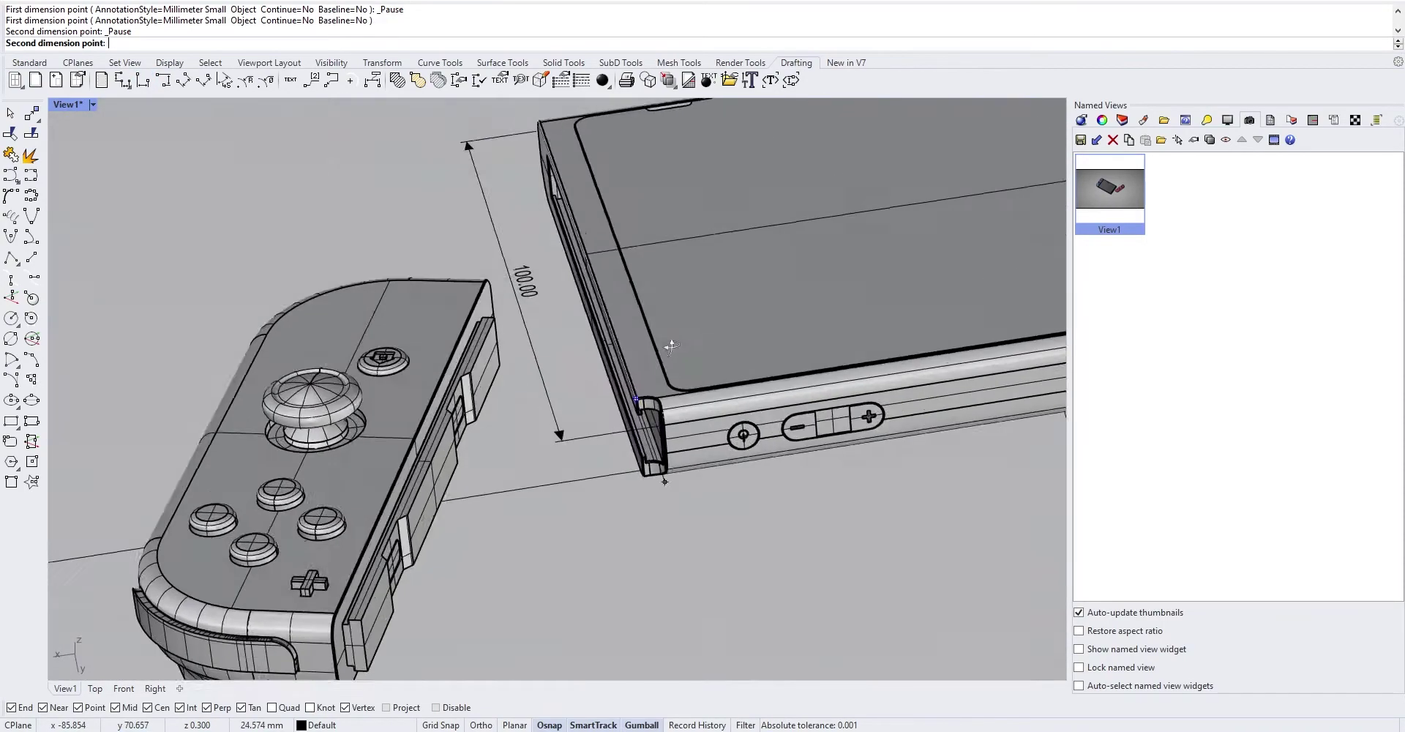
pyautogui.scroll(-4, 699, 365)
pyautogui.moveTo(810, 401); pyautogui.dragTo(565, 336, button='right')
pyautogui.scroll(2, 617, 432)
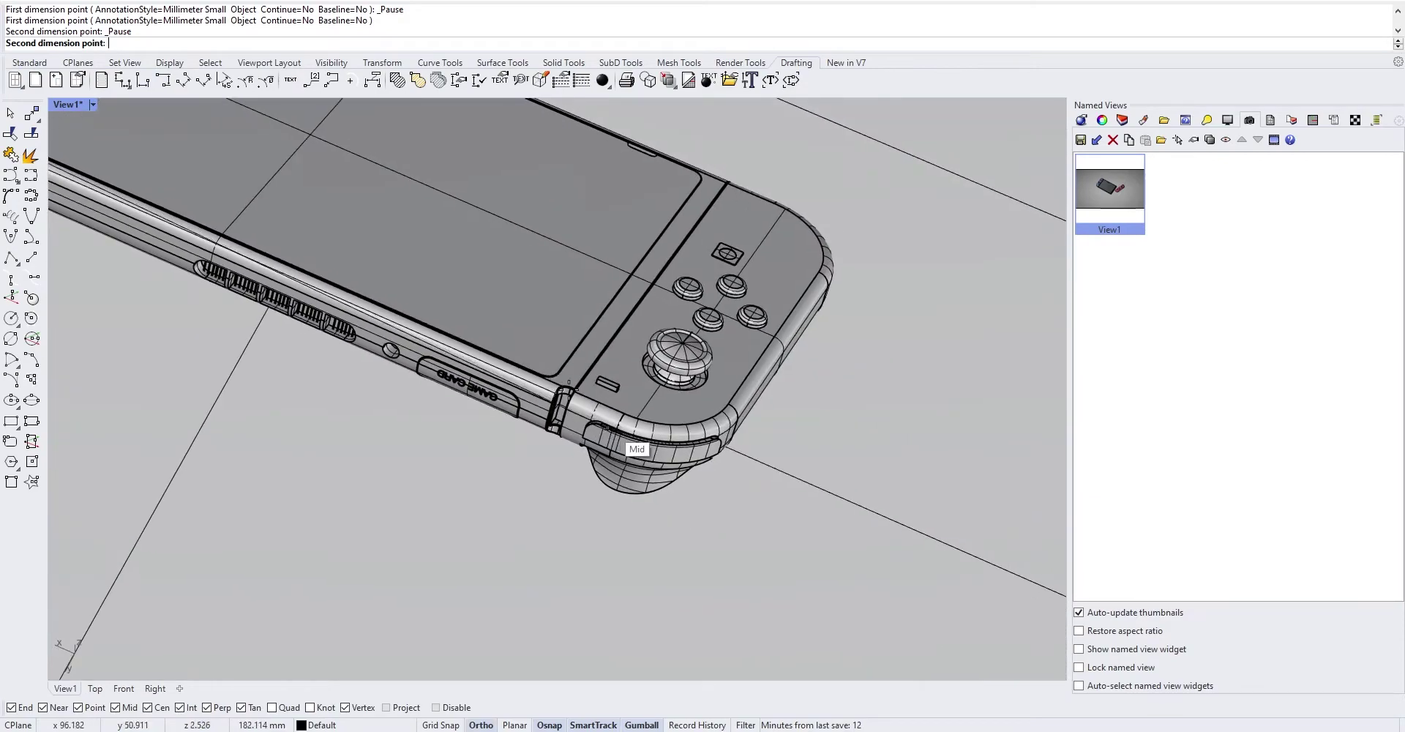
pyautogui.scroll(6, 707, 369)
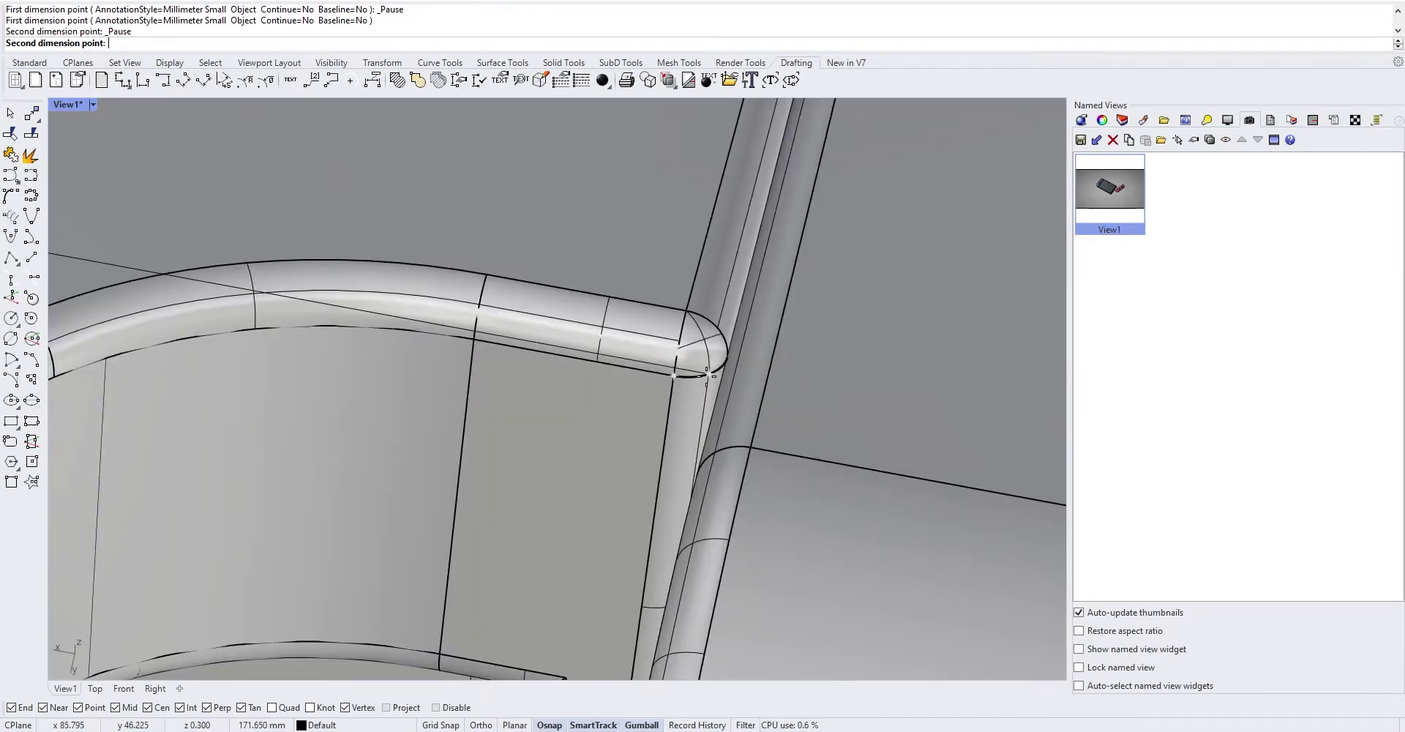
pyautogui.click(707, 370)
pyautogui.scroll(-5, 705, 374)
pyautogui.scroll(-9, 651, 385)
pyautogui.moveTo(441, 428); pyautogui.dragTo(812, 264, button='right')
pyautogui.click(793, 287)
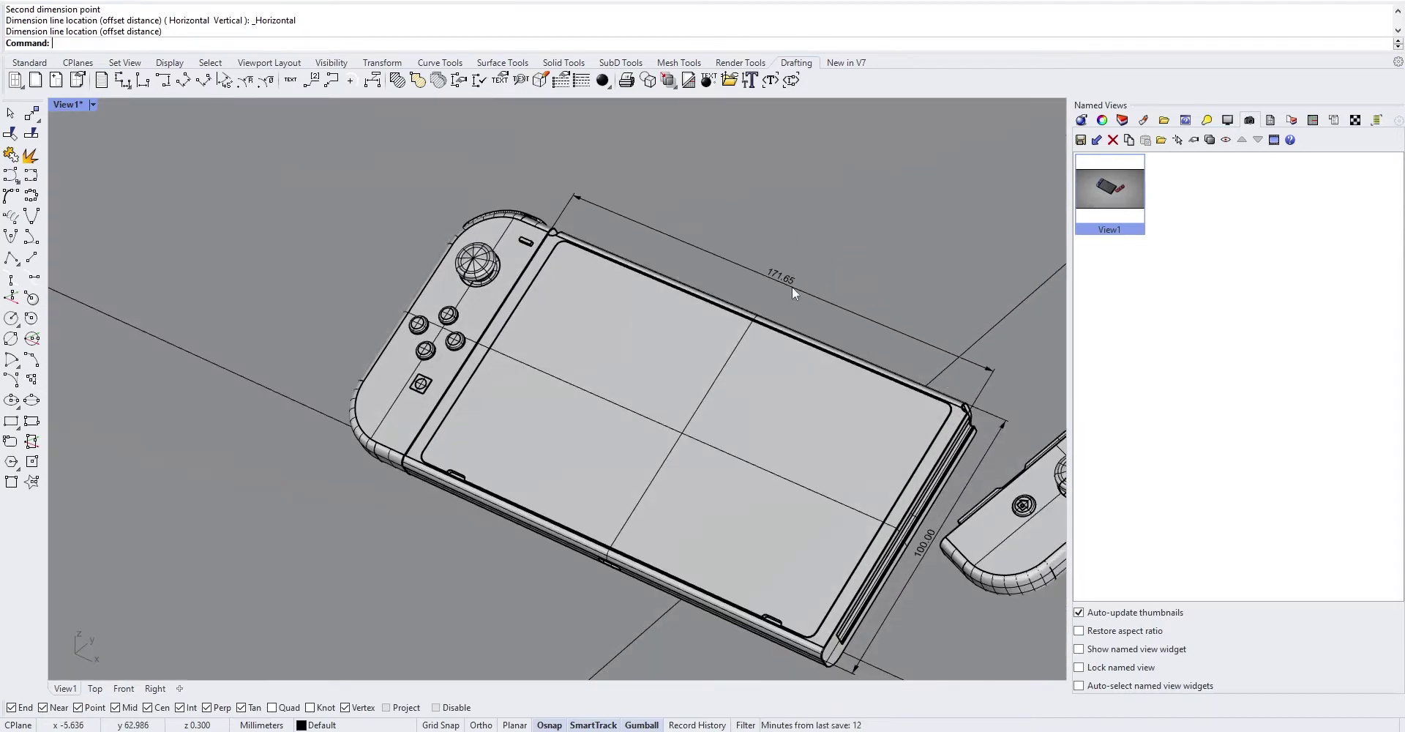
# - Select both linear dimensions on the console and set their linear resolution to 1
pyautogui.scroll(-3, 731, 439)
pyautogui.keyDown('shift'); pyautogui.moveTo(731, 439); pyautogui.dragTo(509, 375, button='right'); pyautogui.keyUp('shift')
pyautogui.scroll(9, 617, 325)
pyautogui.scroll(-8, 617, 325)
pyautogui.click(538, 270)
pyautogui.click(617, 446)
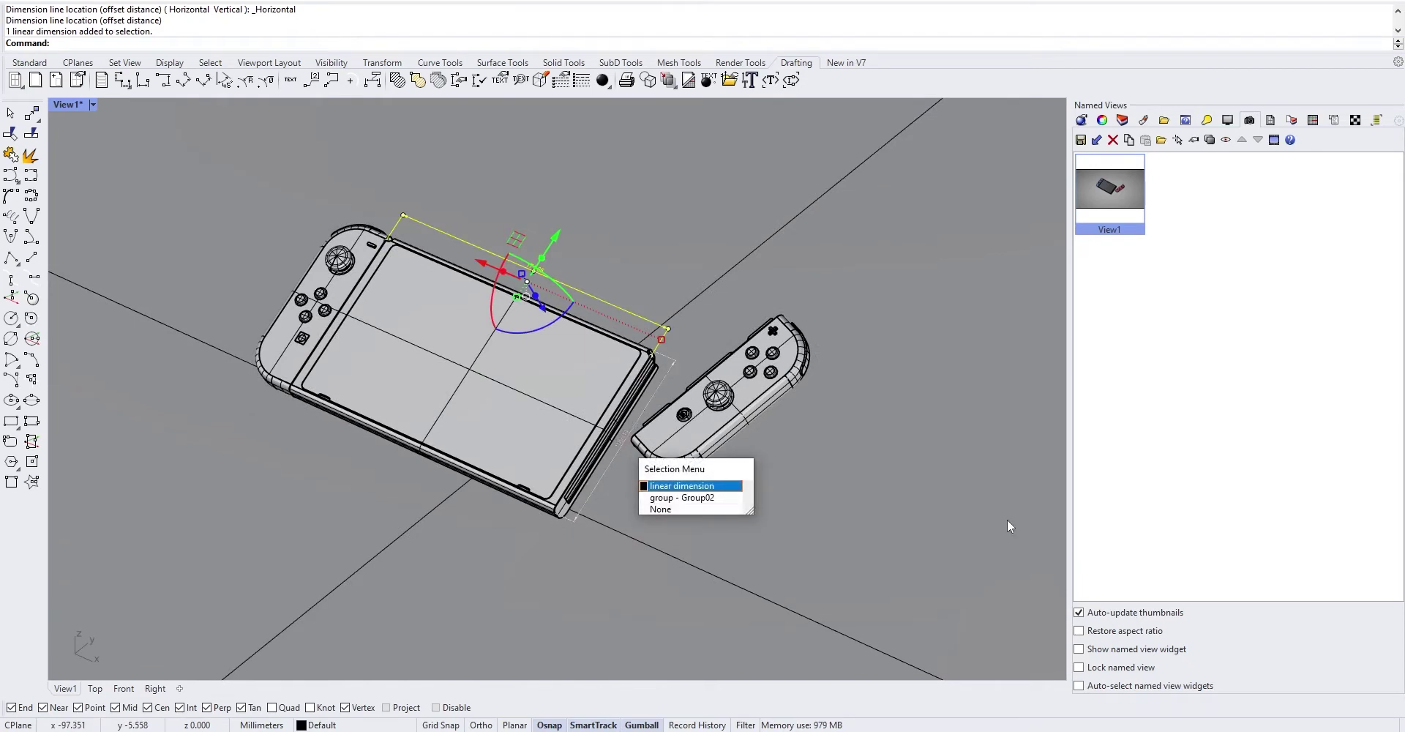
pyautogui.click(703, 486)
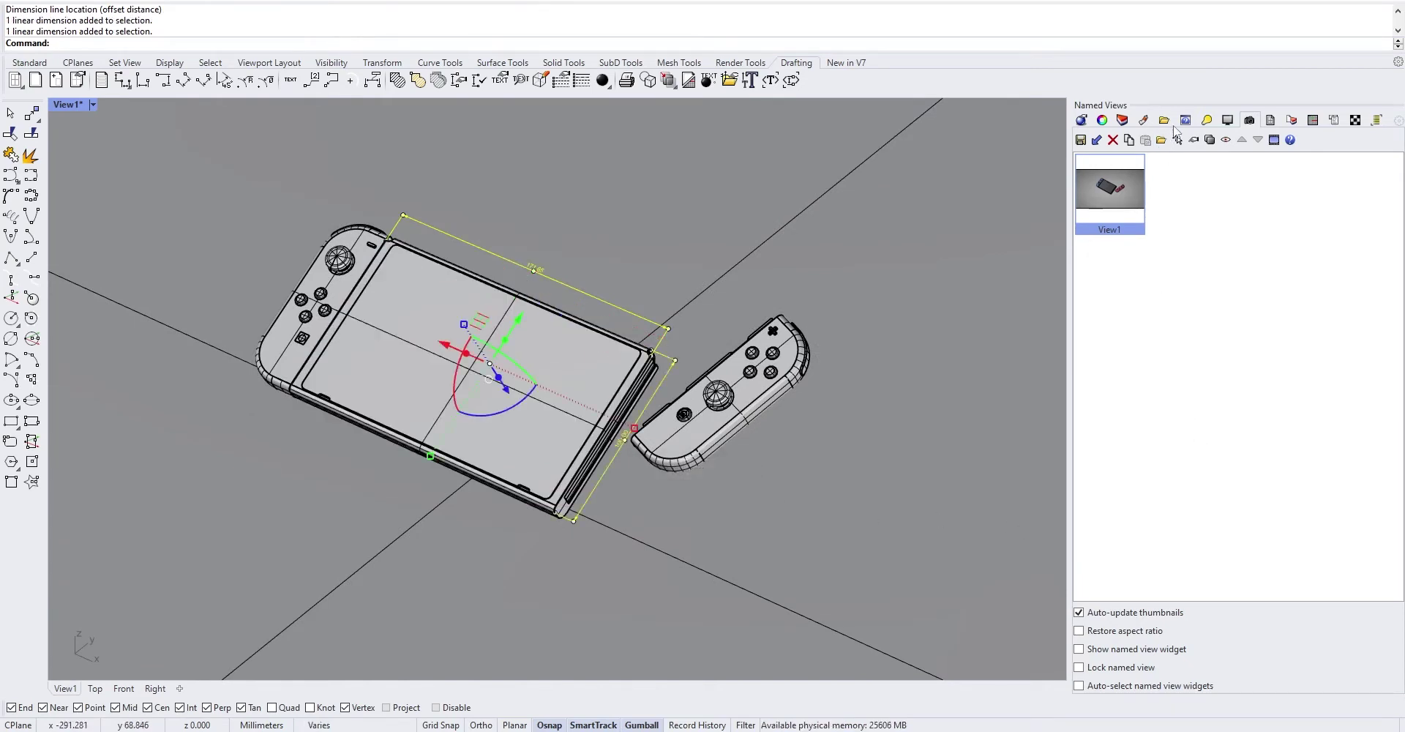
pyautogui.click(1102, 120)
pyautogui.click(1097, 564)
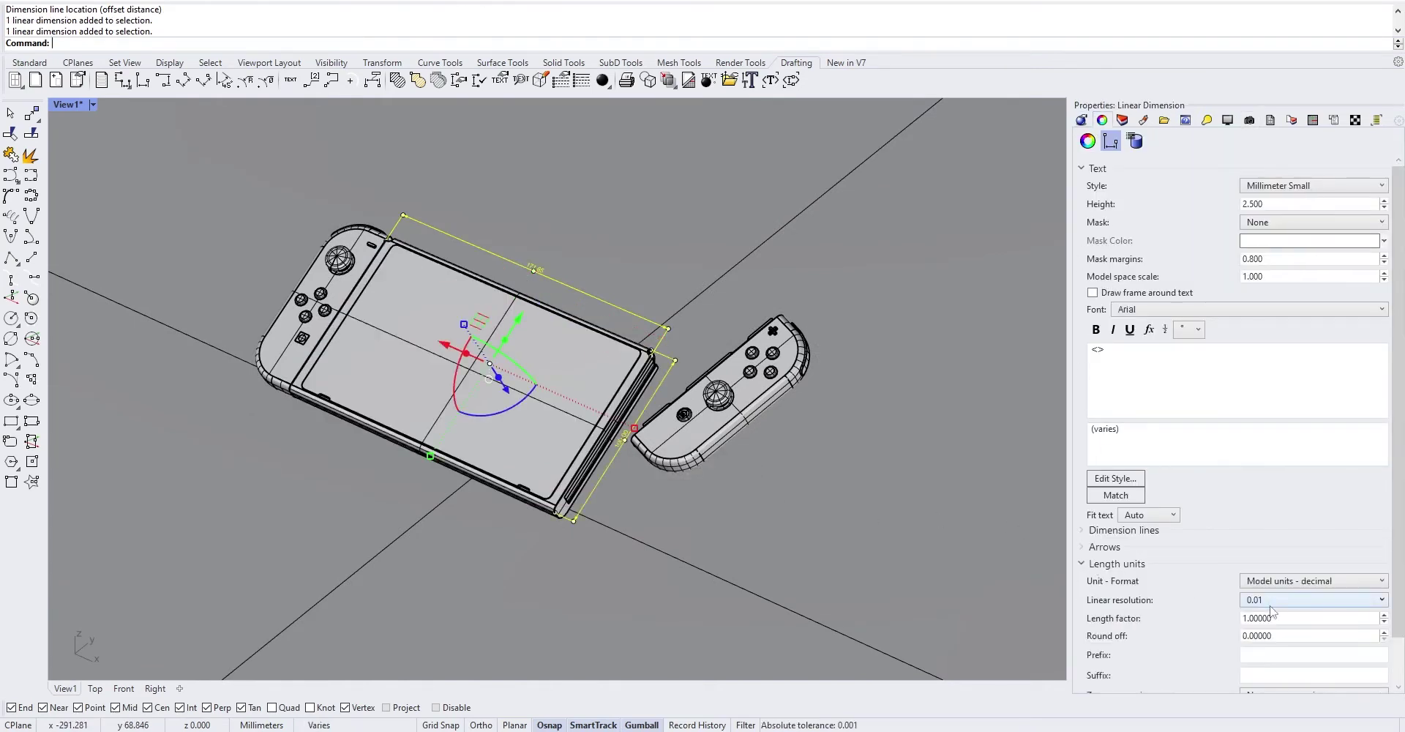
pyautogui.click(1270, 600)
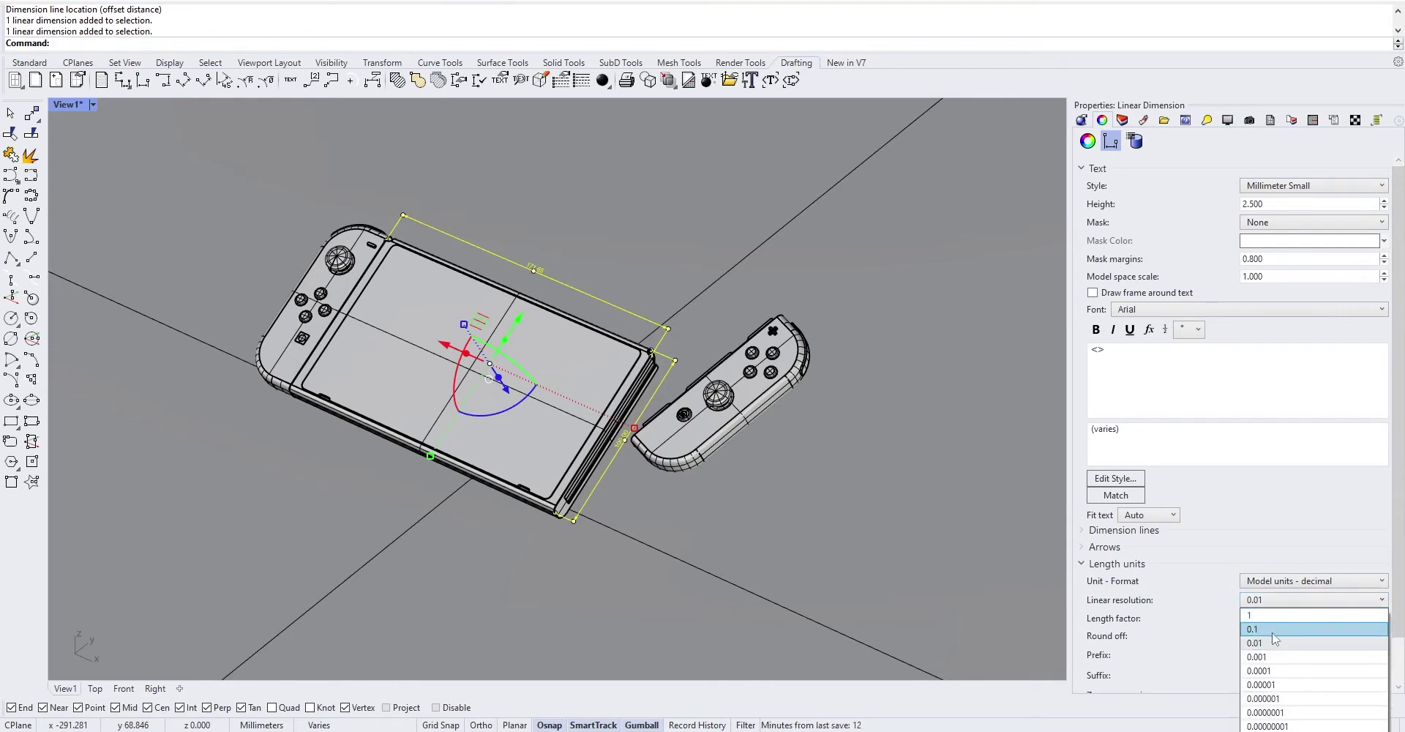
pyautogui.click(1271, 616)
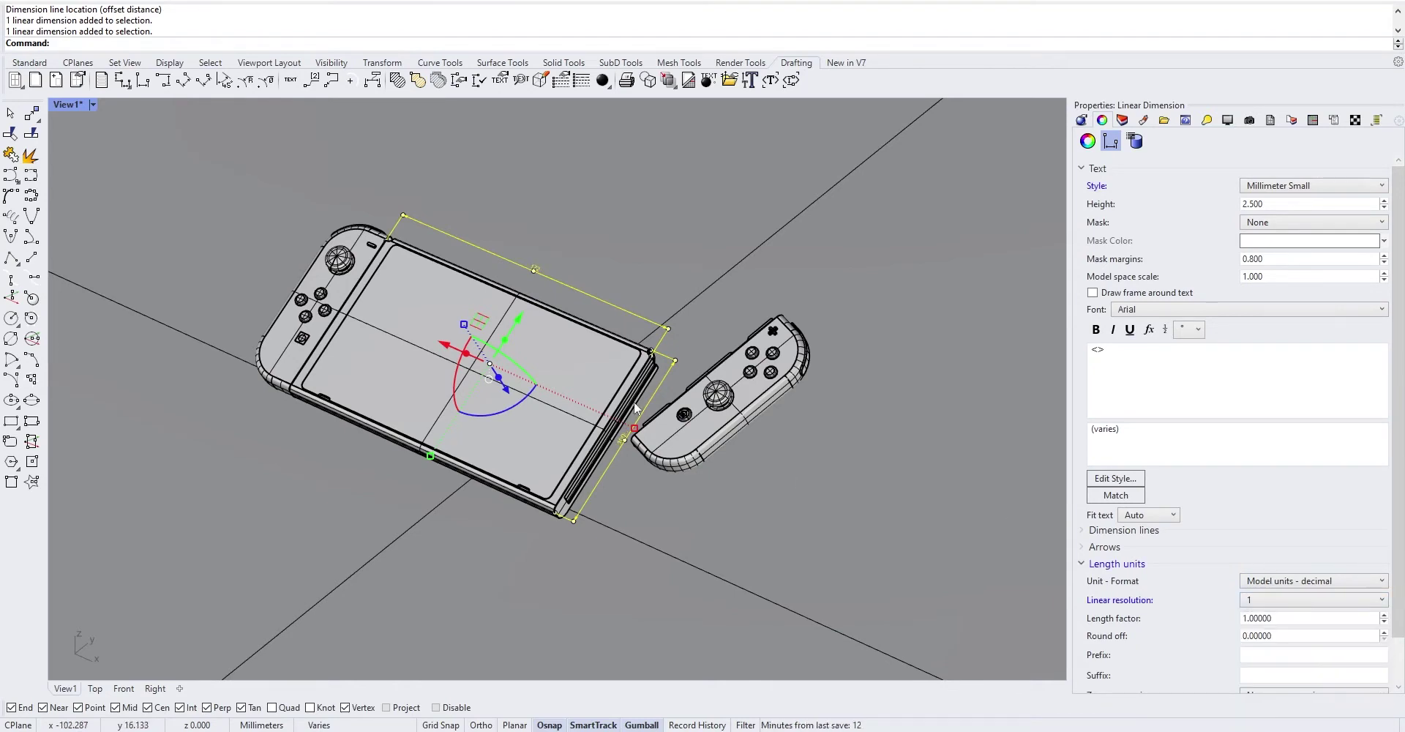
# - Set the text height of both dimensions to 5 and change their arrowheads to Tick
pyautogui.click(1384, 202)
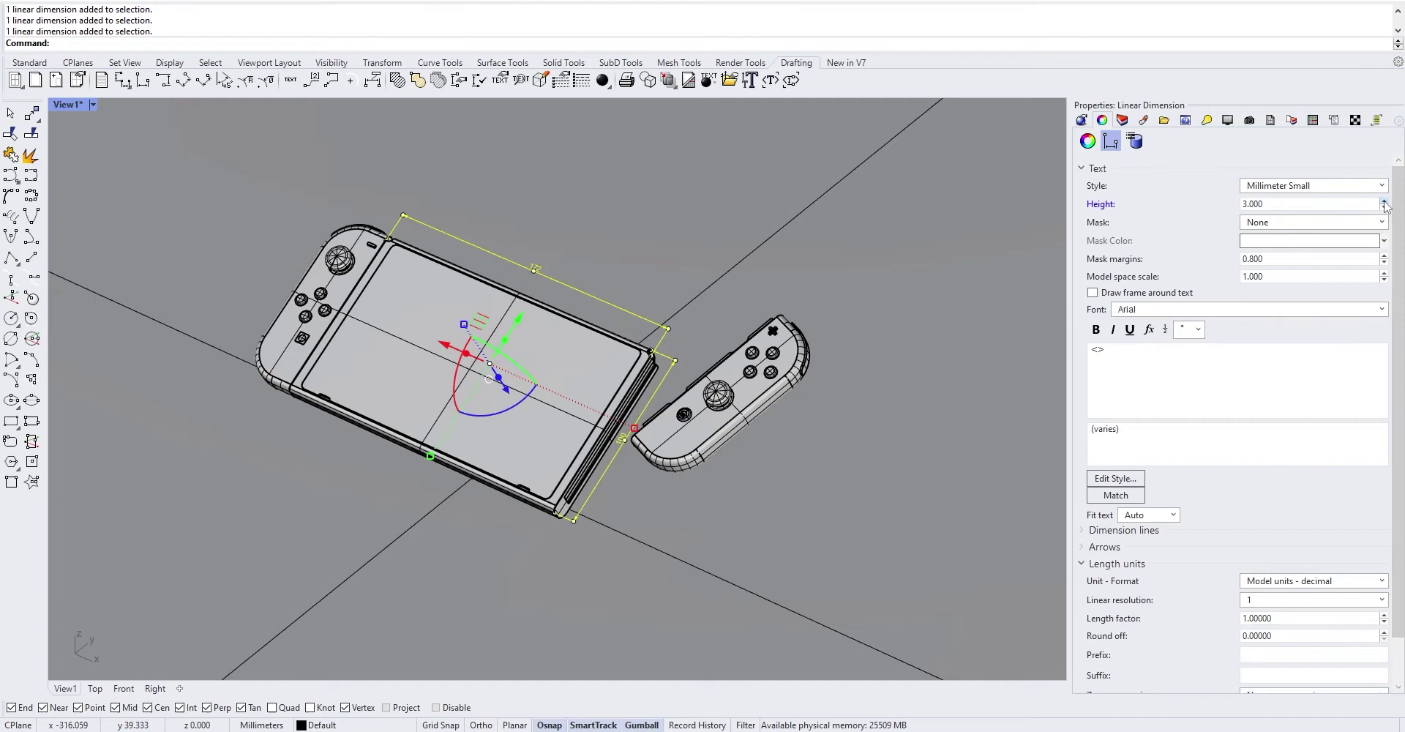
pyautogui.click(1384, 202)
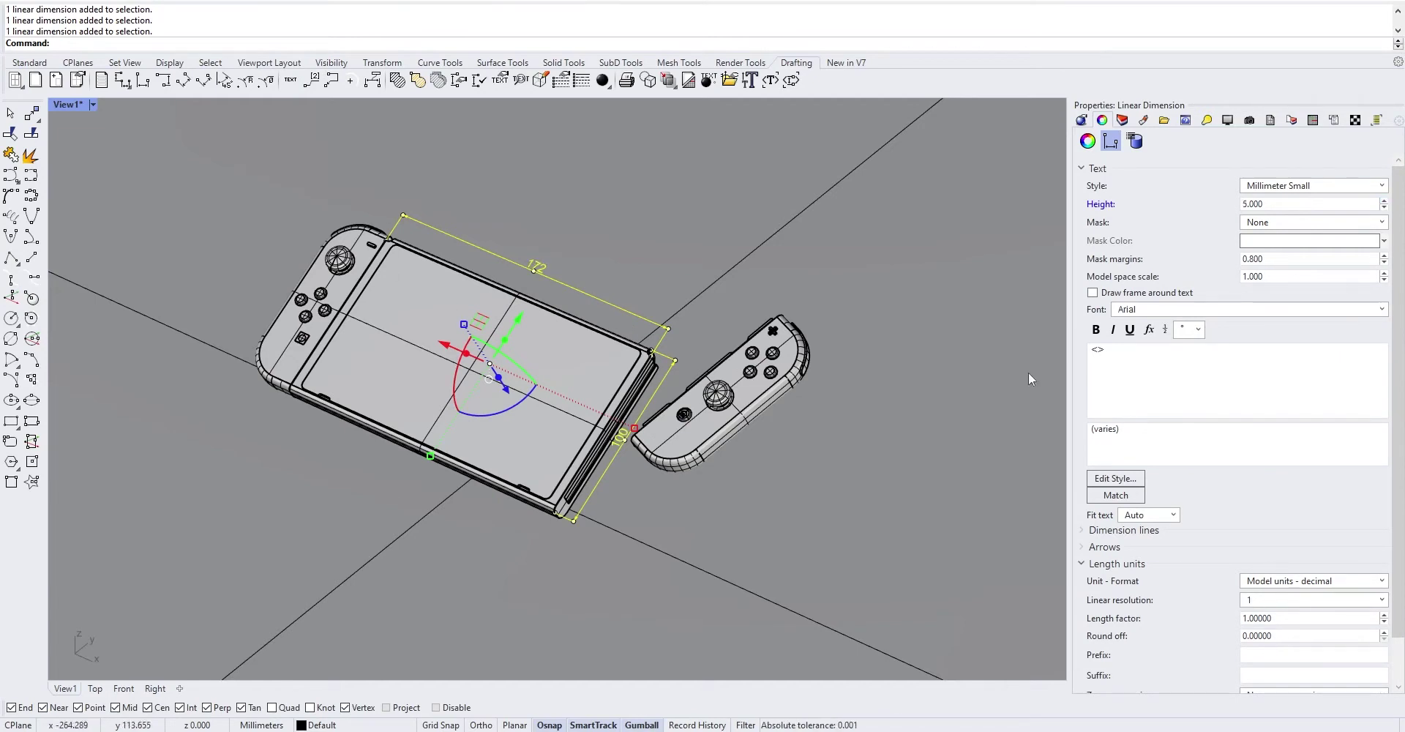
pyautogui.click(1082, 547)
pyautogui.click(1264, 569)
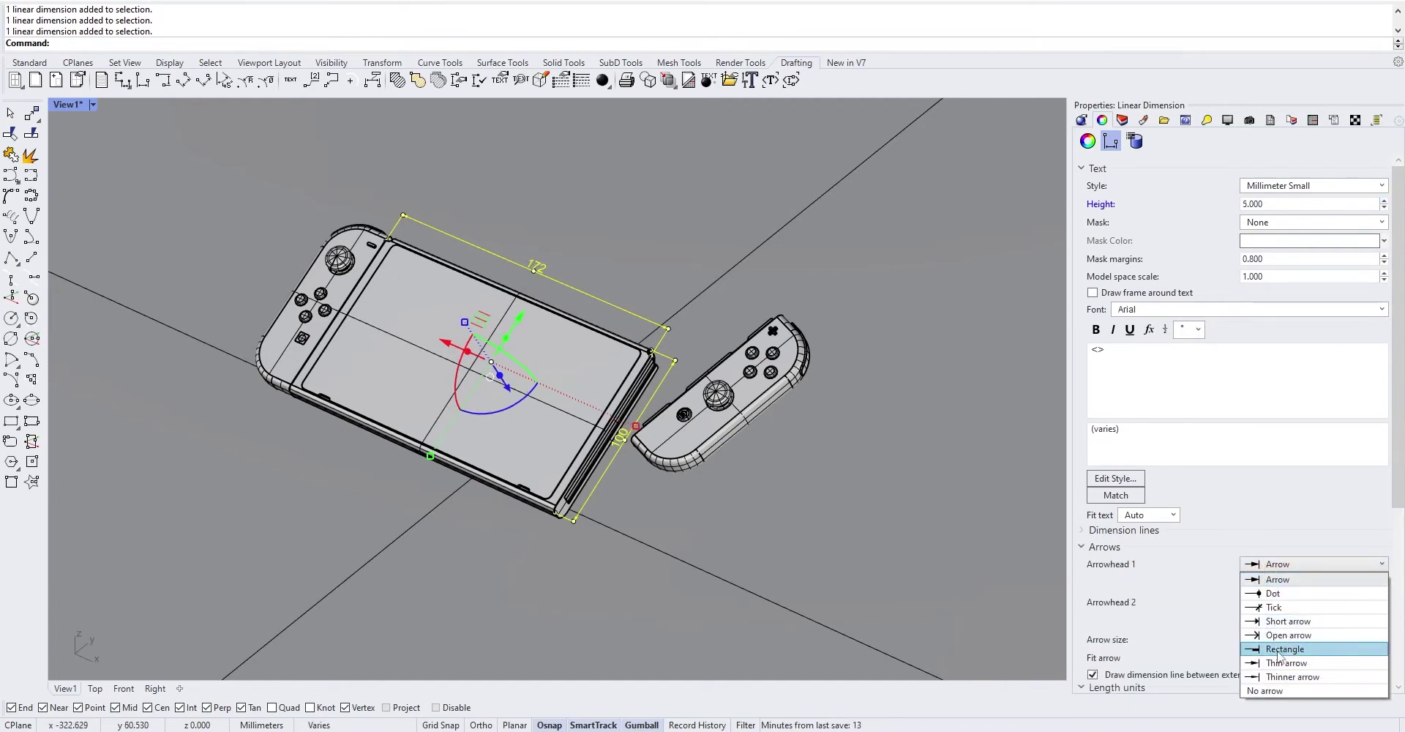
pyautogui.click(1281, 607)
pyautogui.press('Escape')
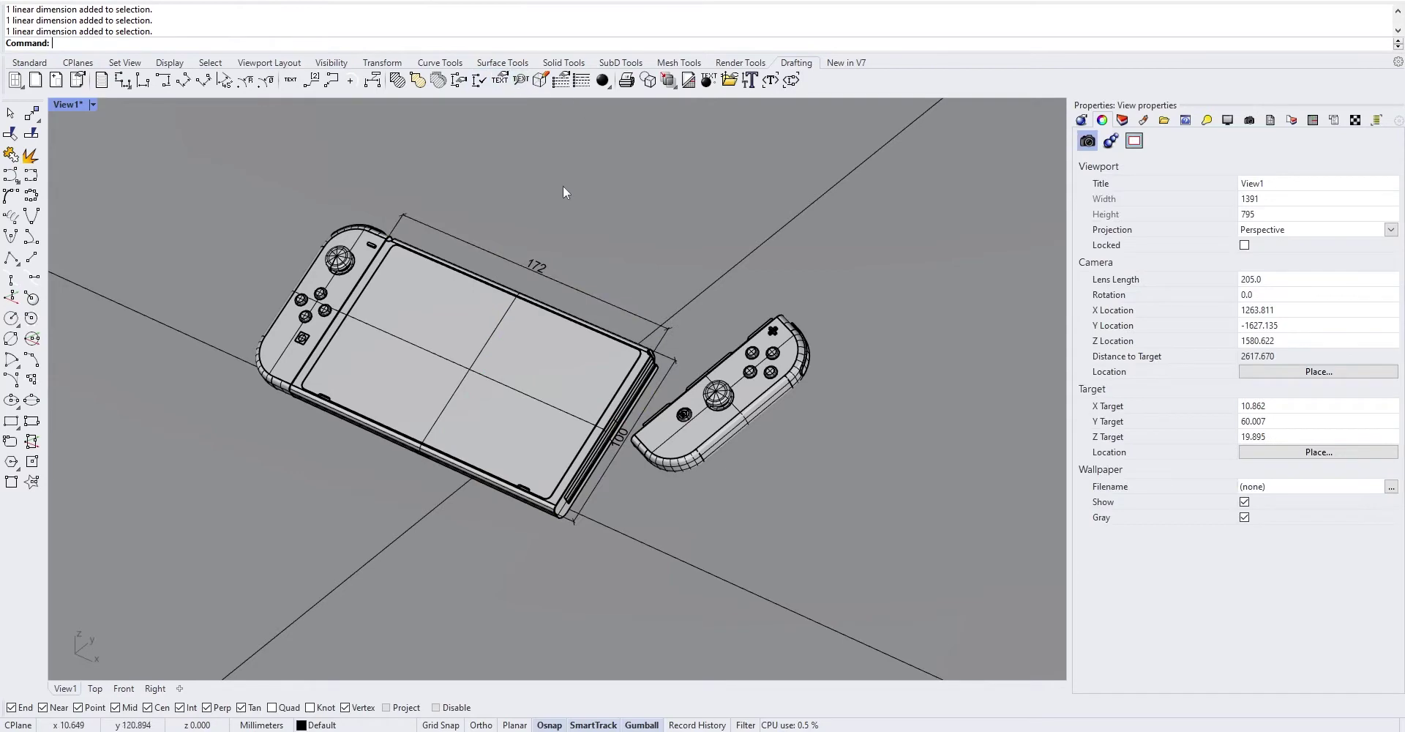
# - Add a leader from the blue controller's joystick to a spot outside the console, with the text LEFT JOYSTICK
pyautogui.moveTo(170, 200); pyautogui.dragTo(315, 282, button='right')
pyautogui.click(312, 80)
pyautogui.scroll(5, 502, 376)
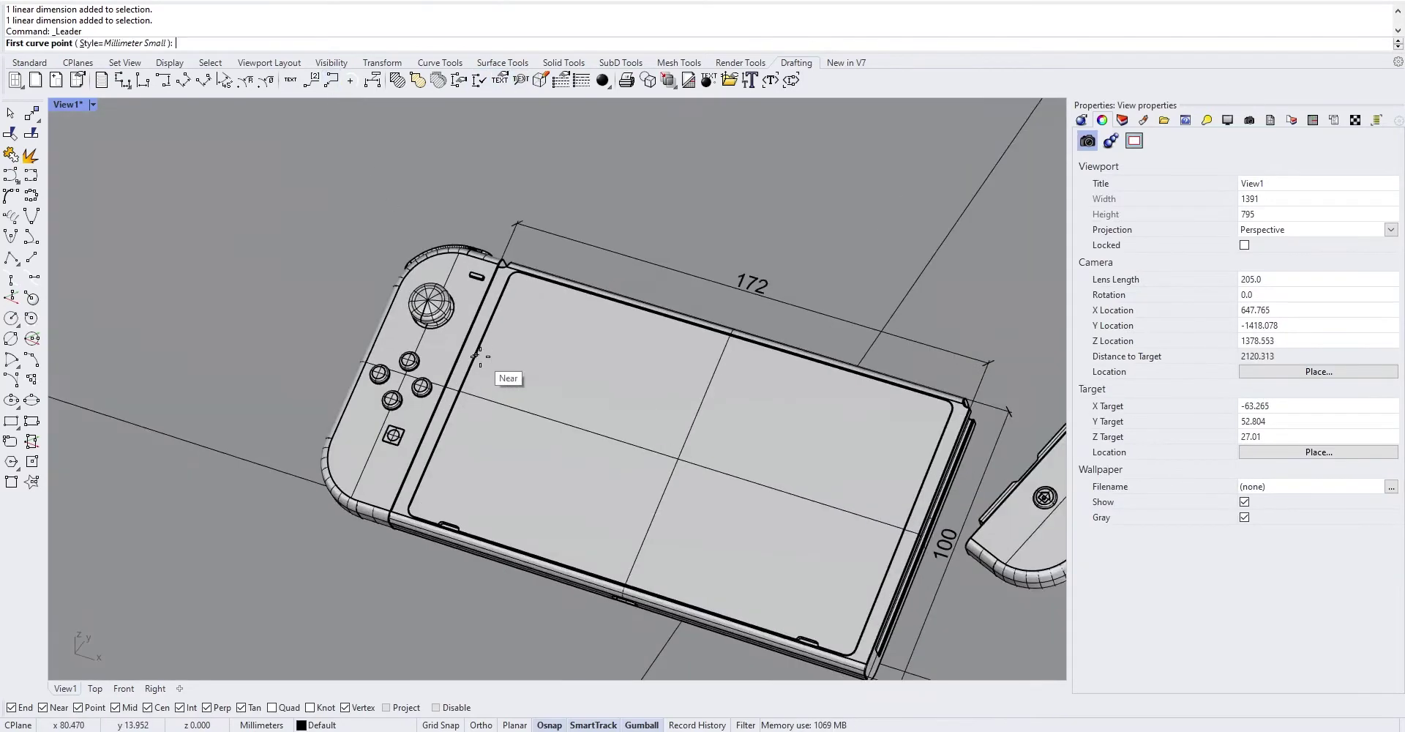
pyautogui.click(415, 291)
pyautogui.scroll(-6, 414, 291)
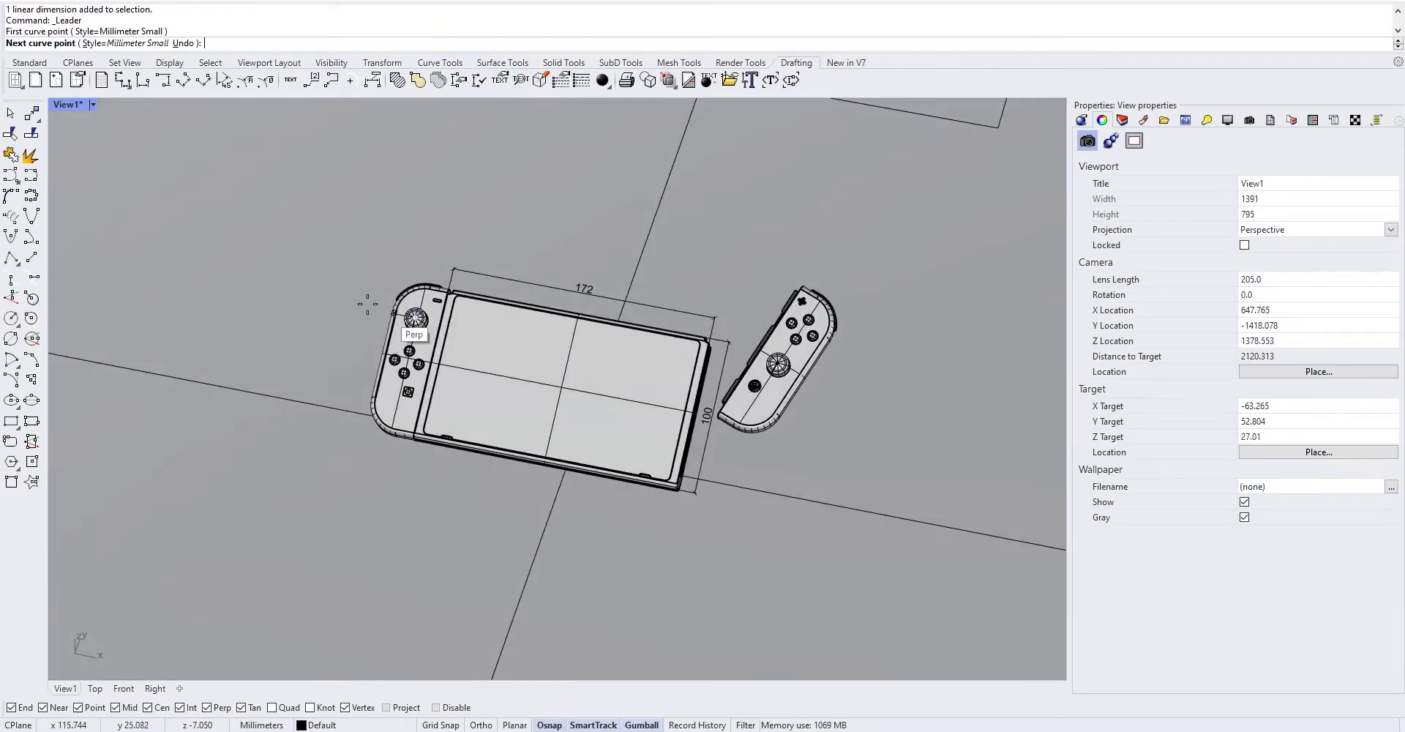
pyautogui.click(386, 269)
pyautogui.click(361, 265)
pyautogui.press('Return')
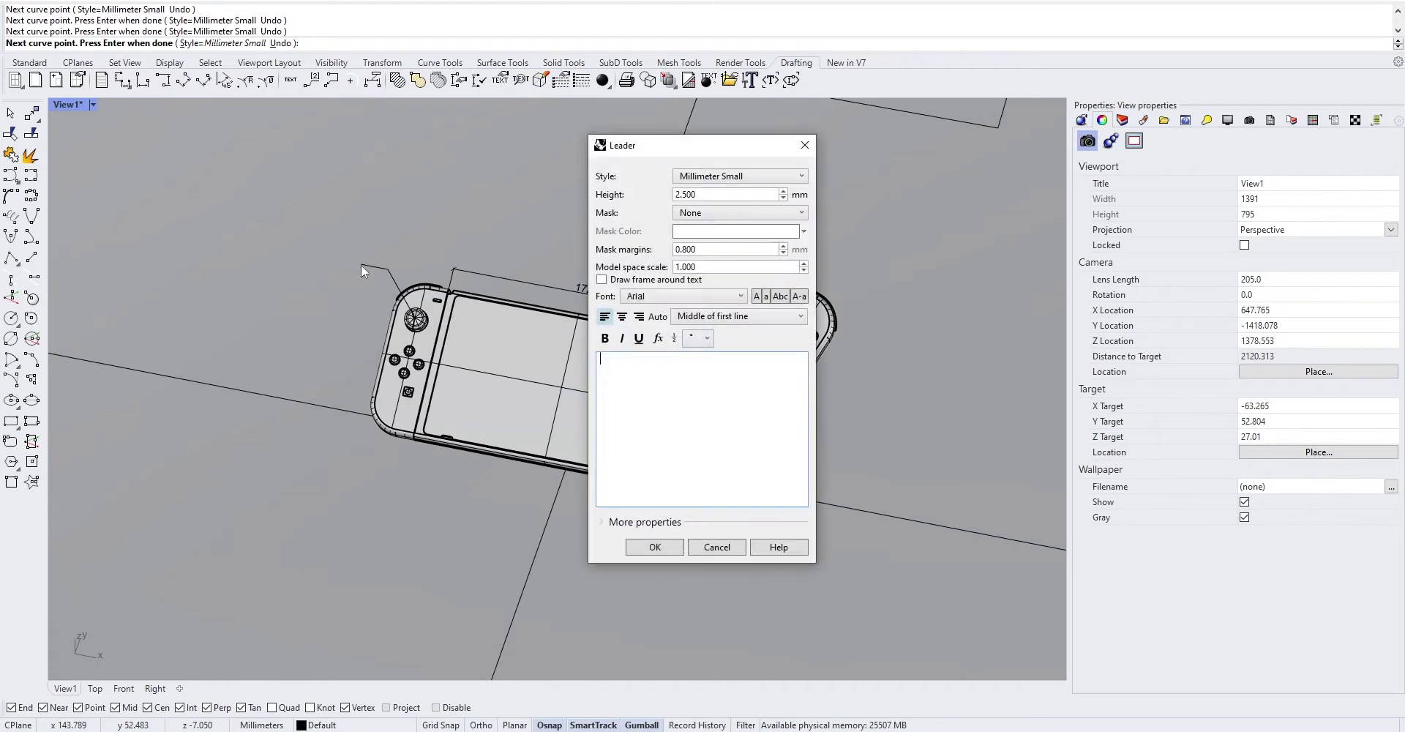
pyautogui.write('LEFT JOYSTICK')
pyautogui.click(655, 547)
# - Restore the named view View1, switch the viewport to the Raytraced display mode and deselect the leader
pyautogui.scroll(-5, 715, 559)
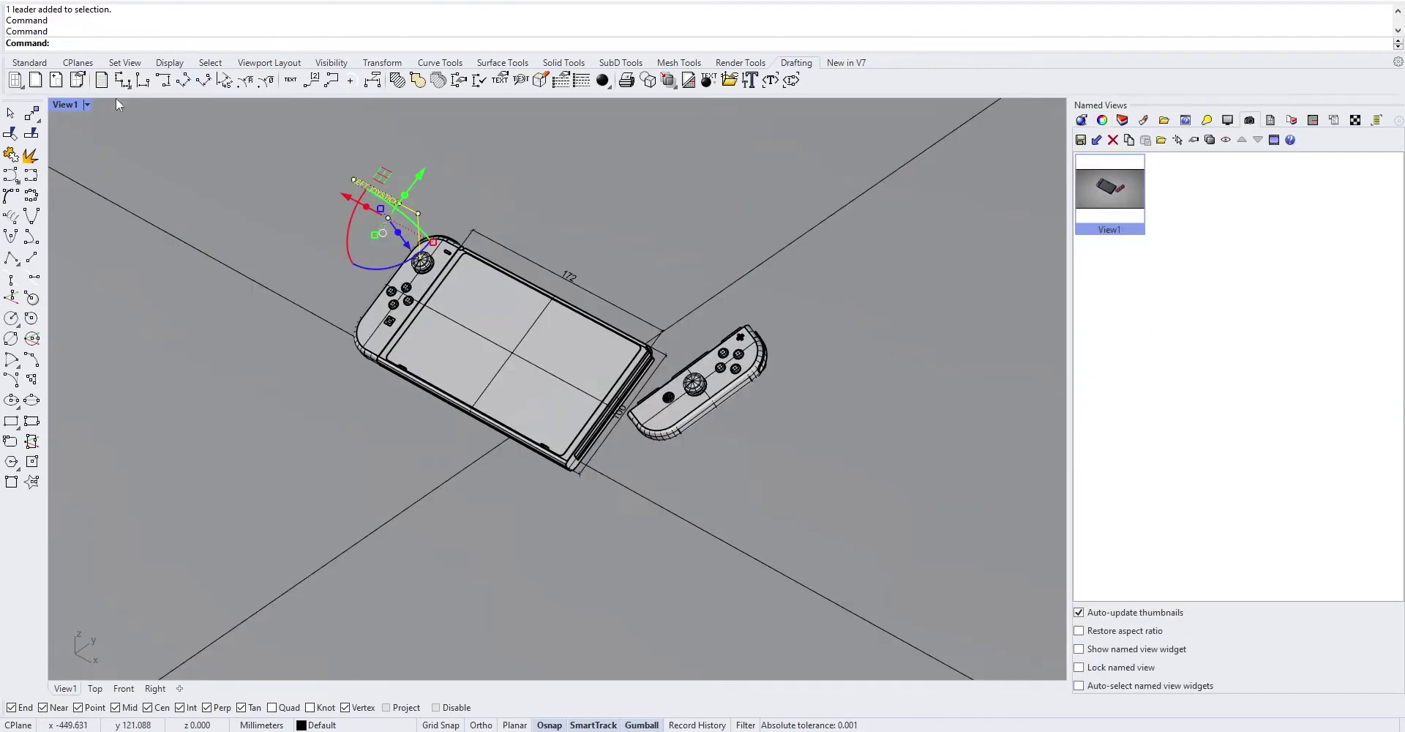
pyautogui.click(87, 104)
pyautogui.click(162, 304)
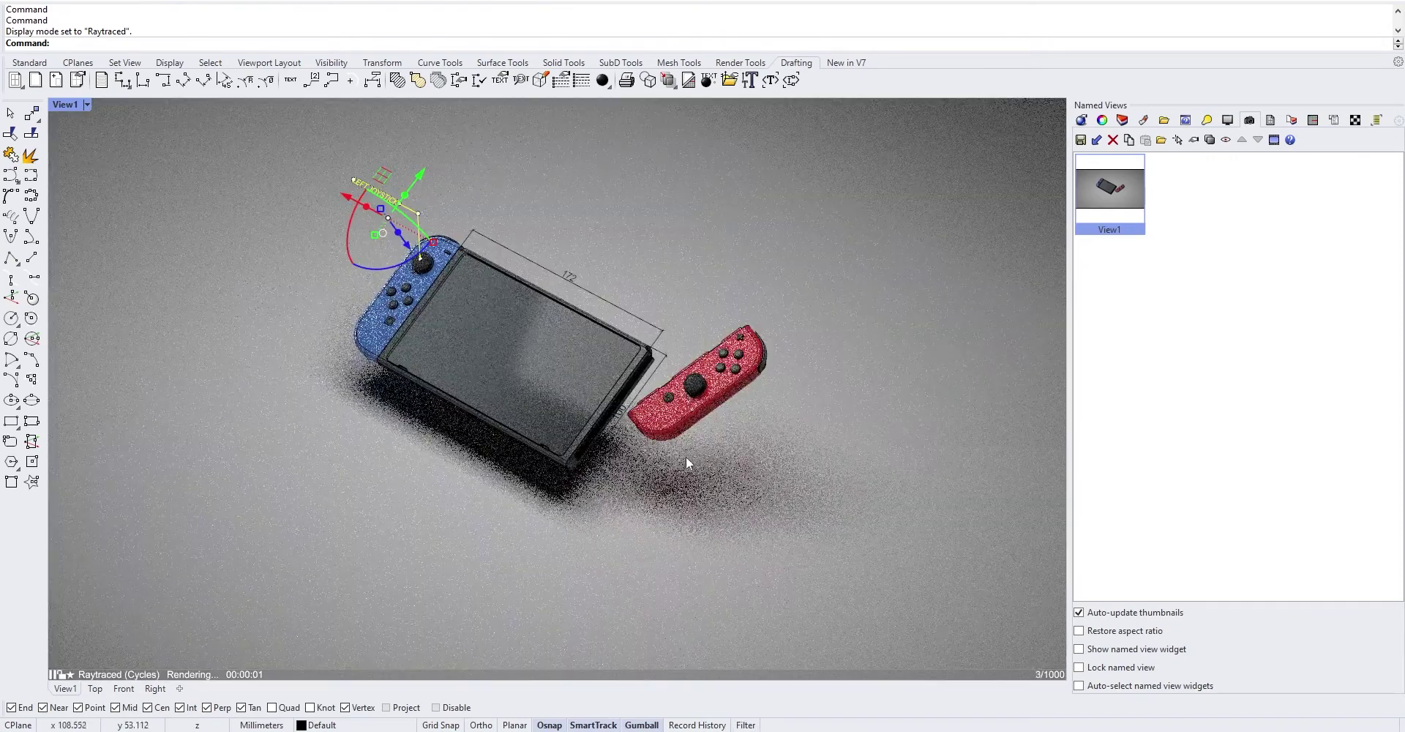
pyautogui.click(686, 455)
# - Set the intensity of the scene's rectangular light to 150
pyautogui.click(1208, 121)
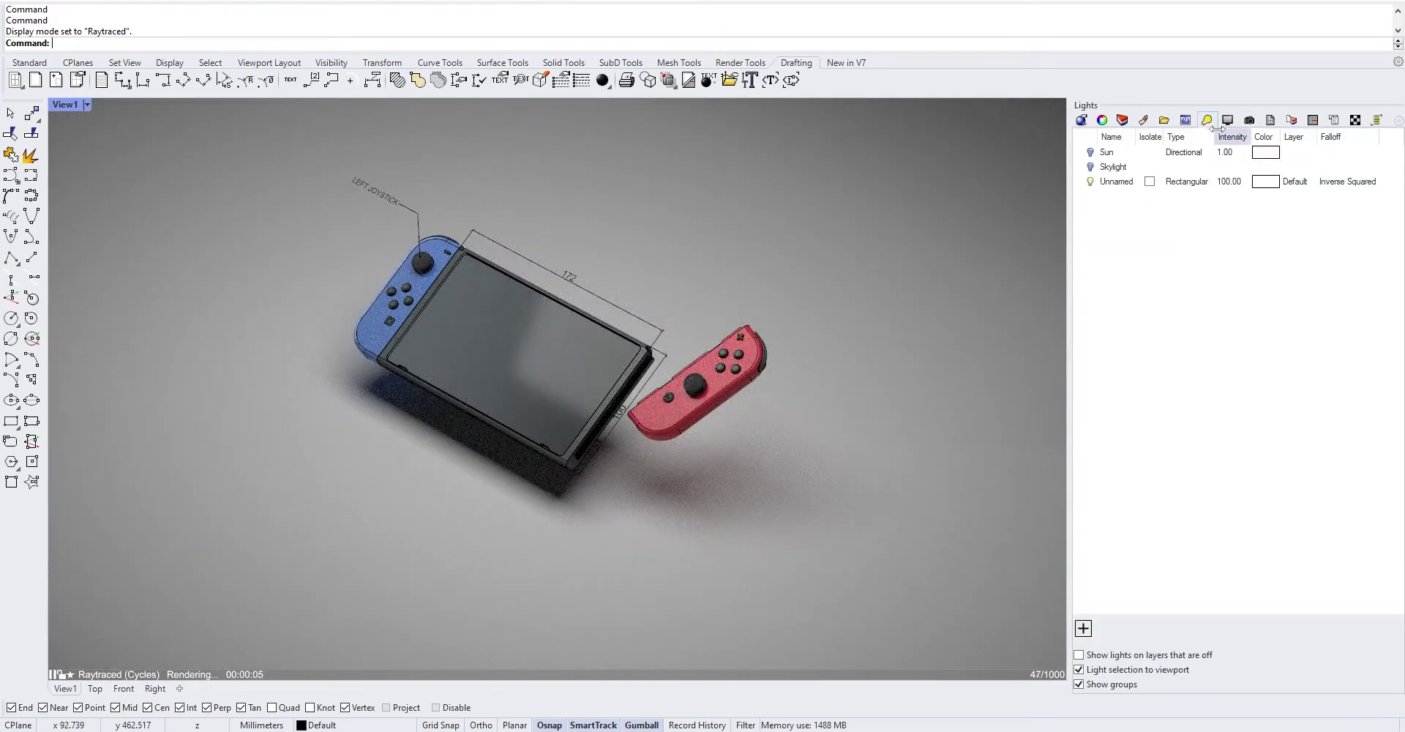
pyautogui.doubleClick(1123, 182)
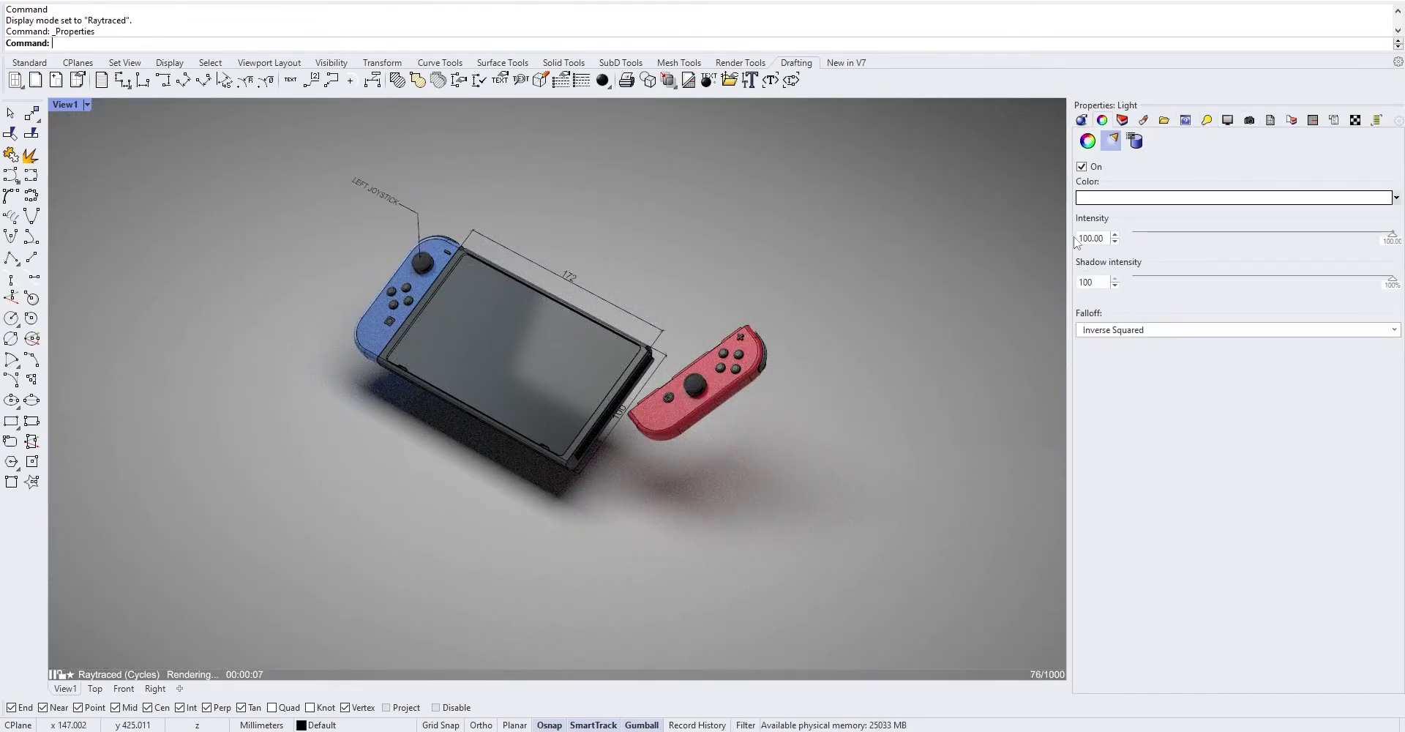
pyautogui.doubleClick(1092, 238)
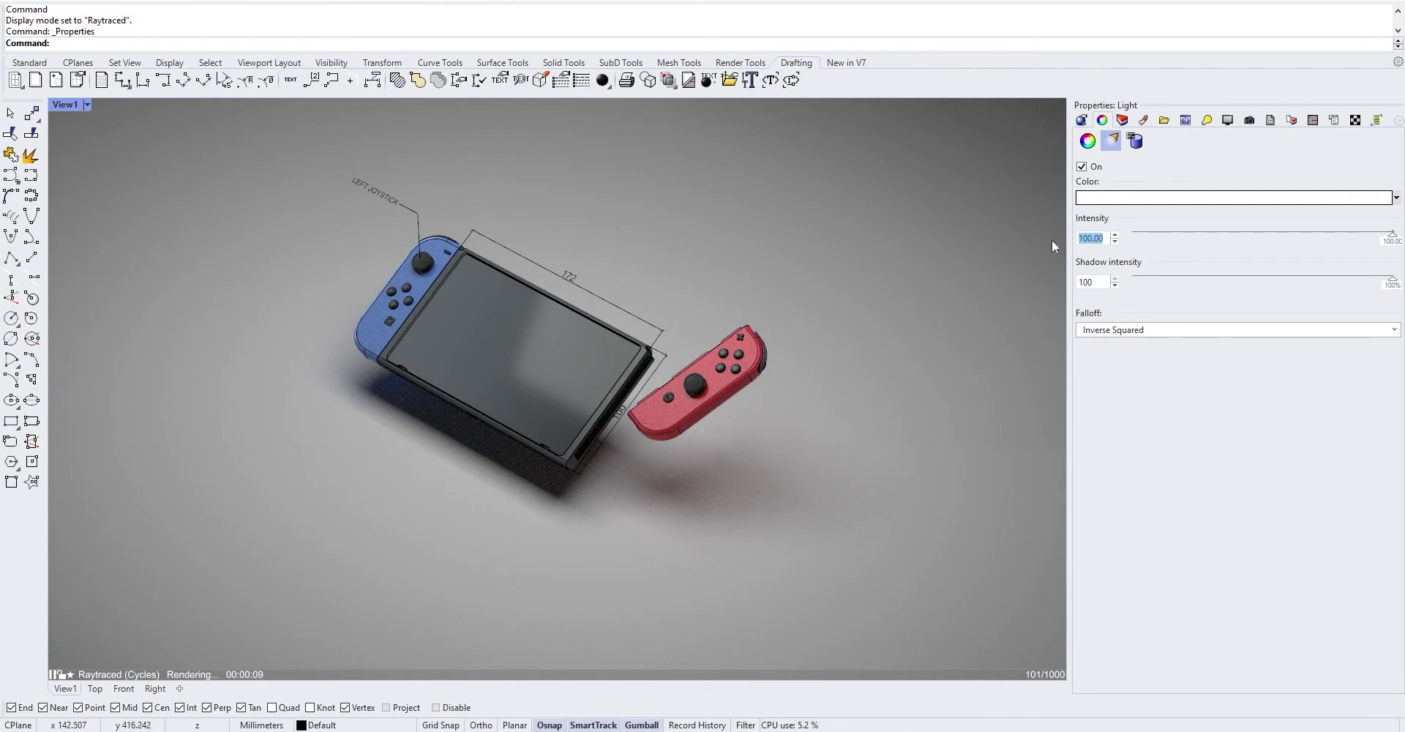
pyautogui.write('120')
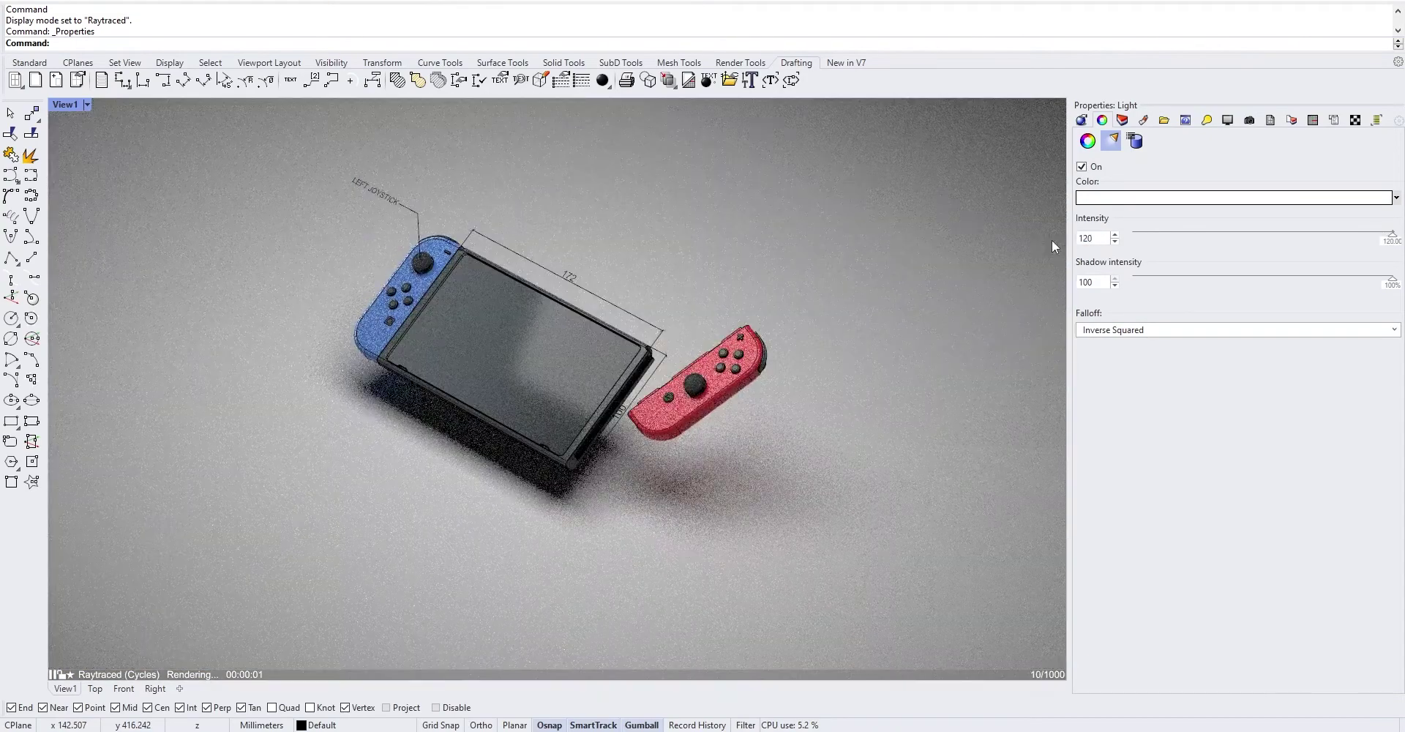
pyautogui.press('BackSpace')
pyautogui.press('BackSpace')
pyautogui.write('50')
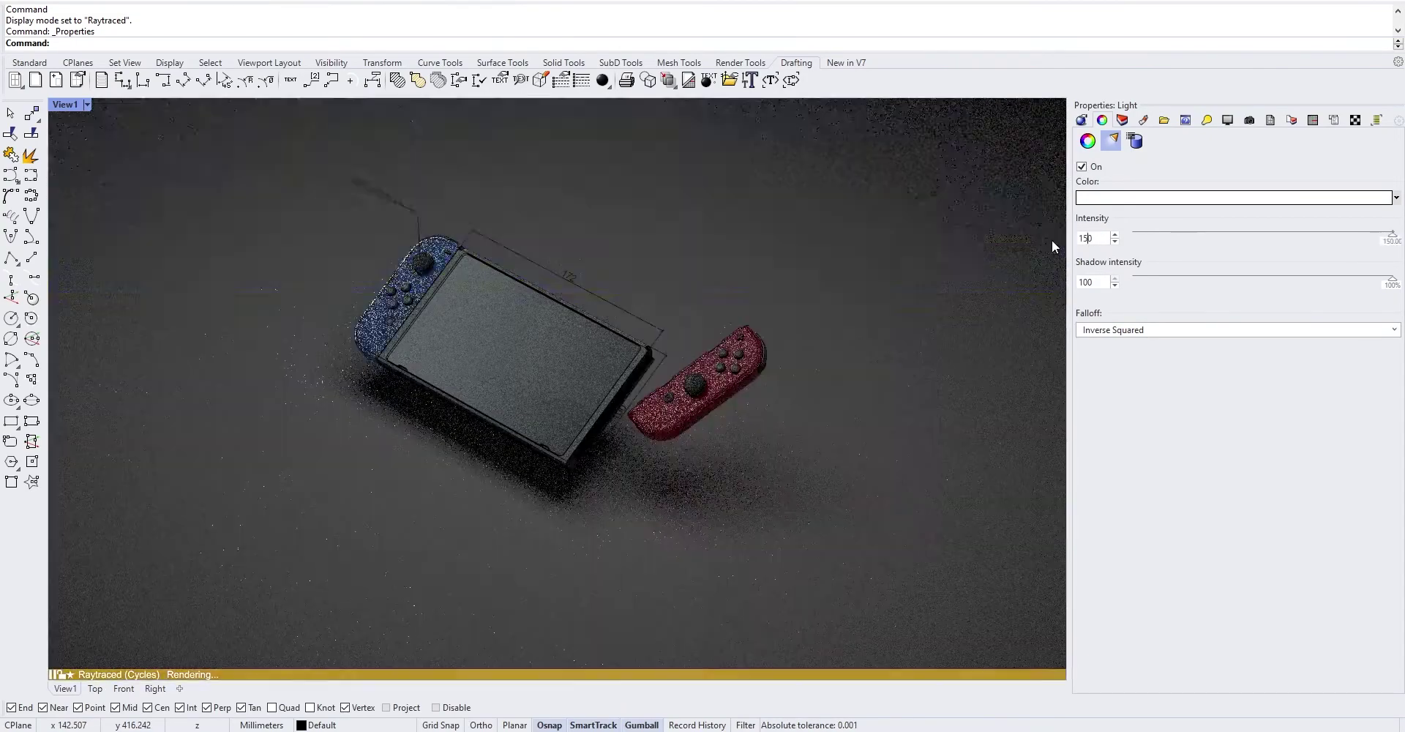
pyautogui.press('Return')
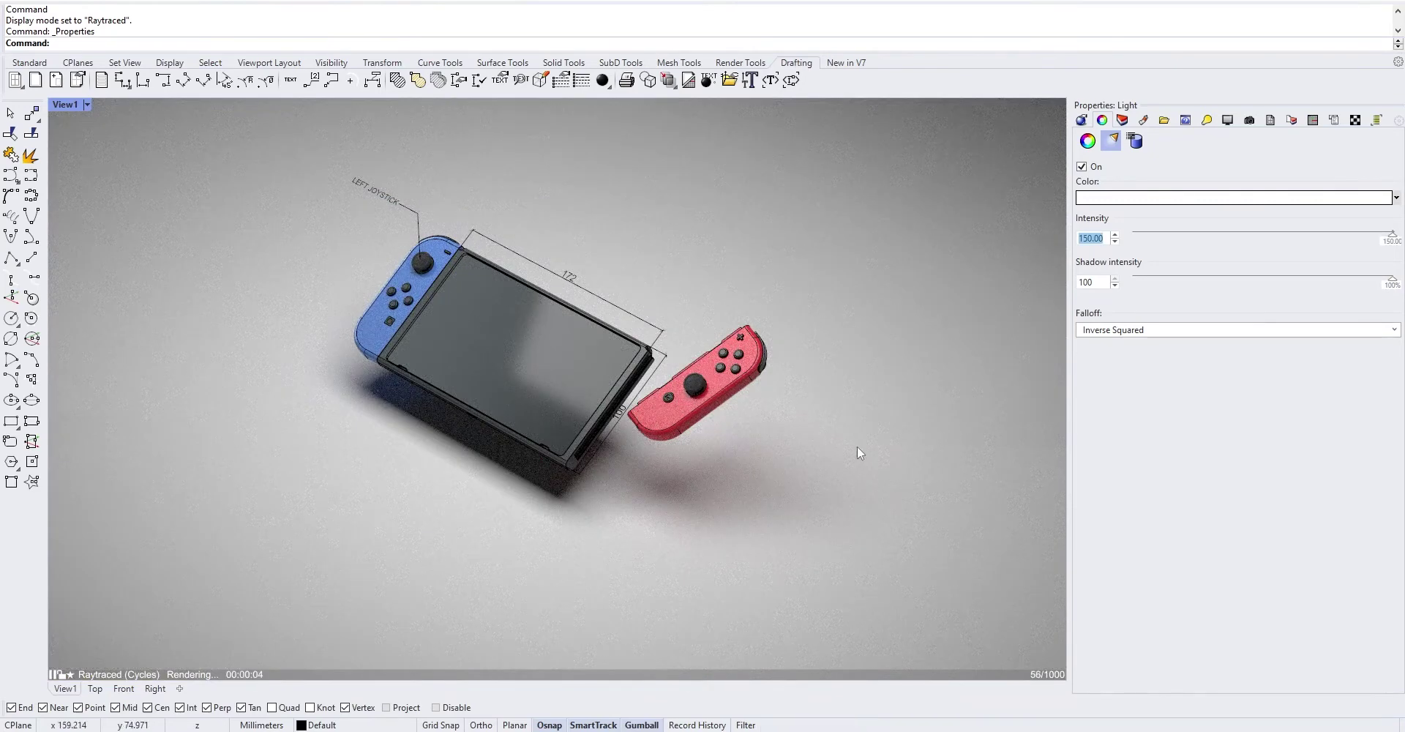
# - Give the rectangular light a warm, very pale orange colour, reducing the saturation after the first pick
pyautogui.click(1215, 197)
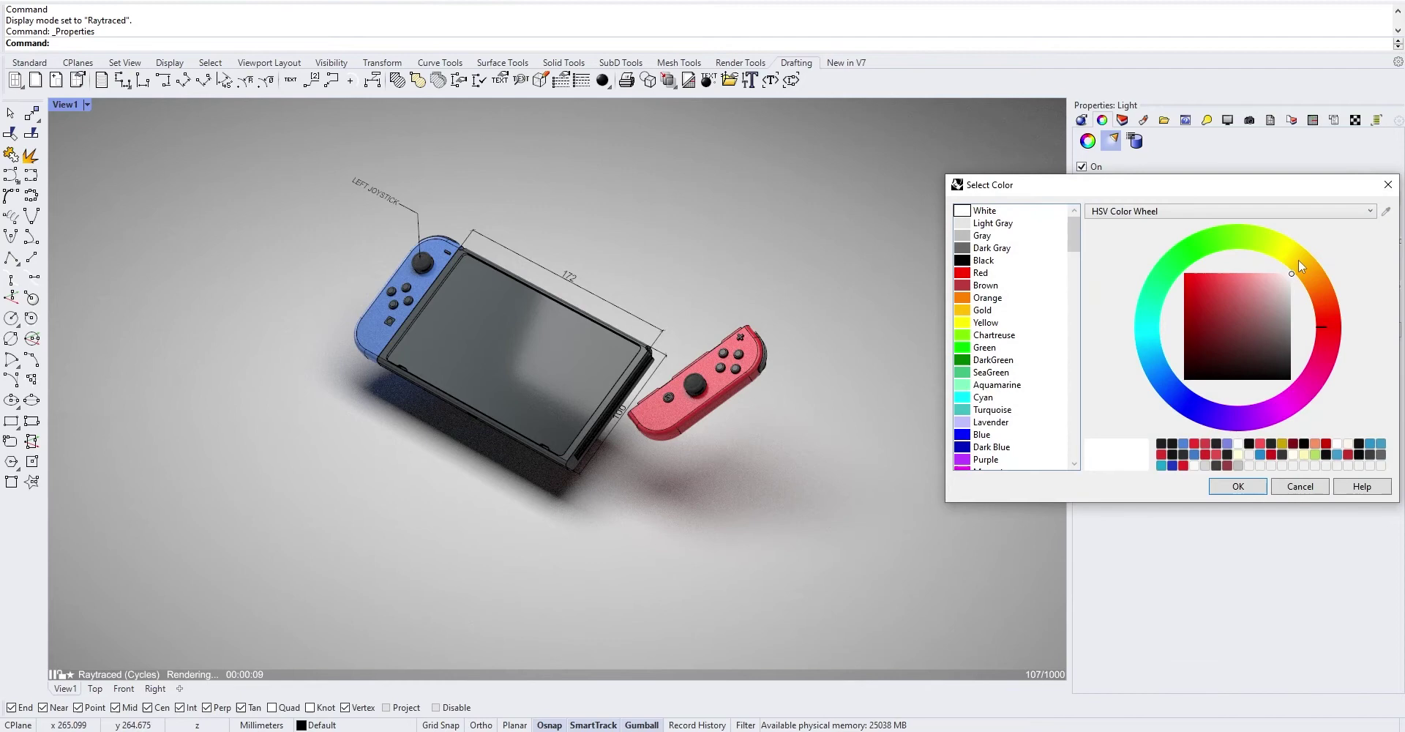
pyautogui.moveTo(1298, 259); pyautogui.dragTo(1311, 266)
pyautogui.click(1256, 485)
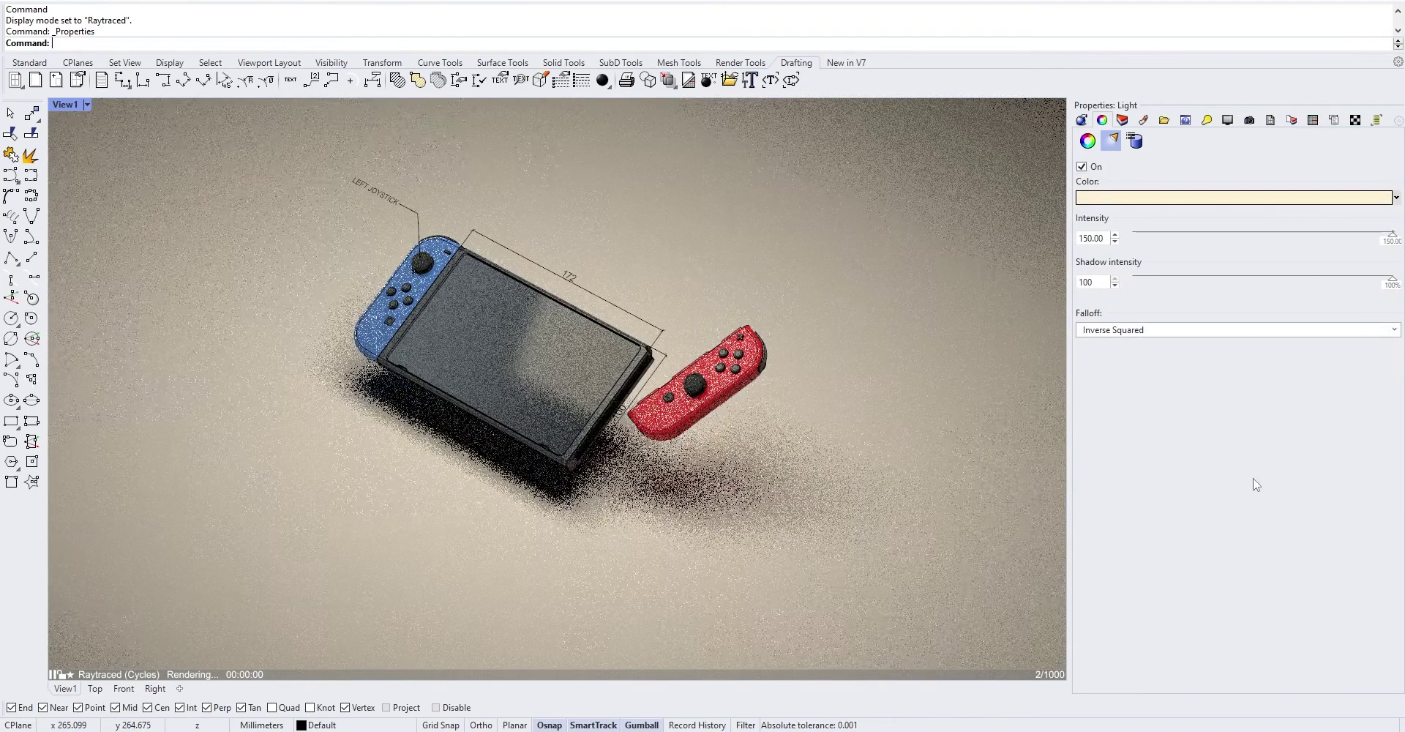
pyautogui.click(1244, 199)
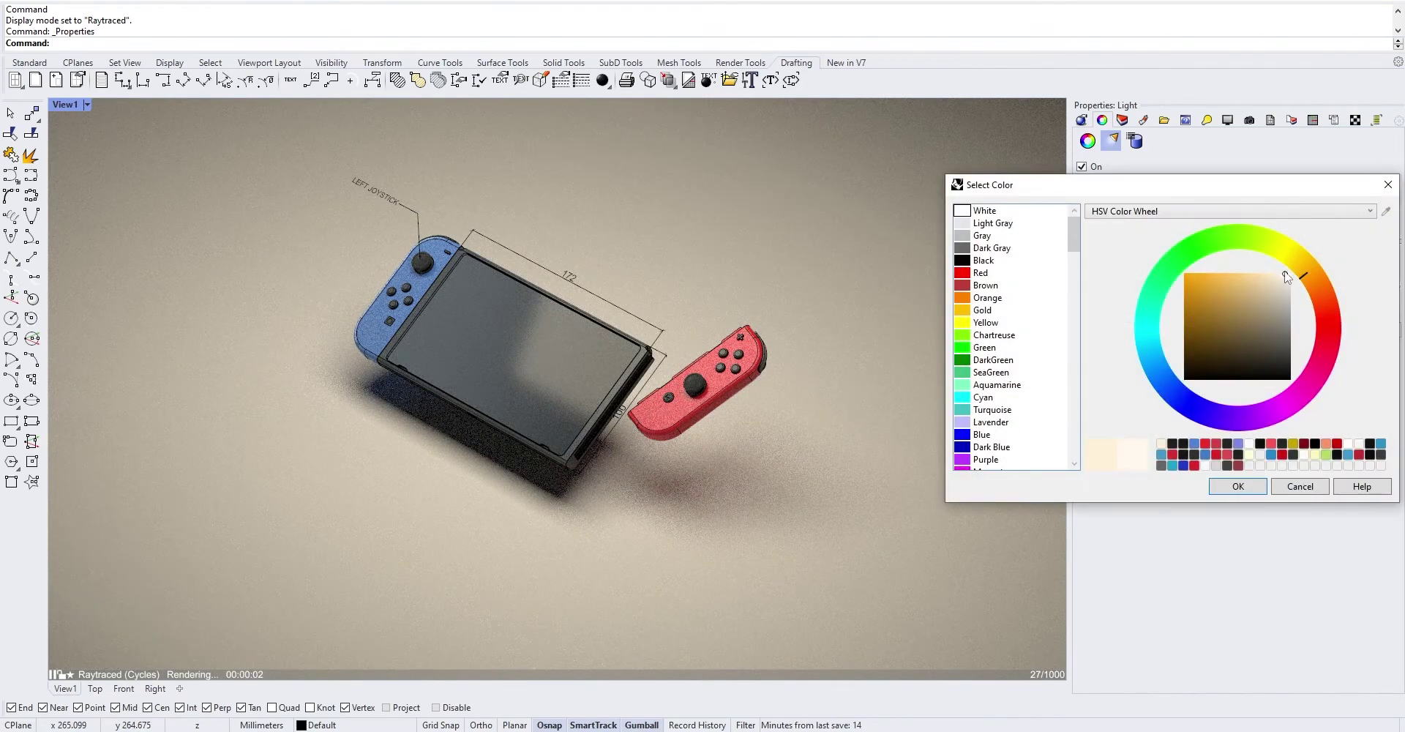
pyautogui.click(1237, 486)
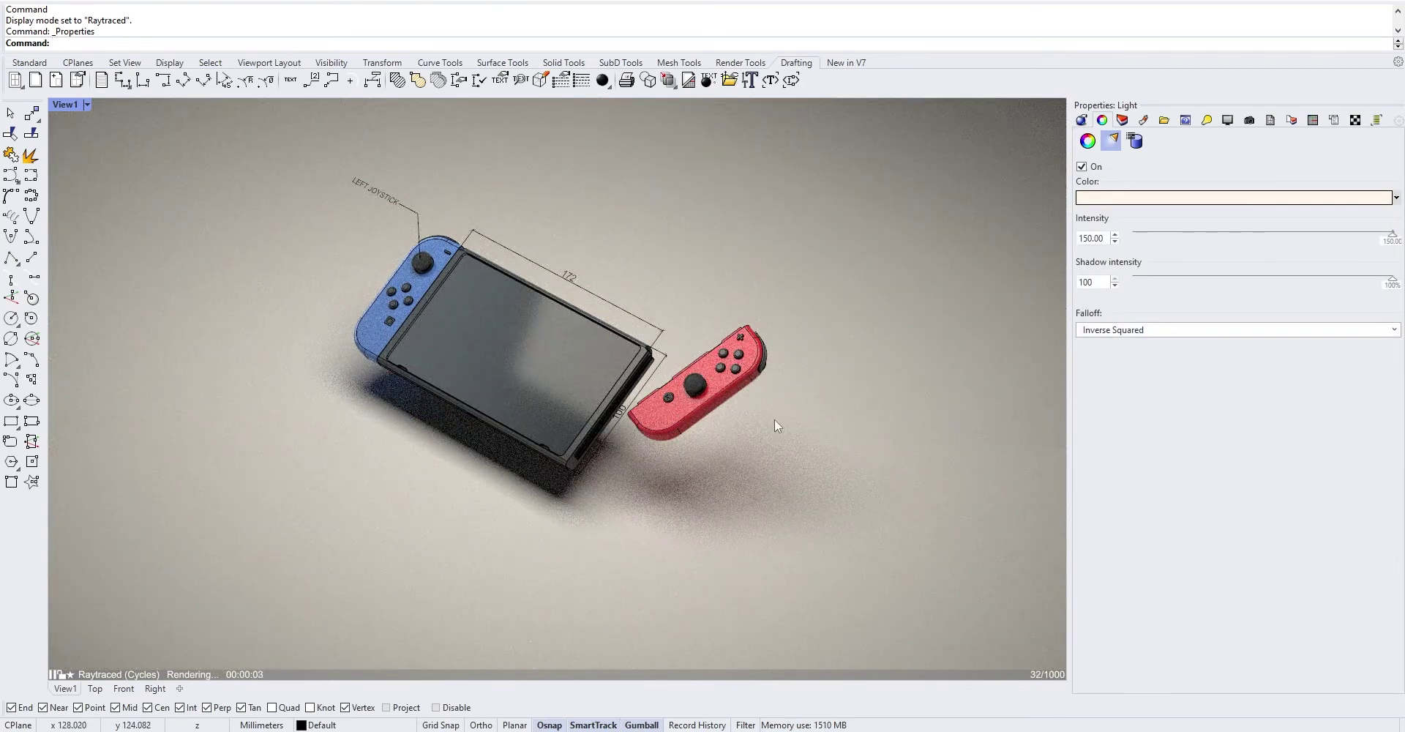
# - Try showing surface isocurves in the Raytraced display mode, and hide them again
pyautogui.click(1225, 120)
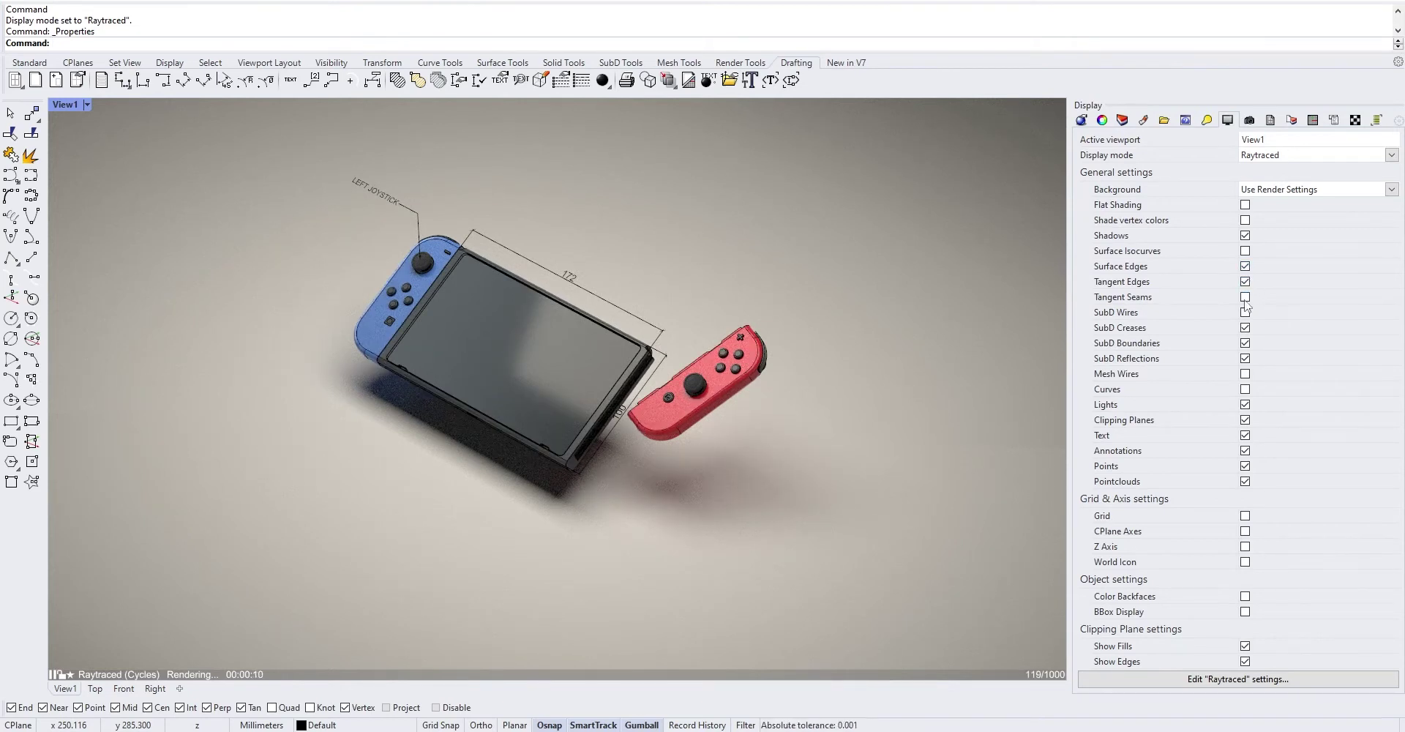
pyautogui.click(1245, 251)
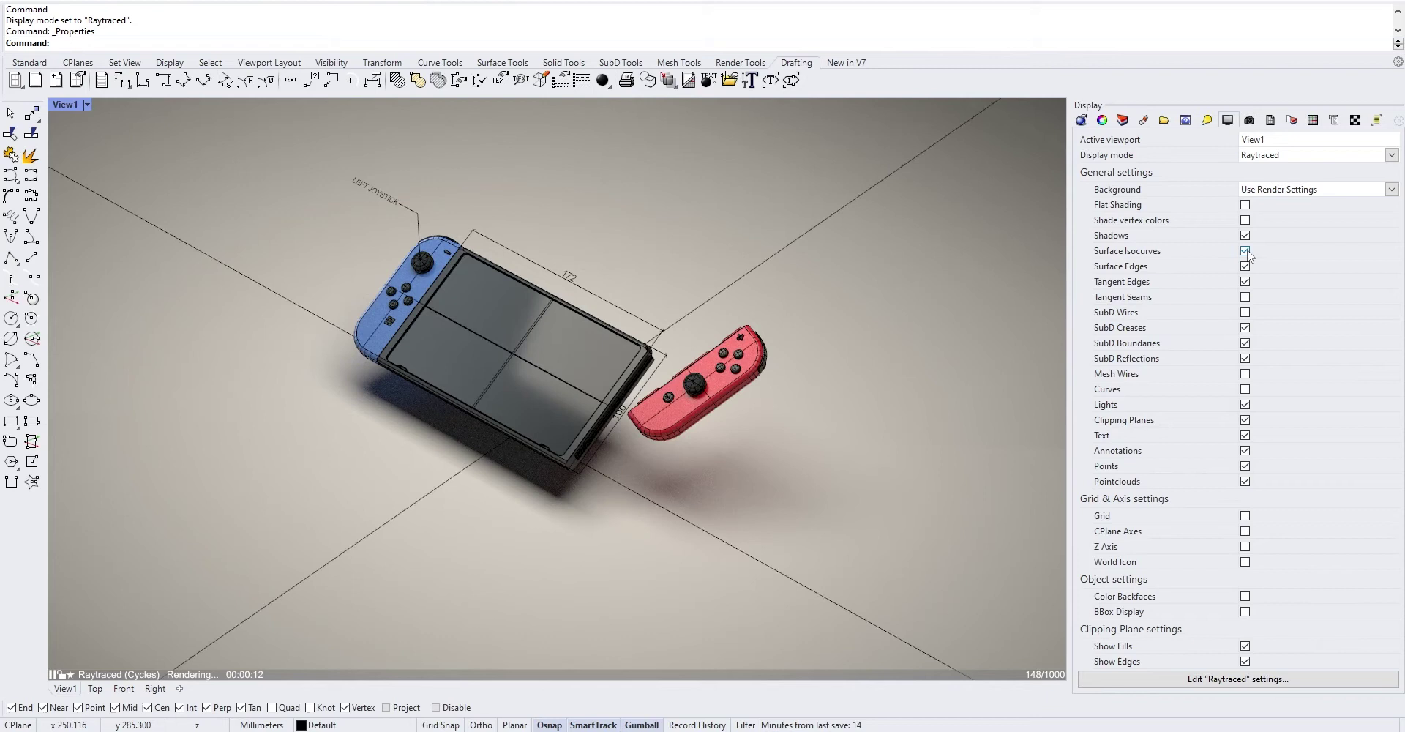
pyautogui.click(1247, 251)
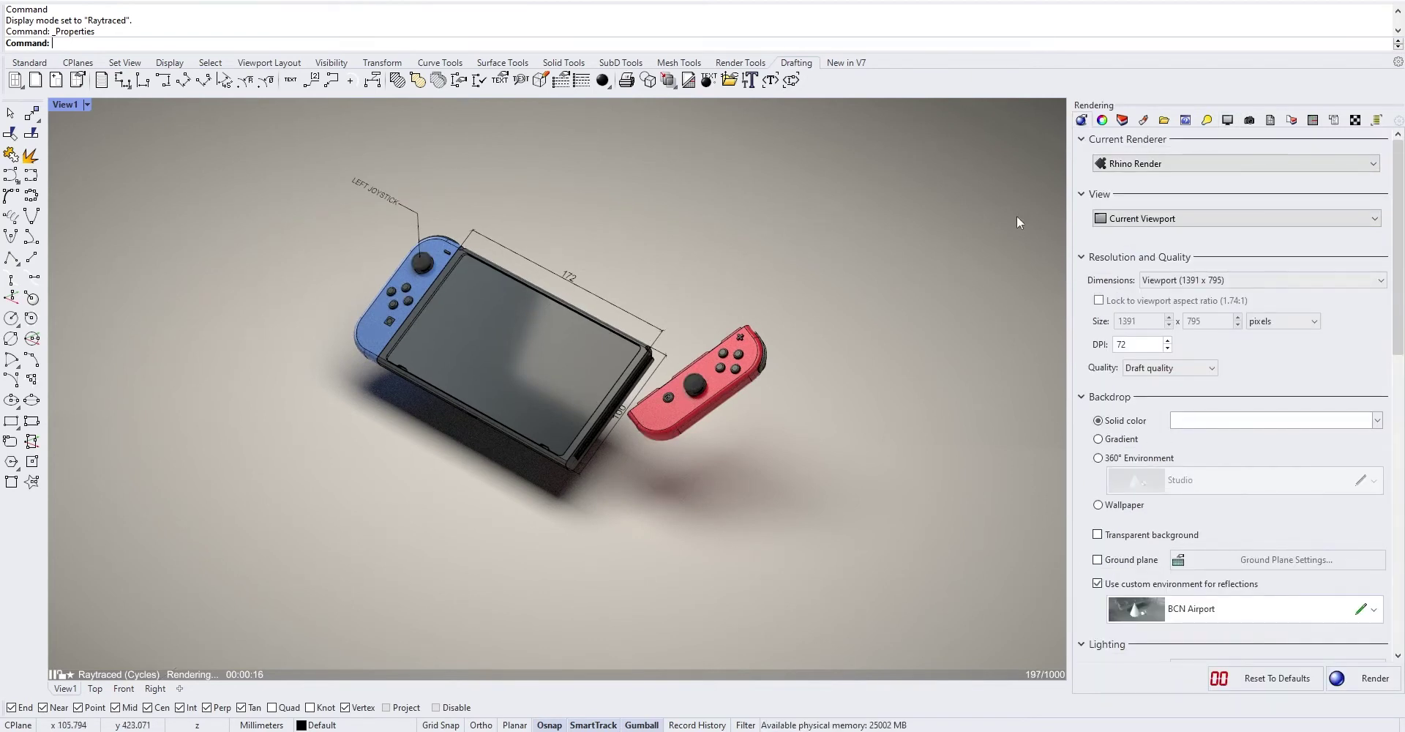
# - Set the tone mapping in the view's post effects to Black/White point
pyautogui.click(1102, 120)
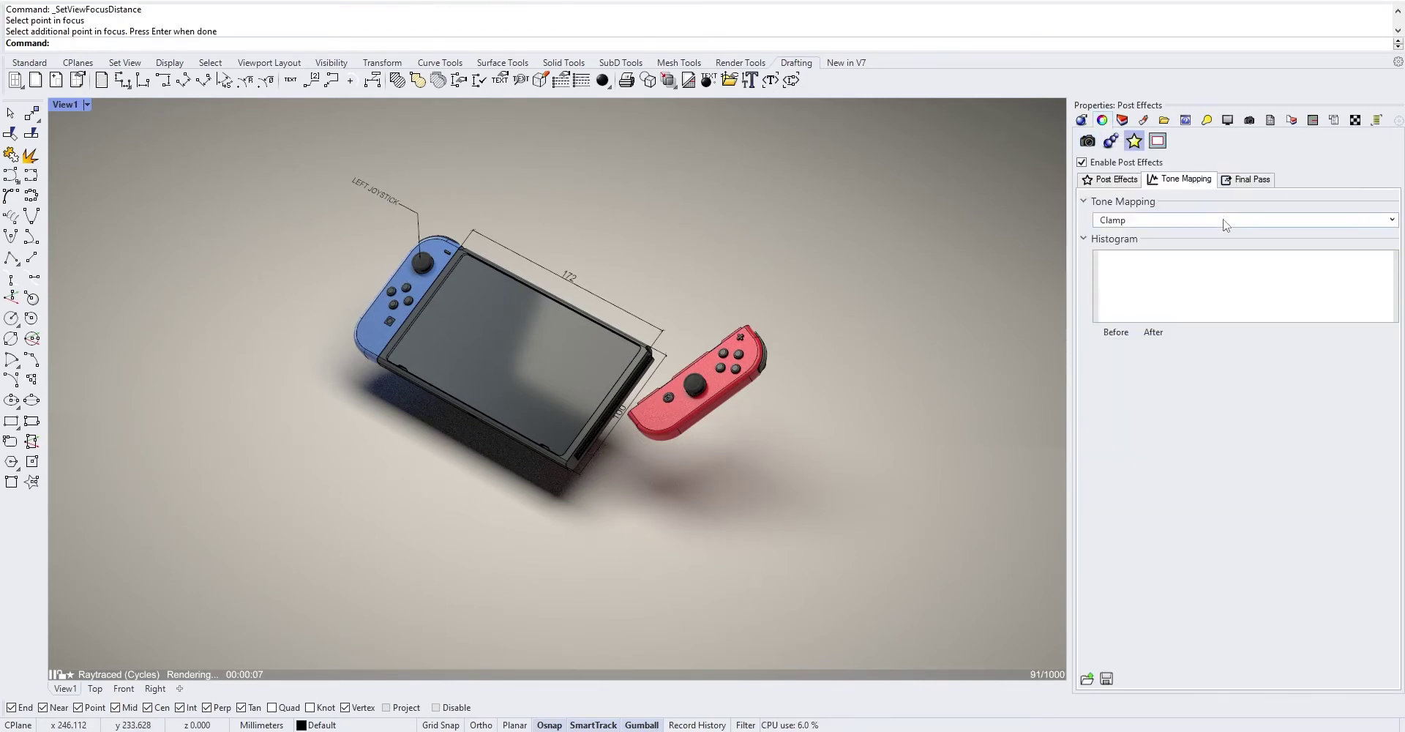
pyautogui.click(1224, 221)
pyautogui.click(1207, 250)
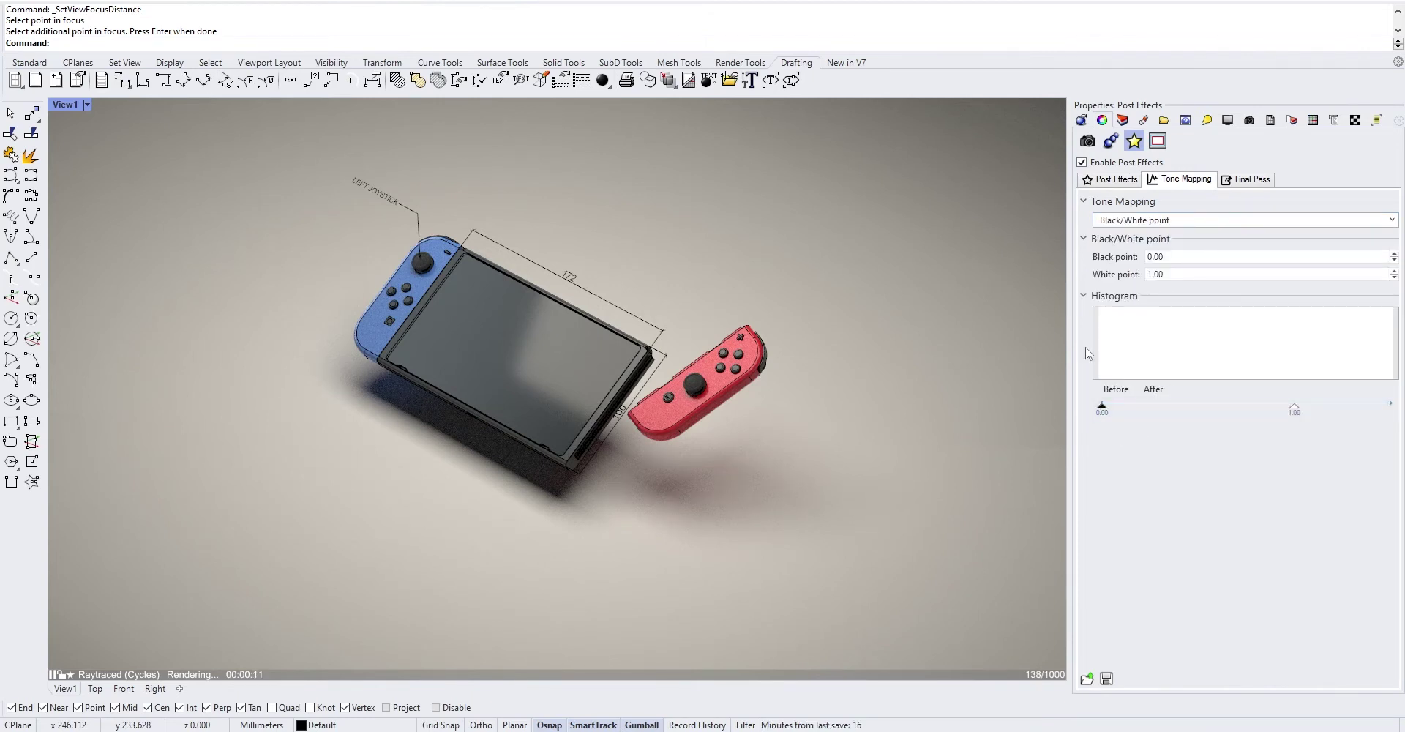
# - Set the tone mapping's black point to 0.02 and its white point to 0.89
pyautogui.moveTo(1102, 405)
pyautogui.mouseDown()
pyautogui.moveTo(1117, 412)
pyautogui.moveTo(1105, 409)
pyautogui.mouseUp()
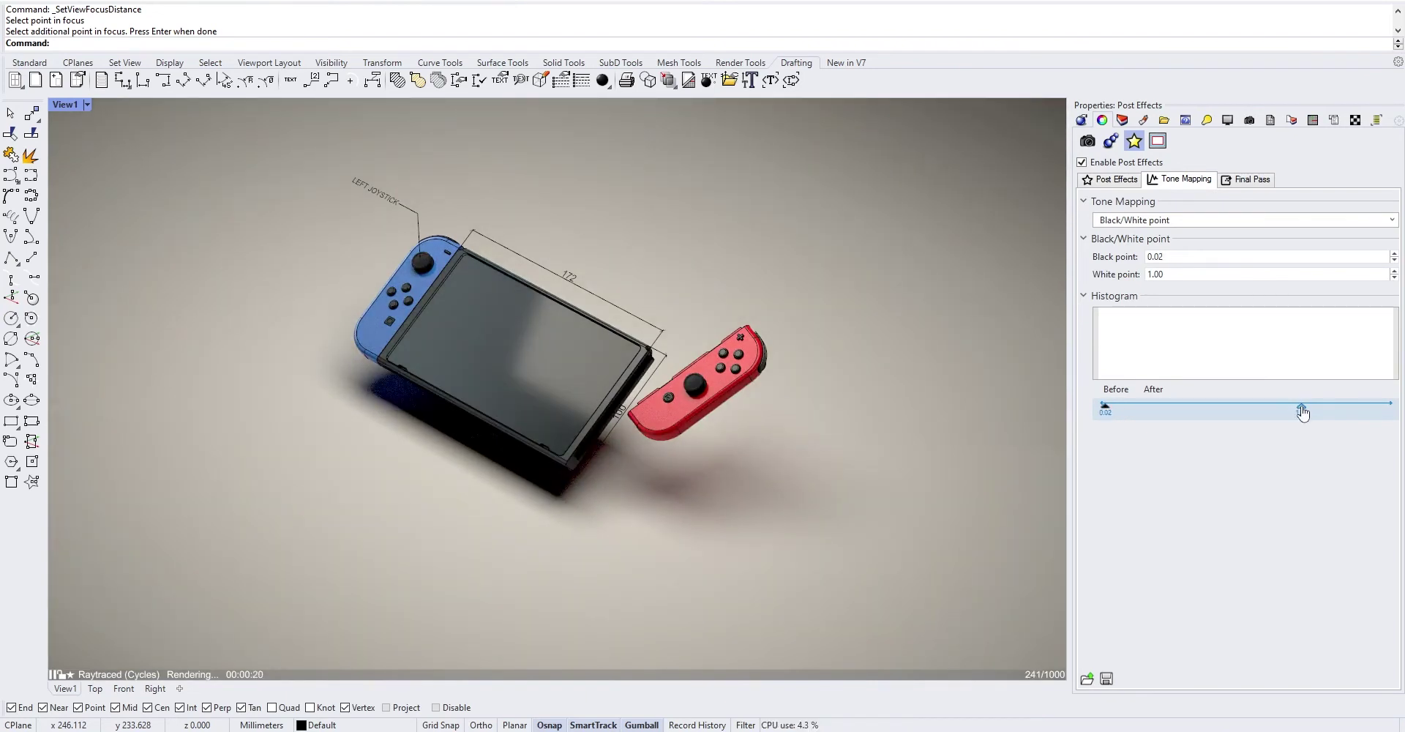
pyautogui.moveTo(1303, 414); pyautogui.dragTo(1274, 411)
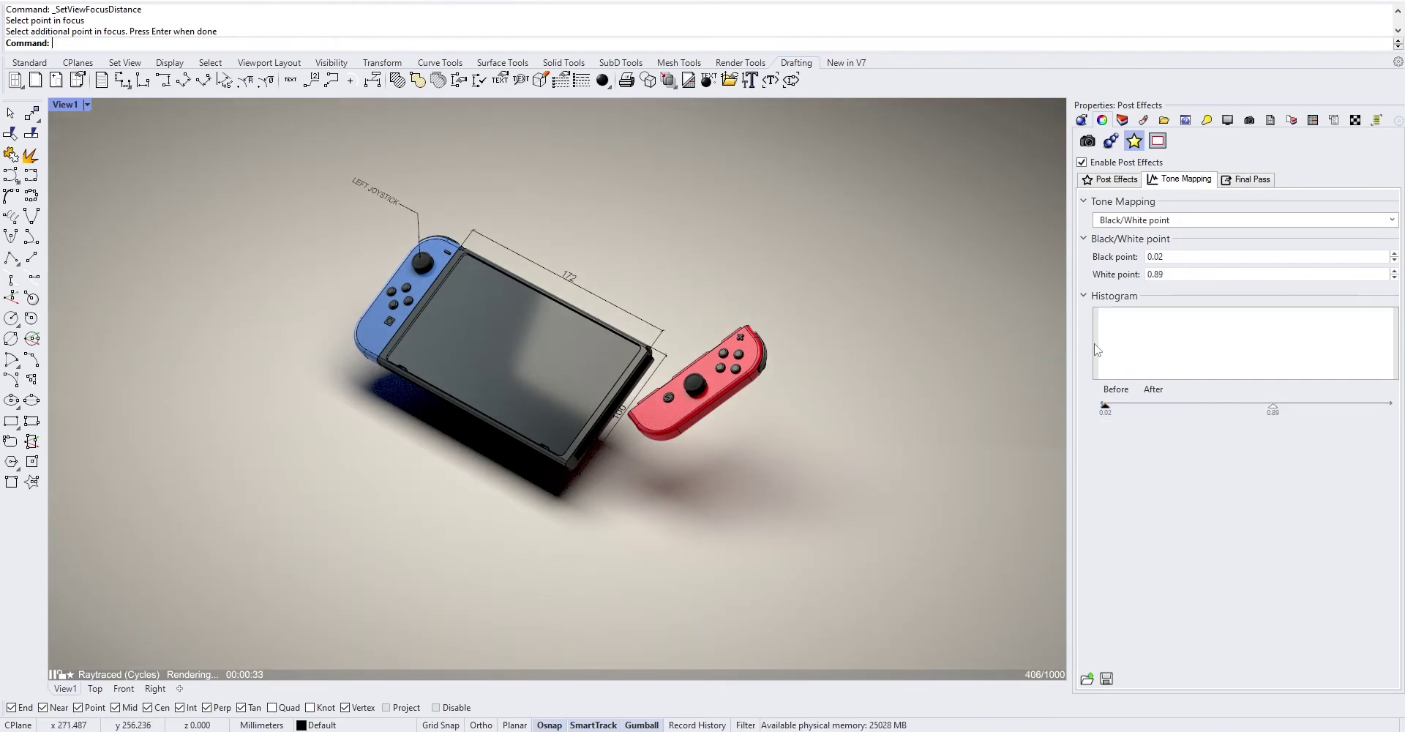
# - Capture View1 to a JPEG file in the Pictures folder with ViewCaptureToFile, at 1920 x 1080, scale 1 and 100 passes, keeping the suggested file name
pyautogui.write('ViewCaptureToFile')
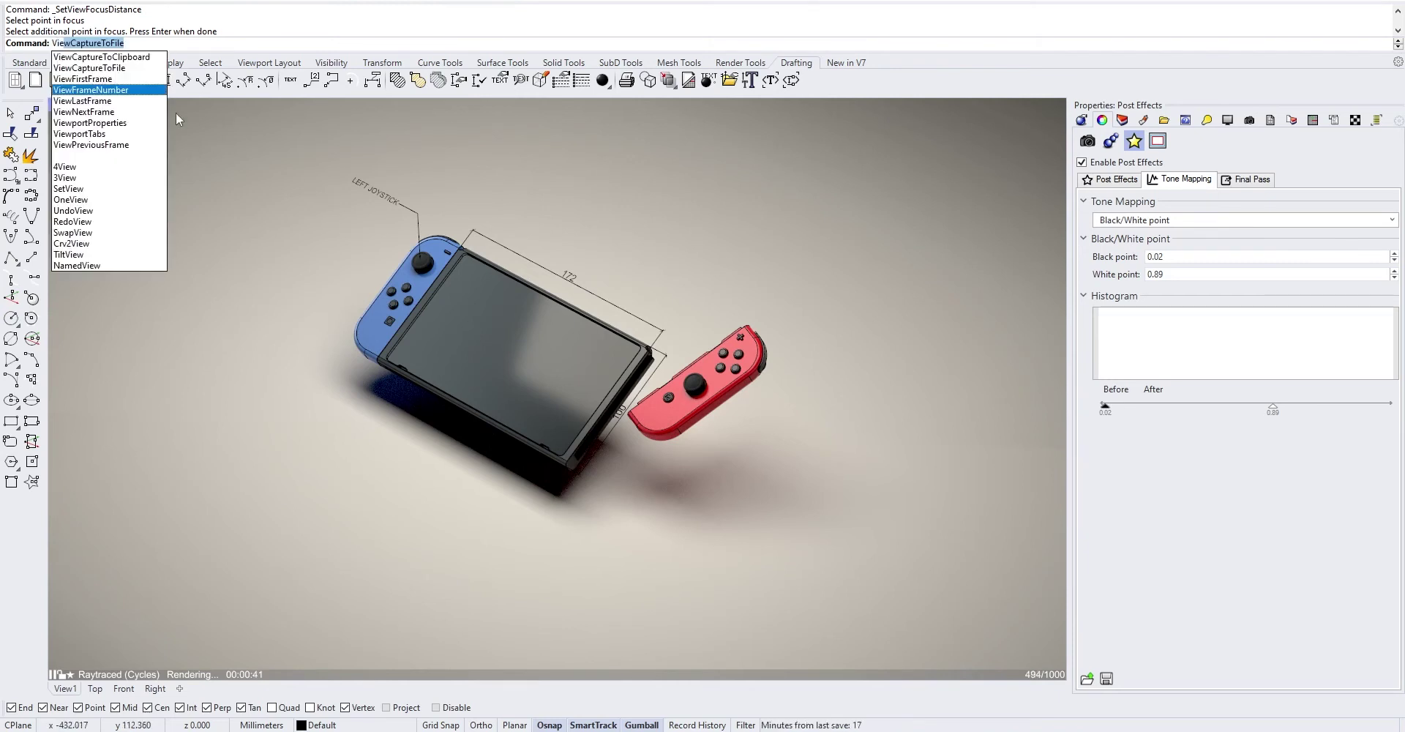
pyautogui.click(134, 69)
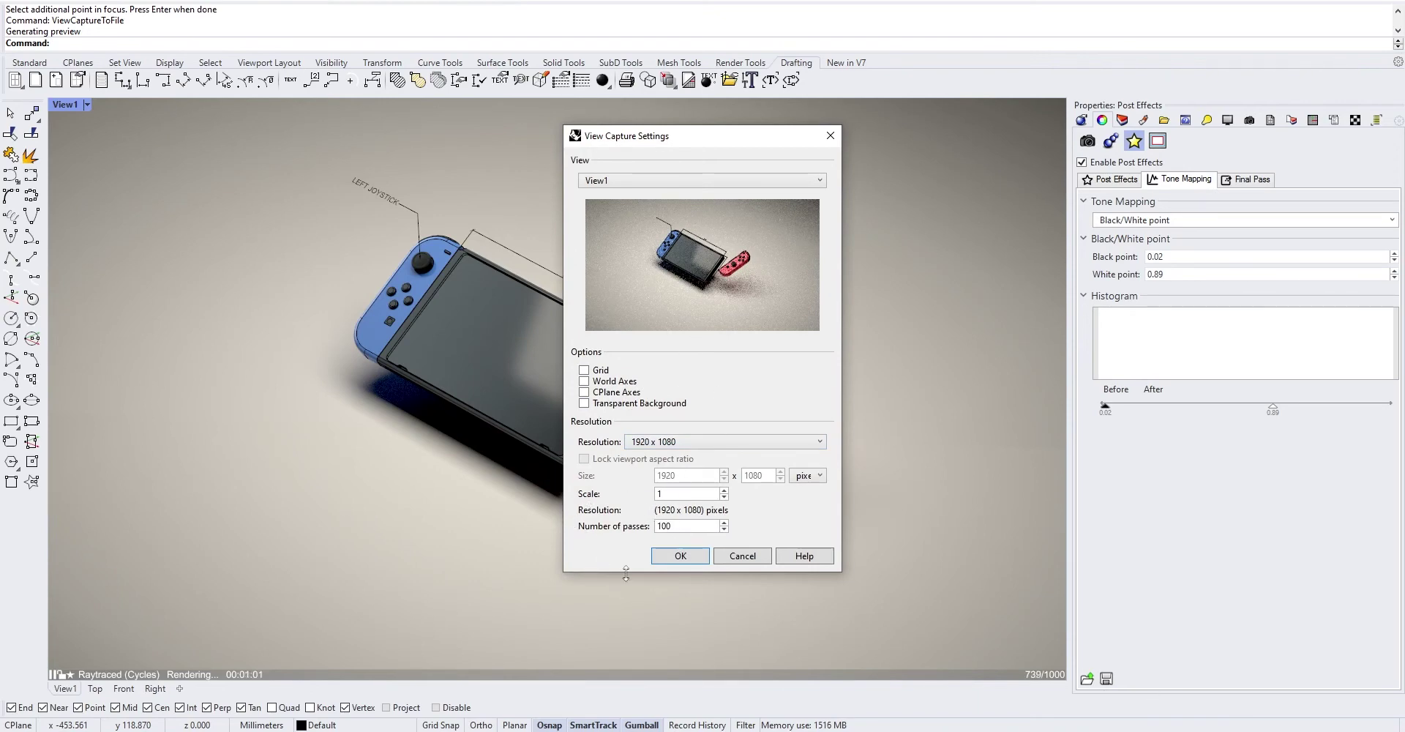
pyautogui.click(655, 558)
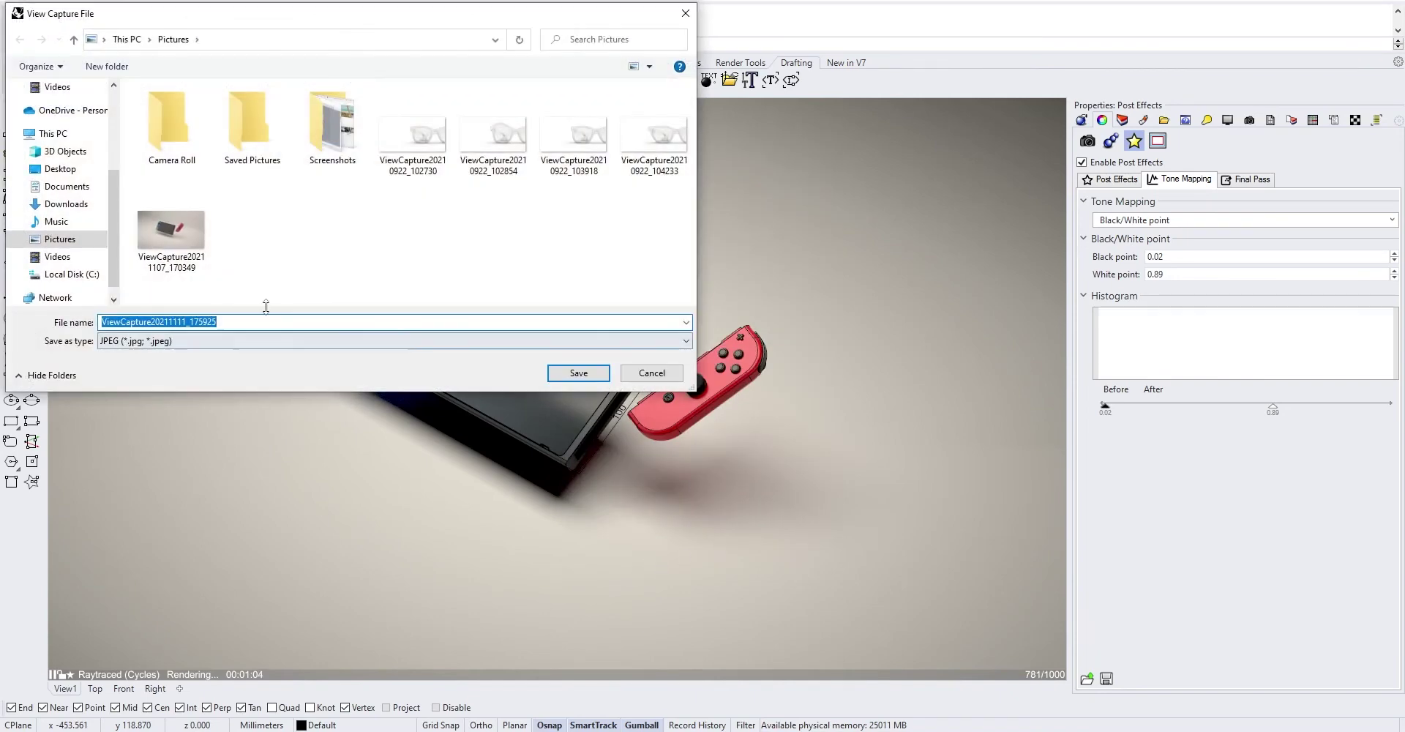
pyautogui.click(579, 373)
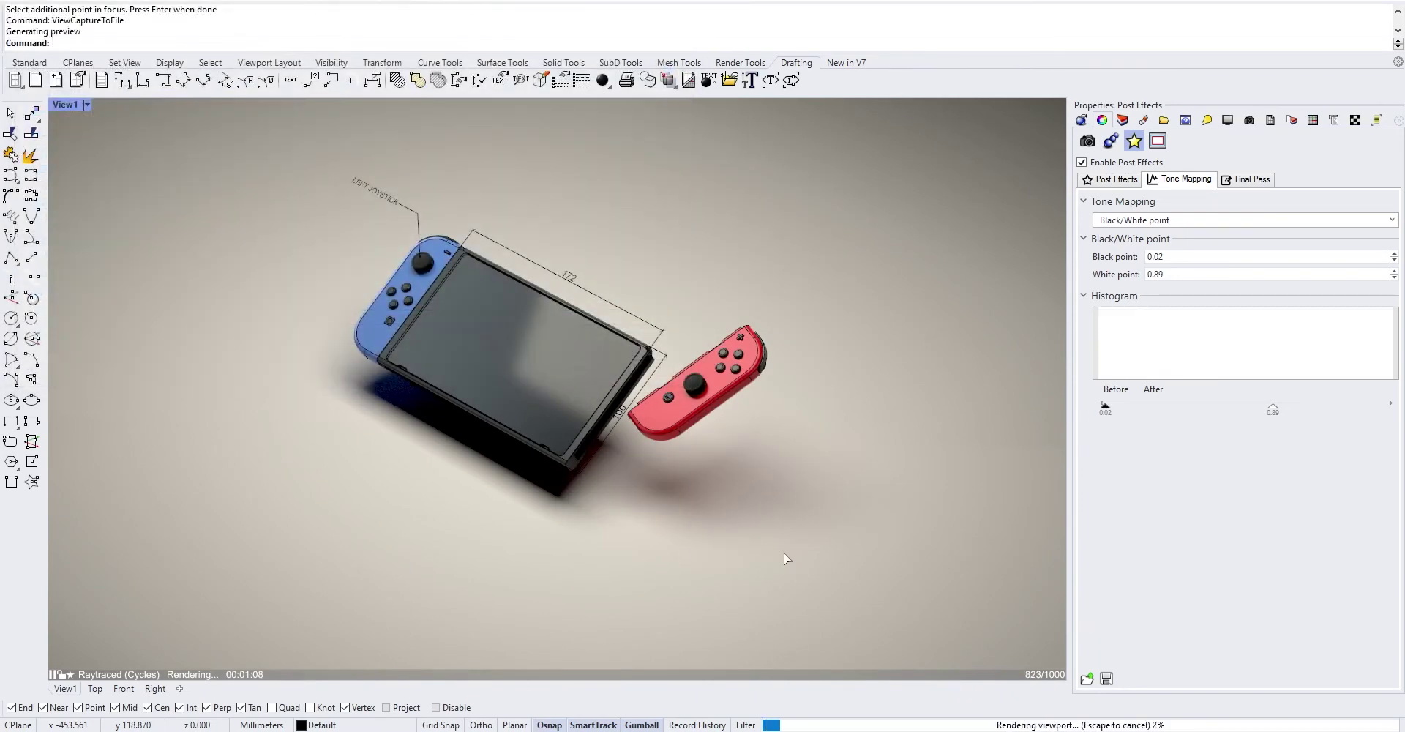